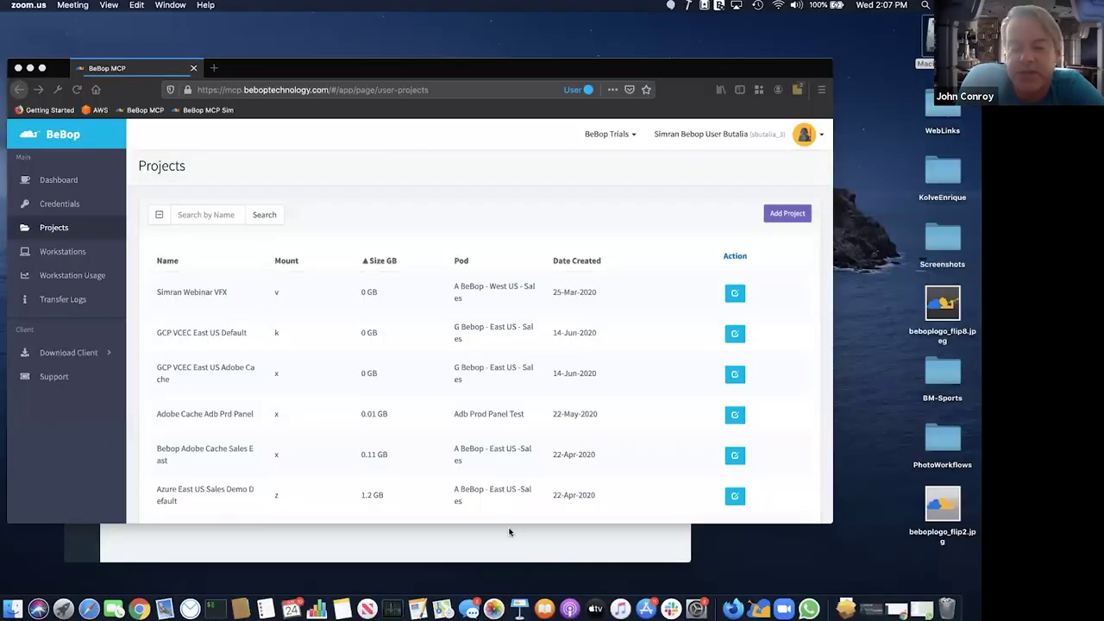
{"action": "left_click_drag", "start_coordinate": [520, 534], "coordinate": [547, 211]}
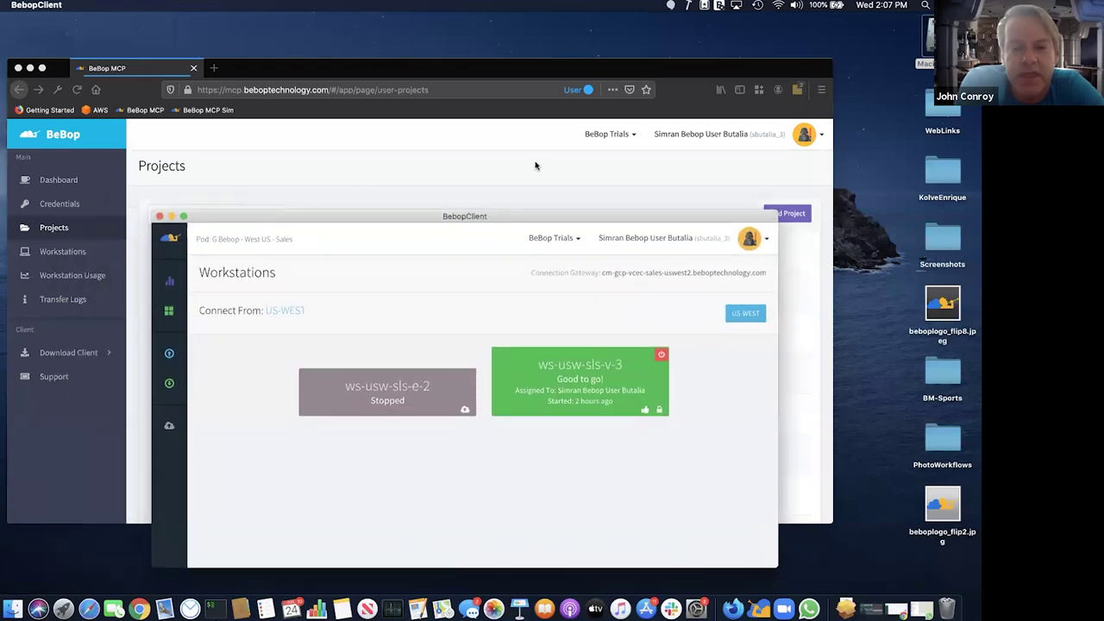
{"action": "left_click", "coordinate": [535, 165]}
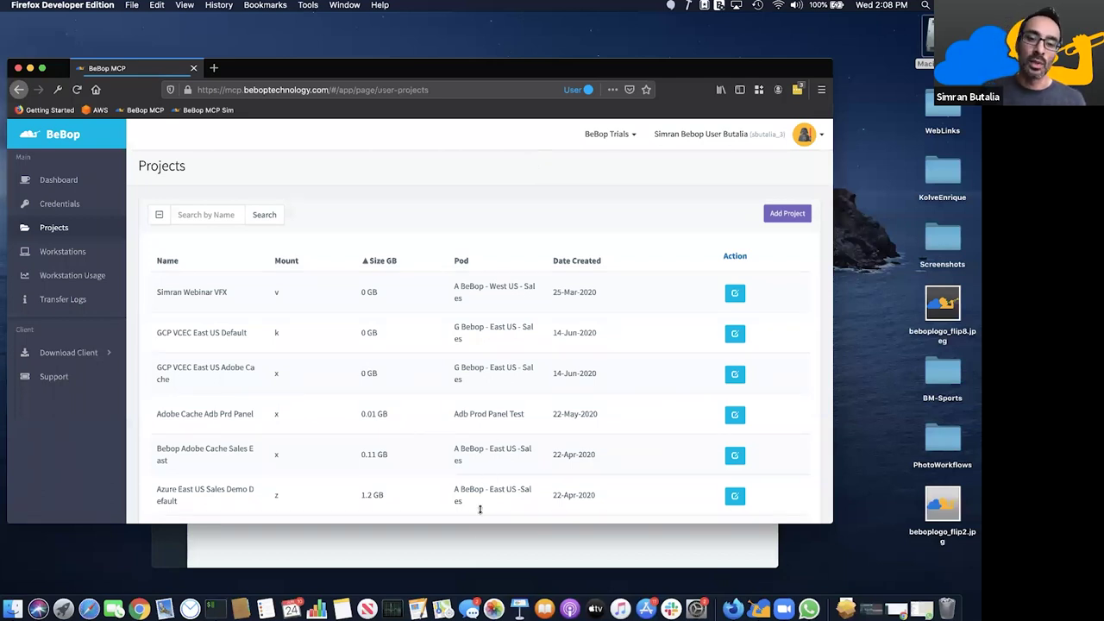
{"action": "left_click", "coordinate": [472, 545]}
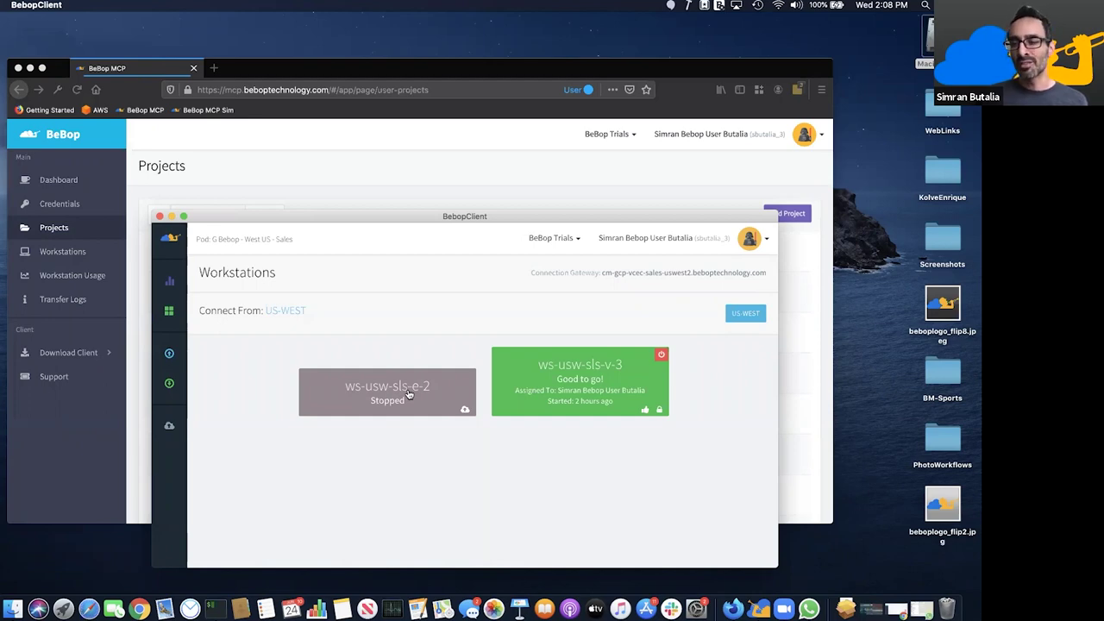
{"action": "left_click", "coordinate": [412, 196]}
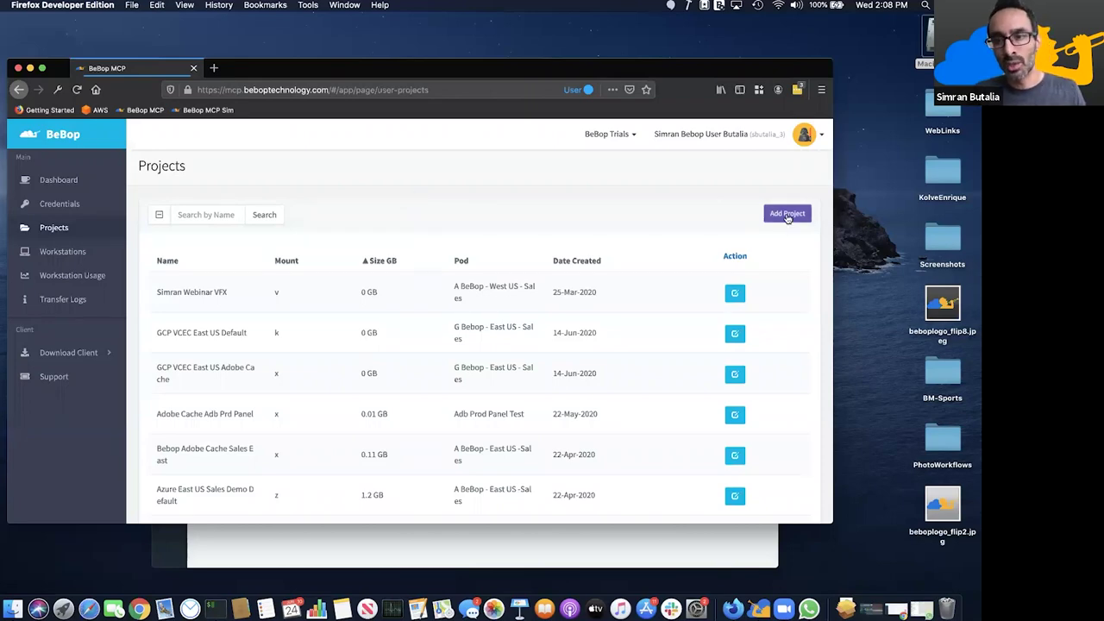
{"action": "left_click", "coordinate": [786, 214]}
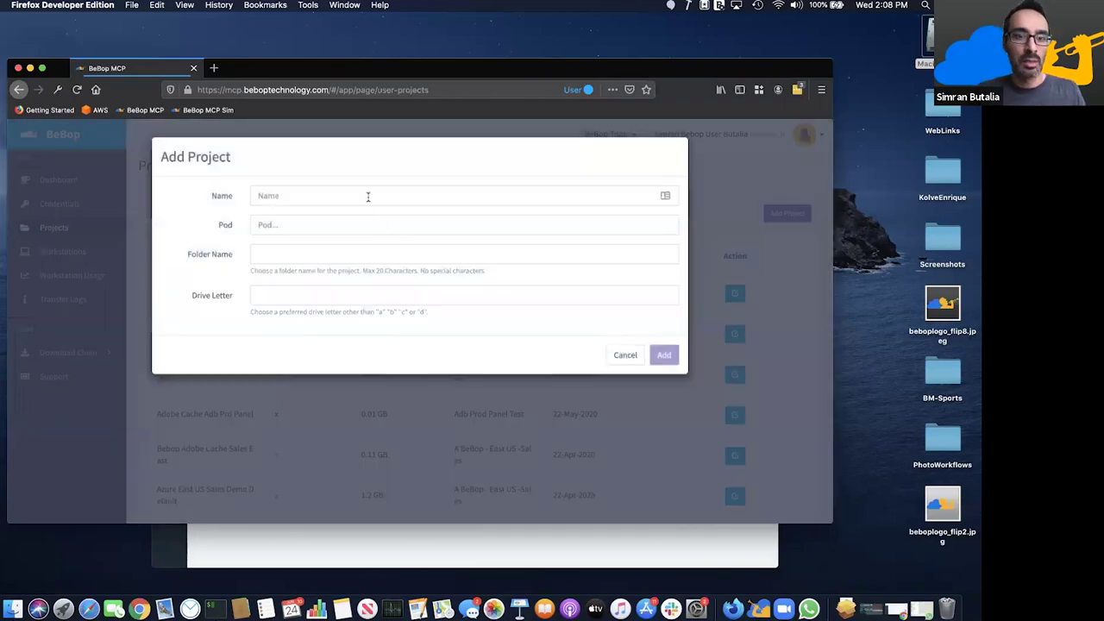
- Add project 'Bebop Link Webinar' on pod G Bebop - West US - Sales, folder beboplinkweb, drive w
{"action": "left_click", "coordinate": [369, 195]}
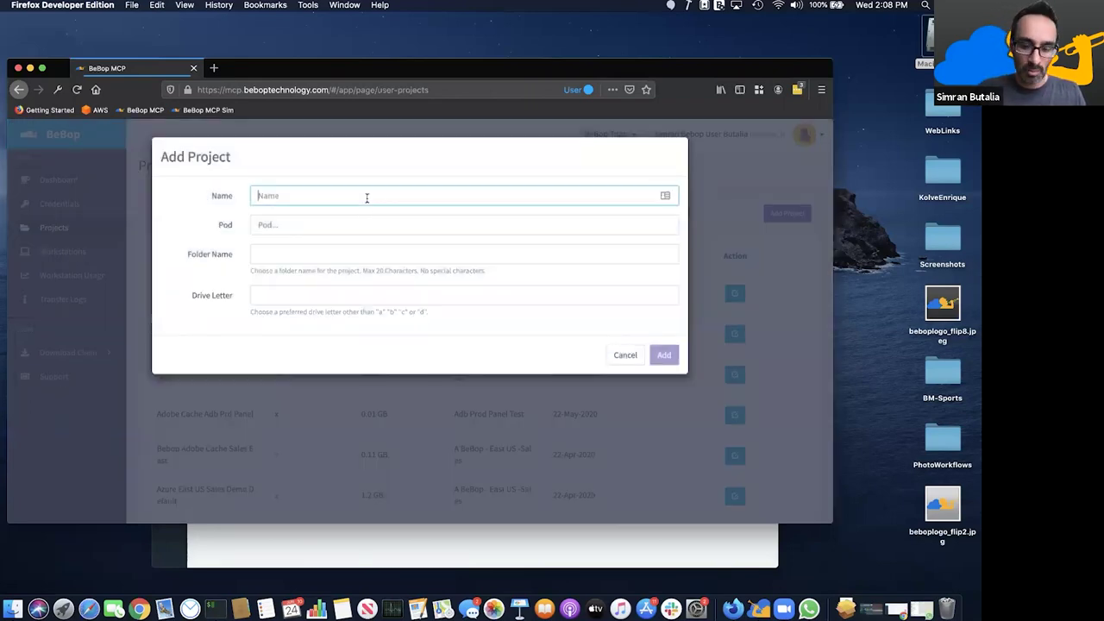
{"action": "type", "text": "Bebop Link Webinar"}
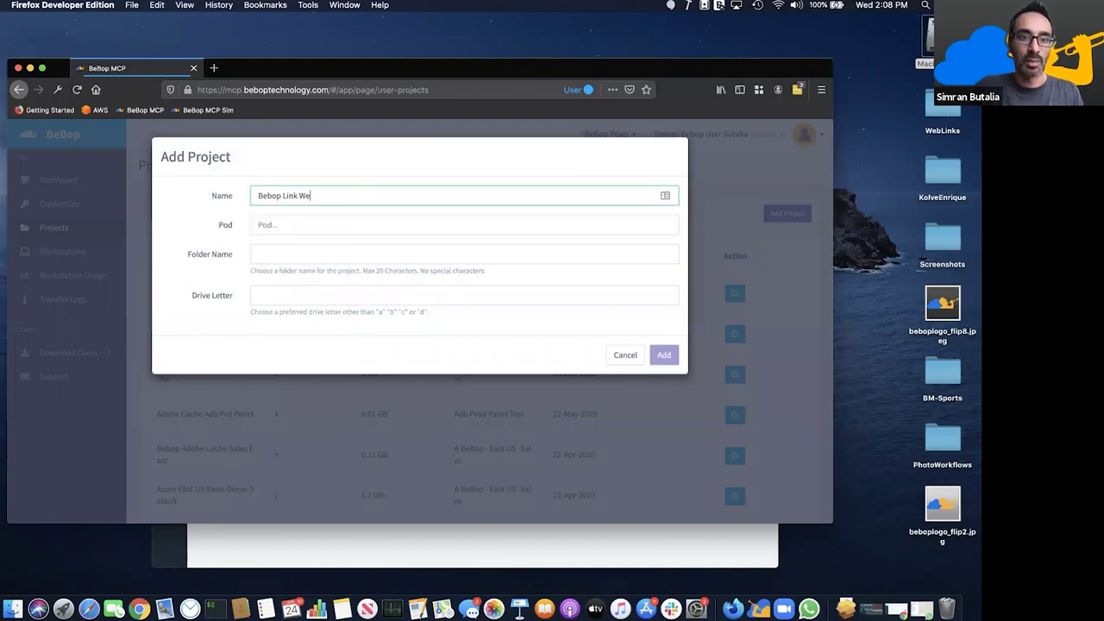
{"action": "left_click", "coordinate": [315, 221]}
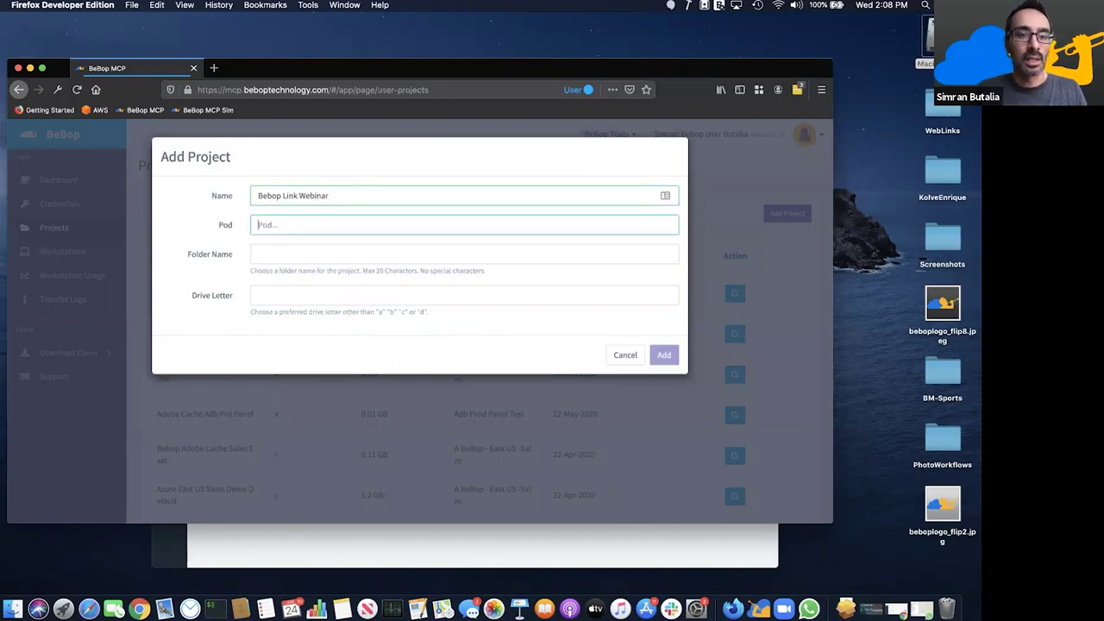
{"action": "type", "text": "b"}
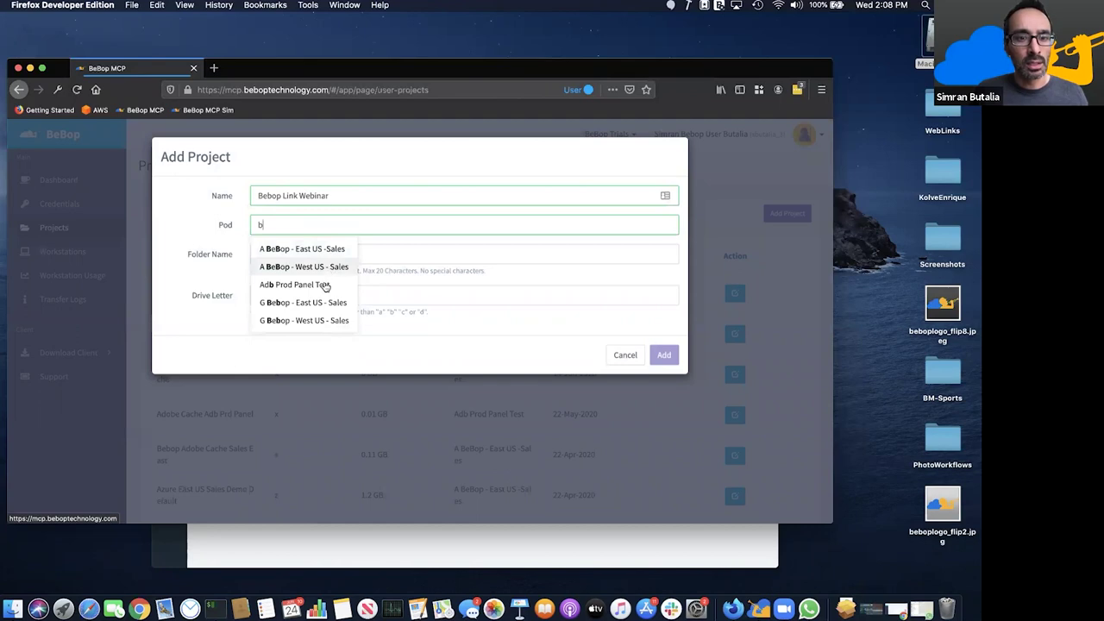
{"action": "left_click", "coordinate": [311, 321]}
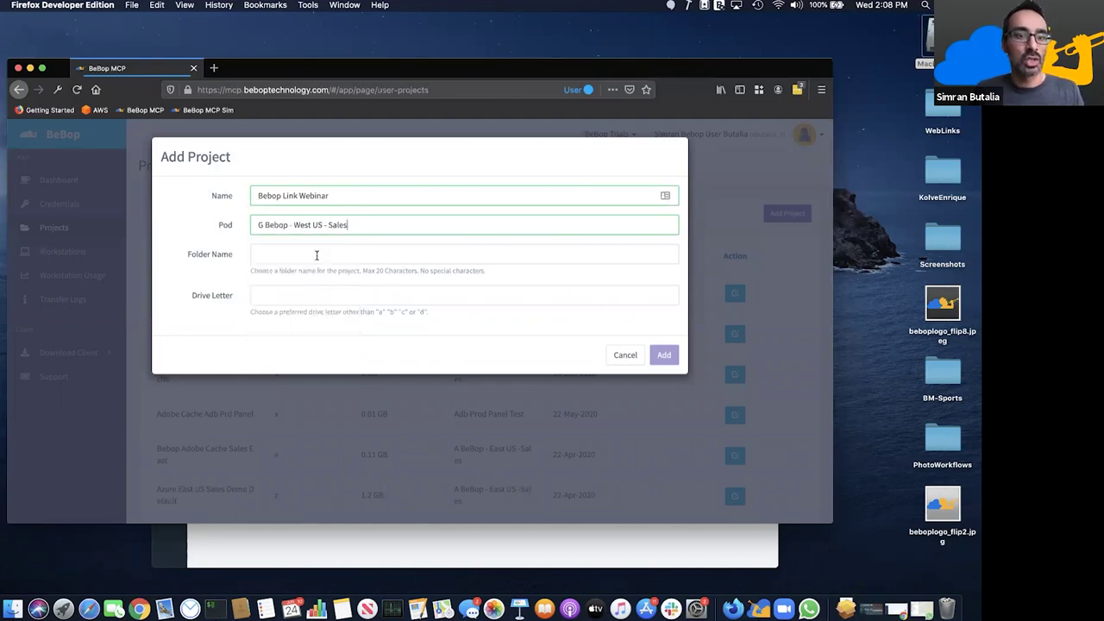
{"action": "left_click", "coordinate": [315, 254]}
{"action": "type", "text": "bebopl"}
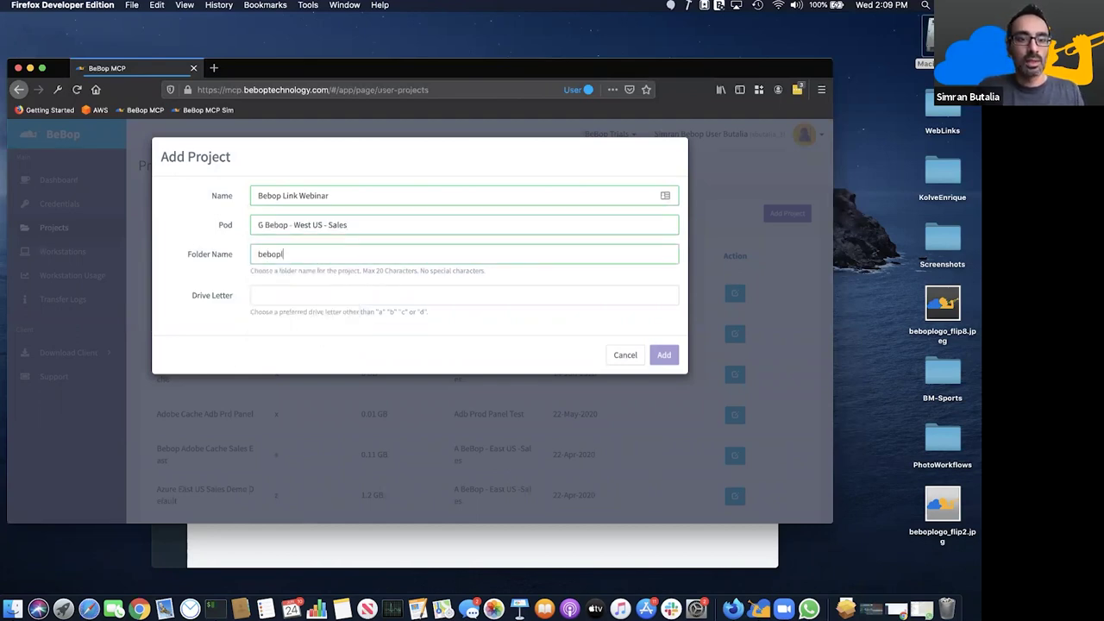
{"action": "type", "text": "inkweb"}
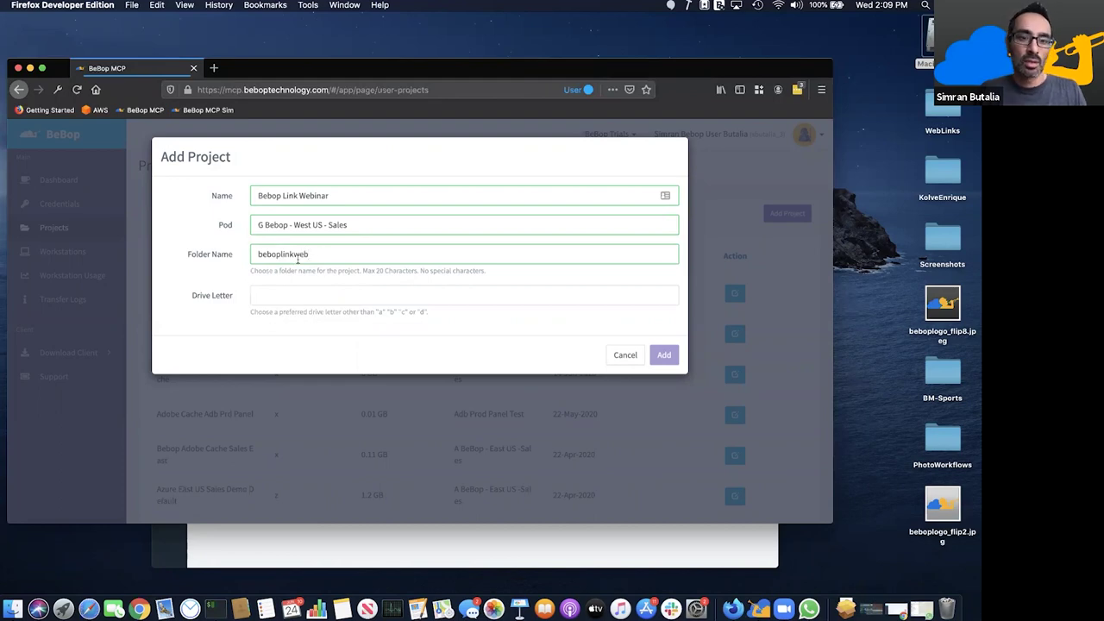
{"action": "double_click", "coordinate": [298, 254]}
{"action": "left_click", "coordinate": [293, 294]}
{"action": "type", "text": "w"}
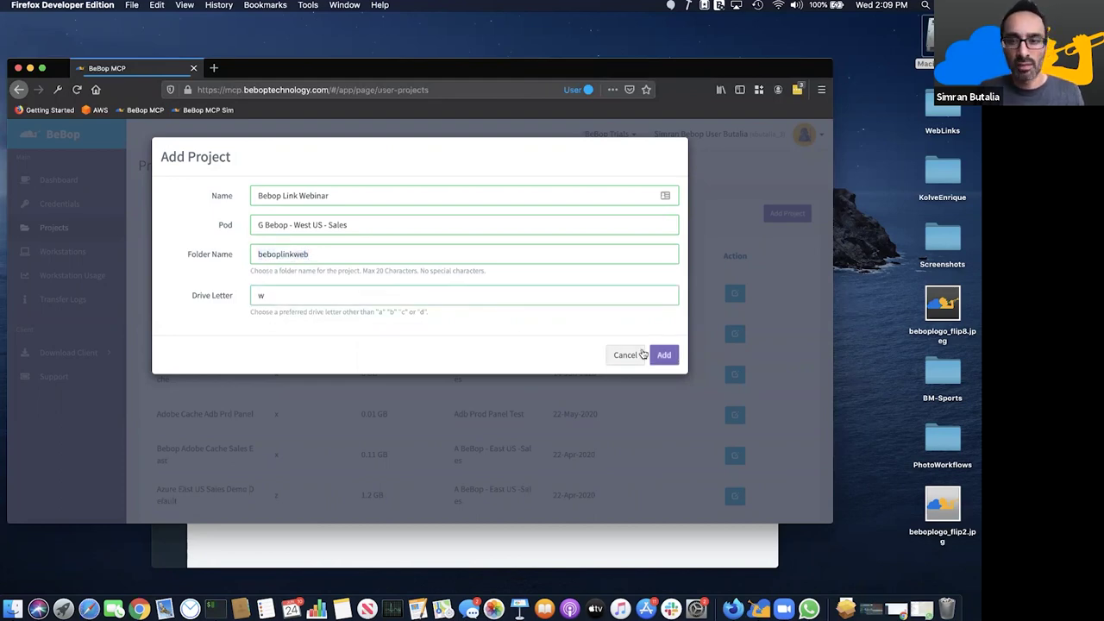
{"action": "left_click", "coordinate": [663, 355]}
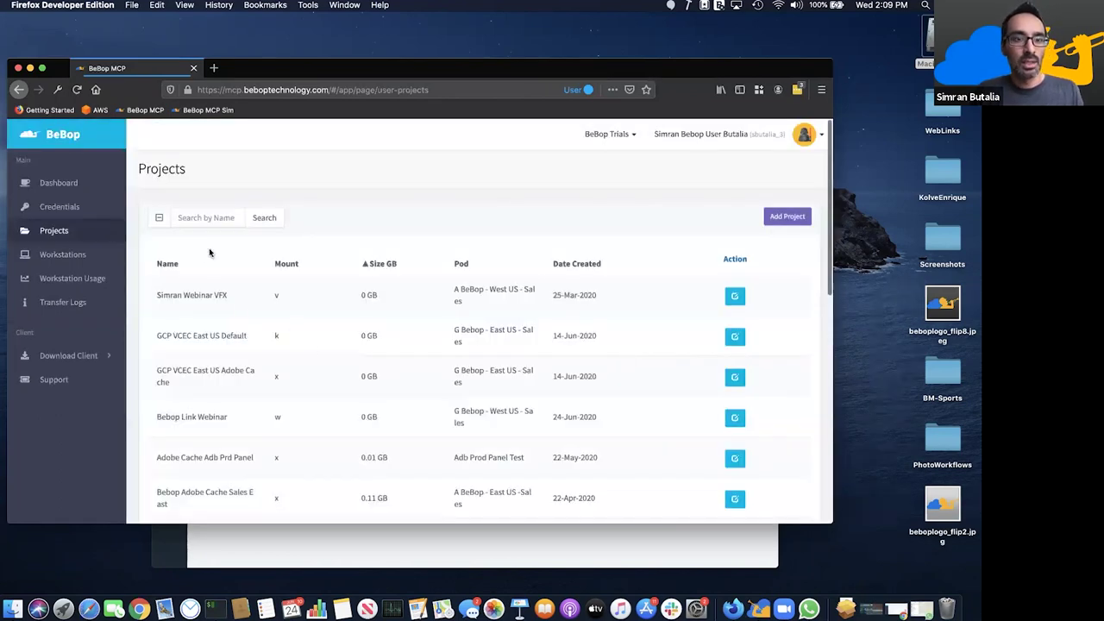
- Search the projects for 'link' and open Bebop Link Webinar's edit page
{"action": "left_click", "coordinate": [207, 218]}
{"action": "type", "text": "lion"}
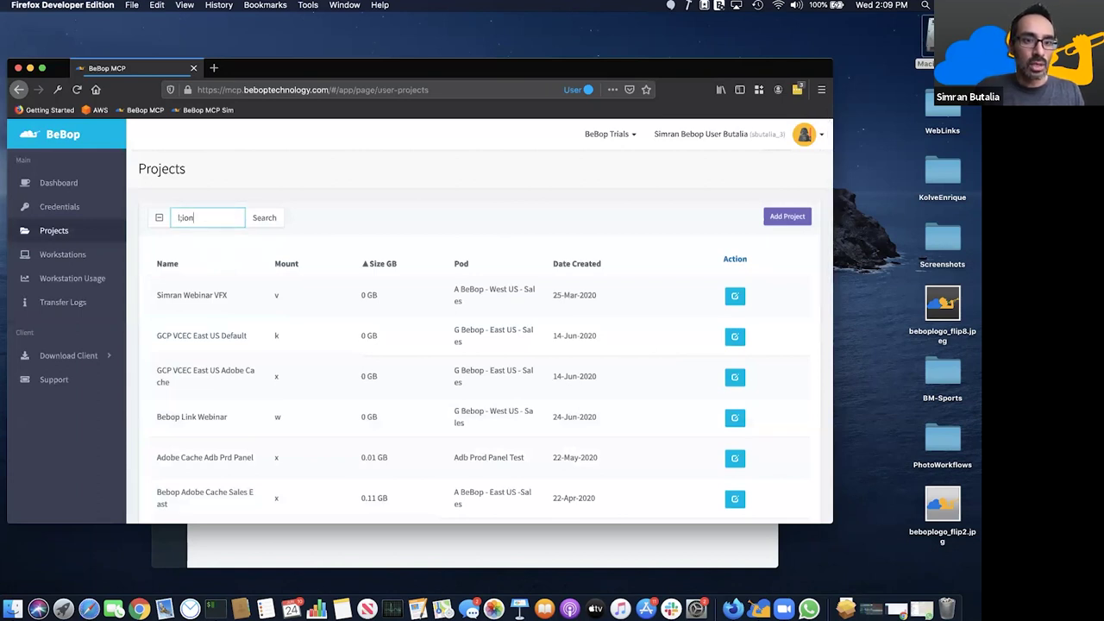
{"action": "key", "text": "BackSpace"}
{"action": "key", "text": "BackSpace"}
{"action": "type", "text": "nk"}
{"action": "key", "text": "Return"}
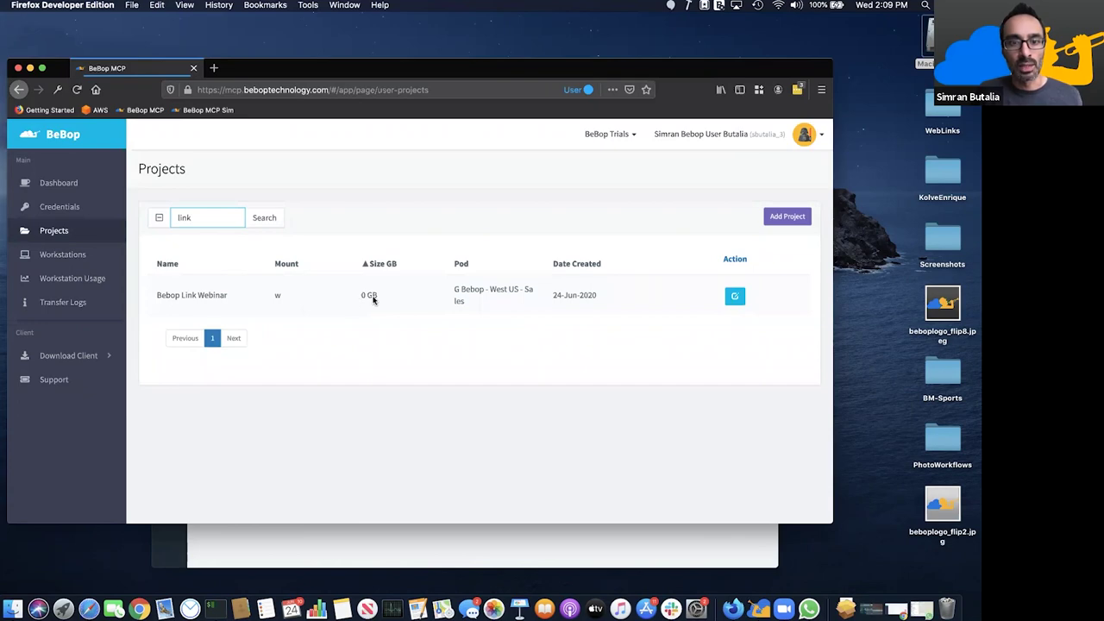
{"action": "left_click", "coordinate": [733, 297]}
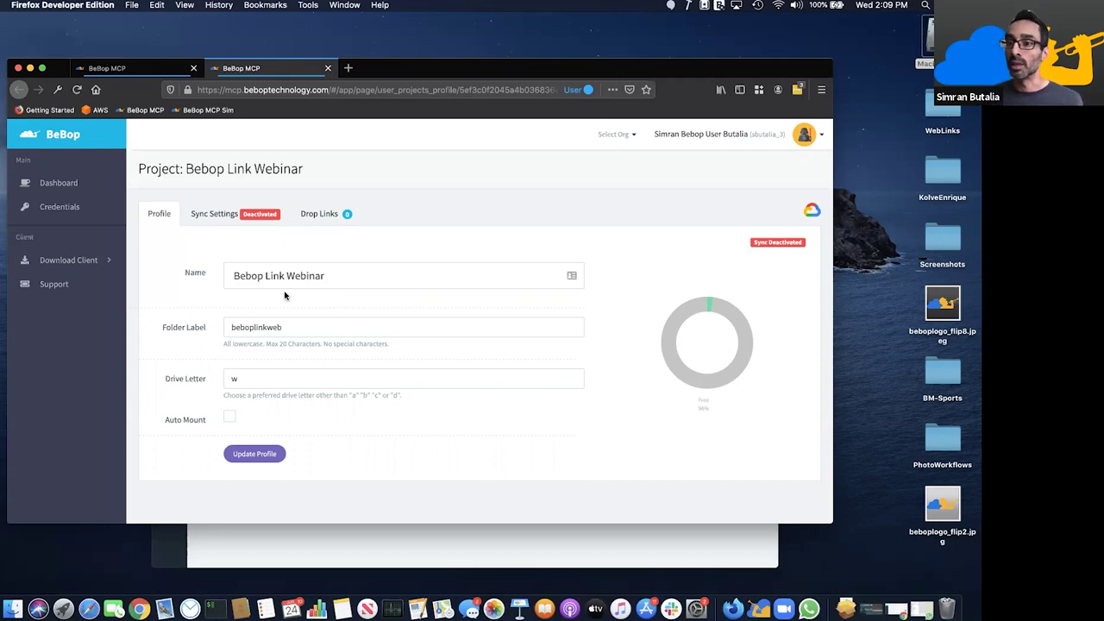
- Check the project's sync settings, then go to Drop Links and start adding a drop link
{"action": "left_click", "coordinate": [227, 217]}
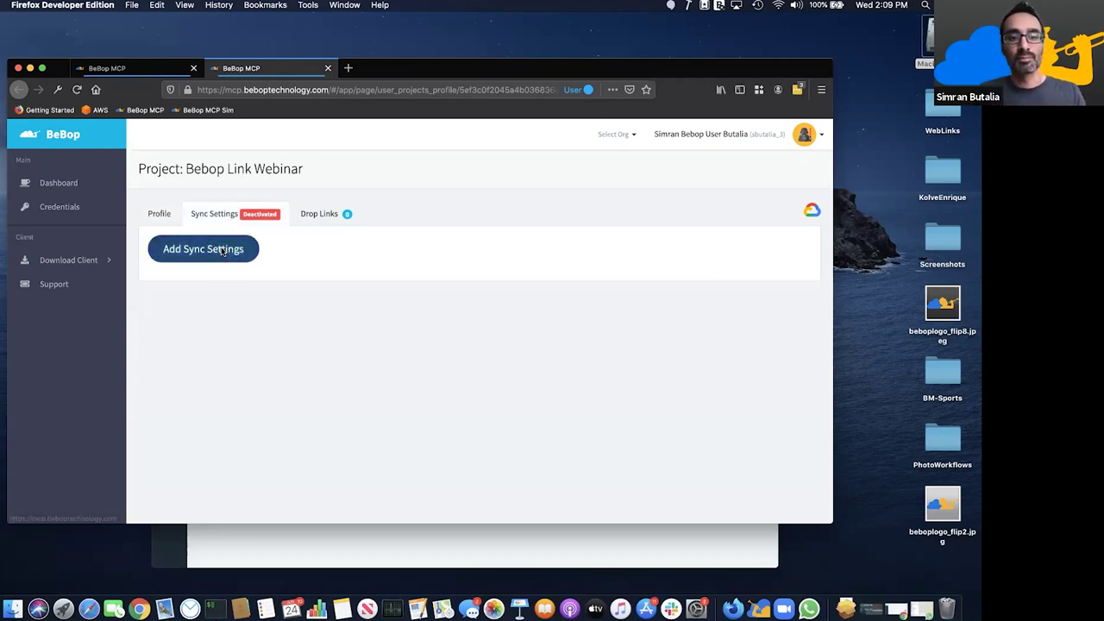
{"action": "left_click", "coordinate": [222, 250]}
{"action": "left_click", "coordinate": [265, 352]}
{"action": "type", "text": "g"}
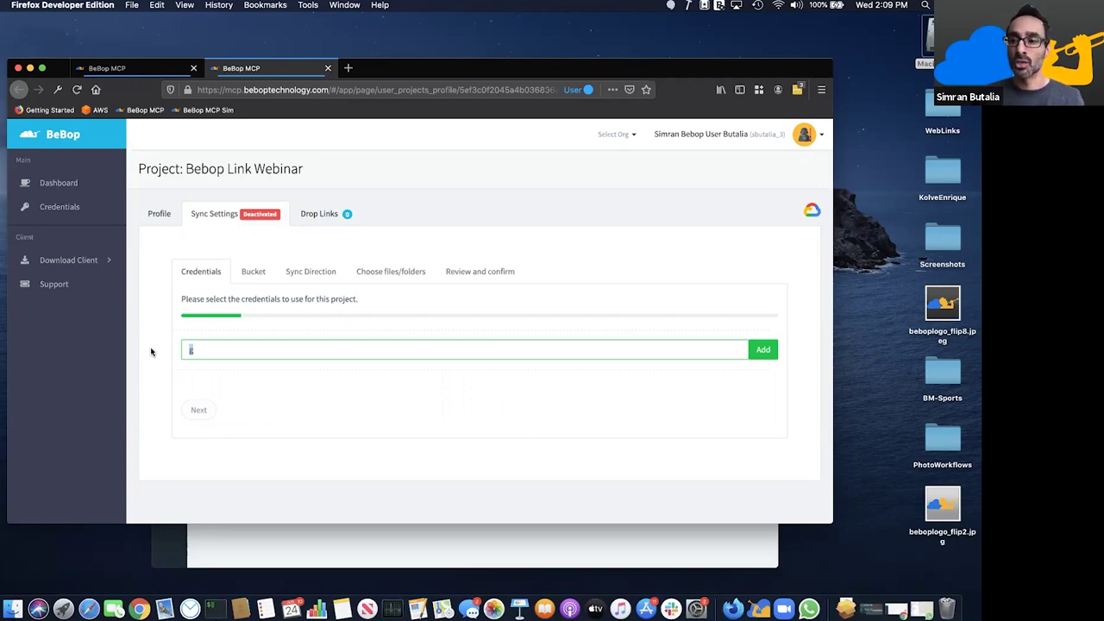
{"action": "left_click", "coordinate": [317, 217]}
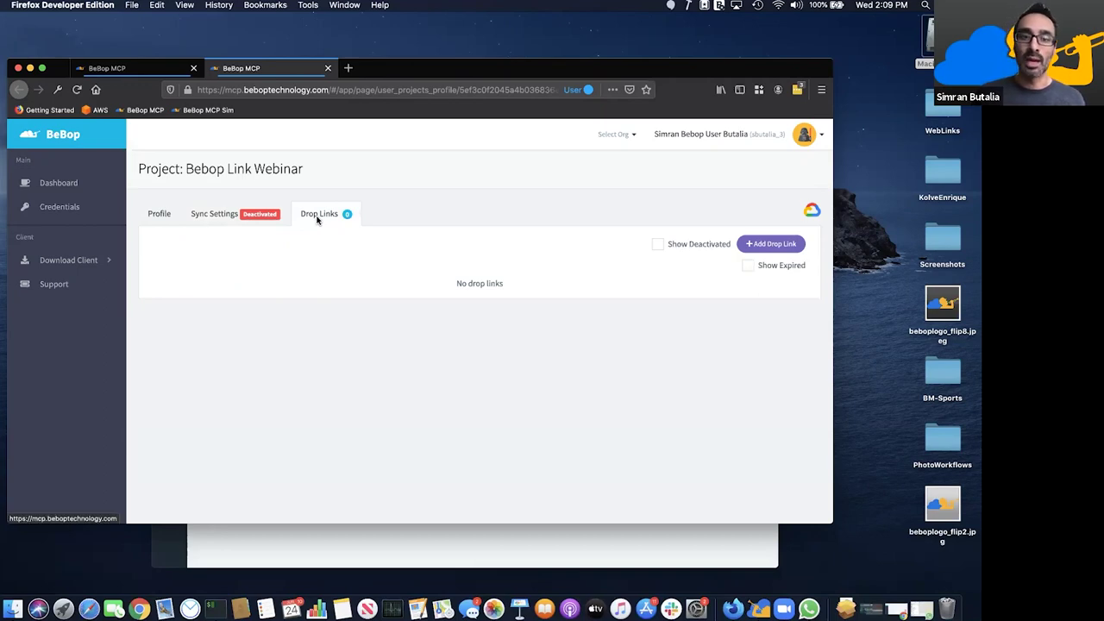
{"action": "left_click", "coordinate": [762, 249]}
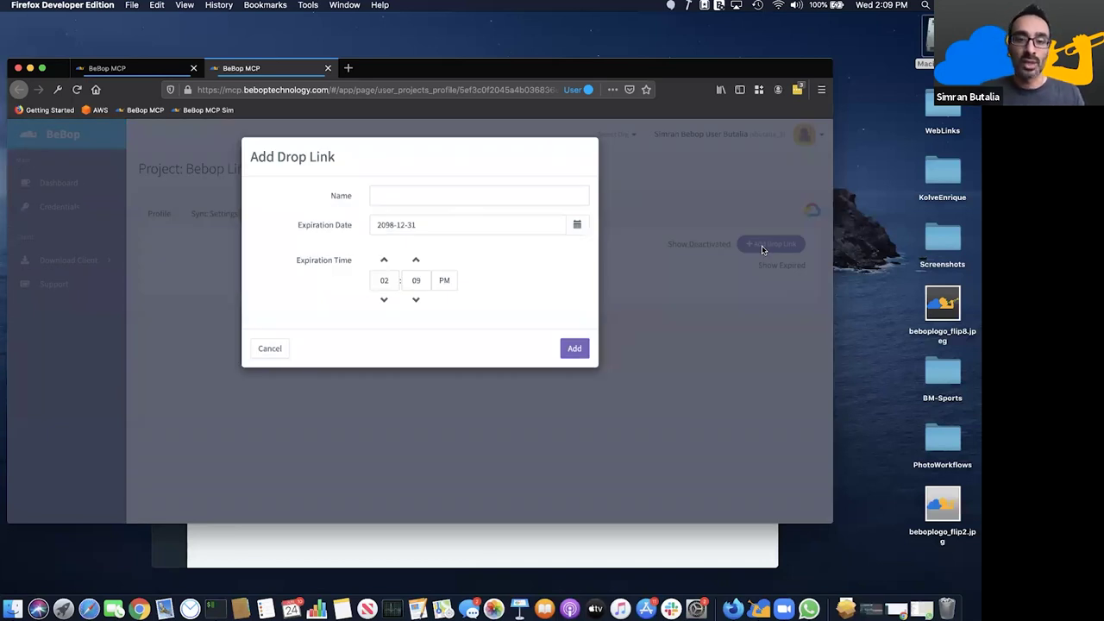
- Create a drop link named 'Public'
{"action": "left_click", "coordinate": [479, 204]}
{"action": "type", "text": "PUbli"}
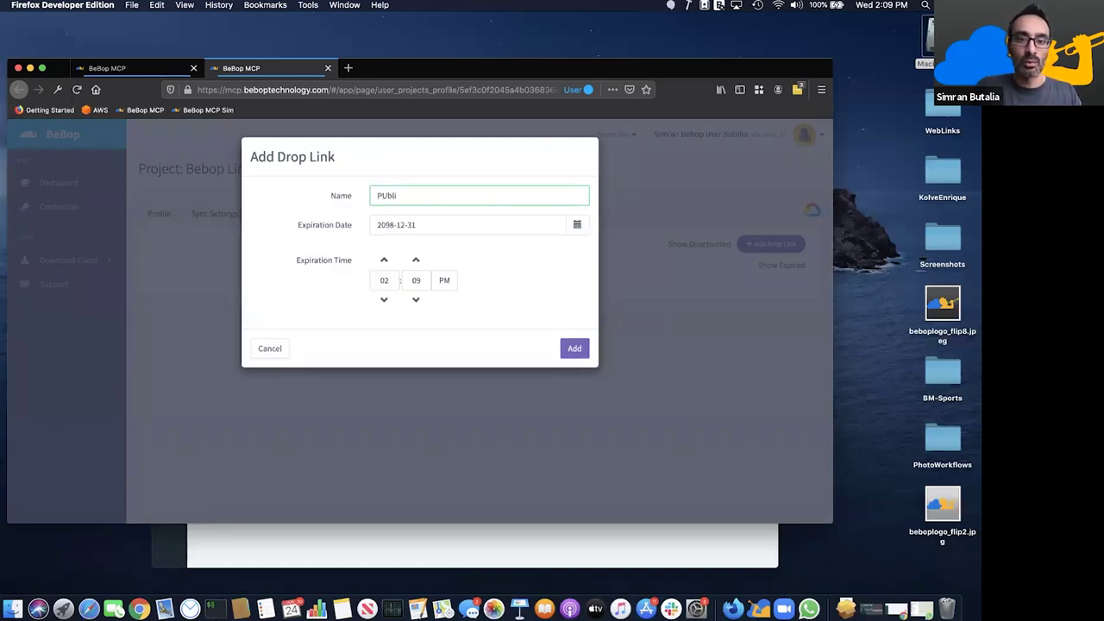
{"action": "key", "text": "BackSpace"}
{"action": "key", "text": "BackSpace"}
{"action": "key", "text": "BackSpace"}
{"action": "key", "text": "BackSpace"}
{"action": "type", "text": "ublic"}
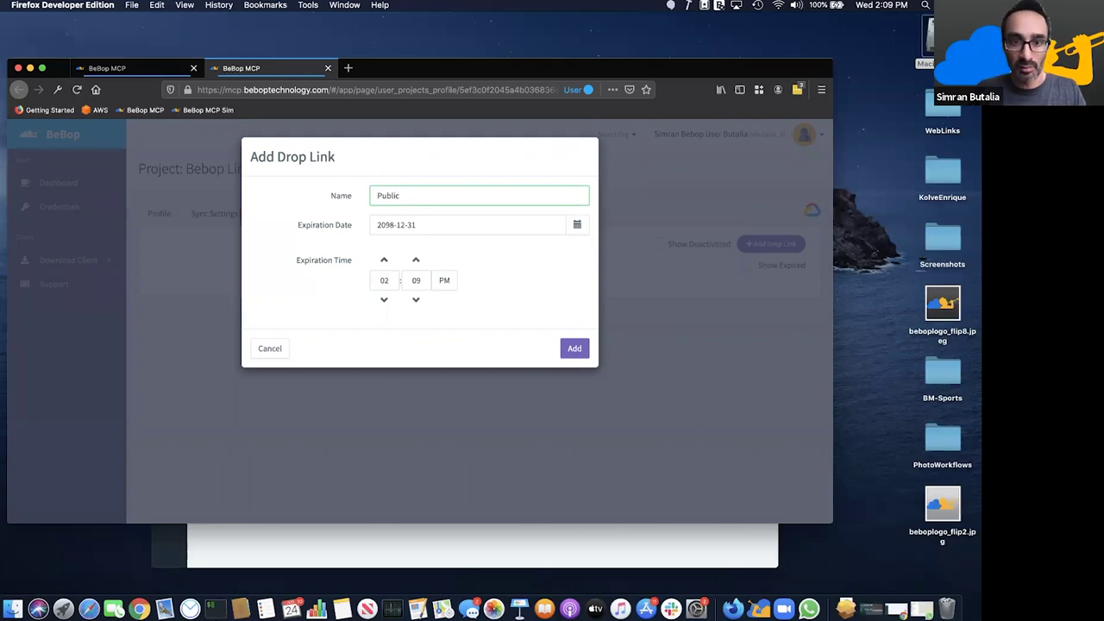
{"action": "left_click", "coordinate": [572, 349]}
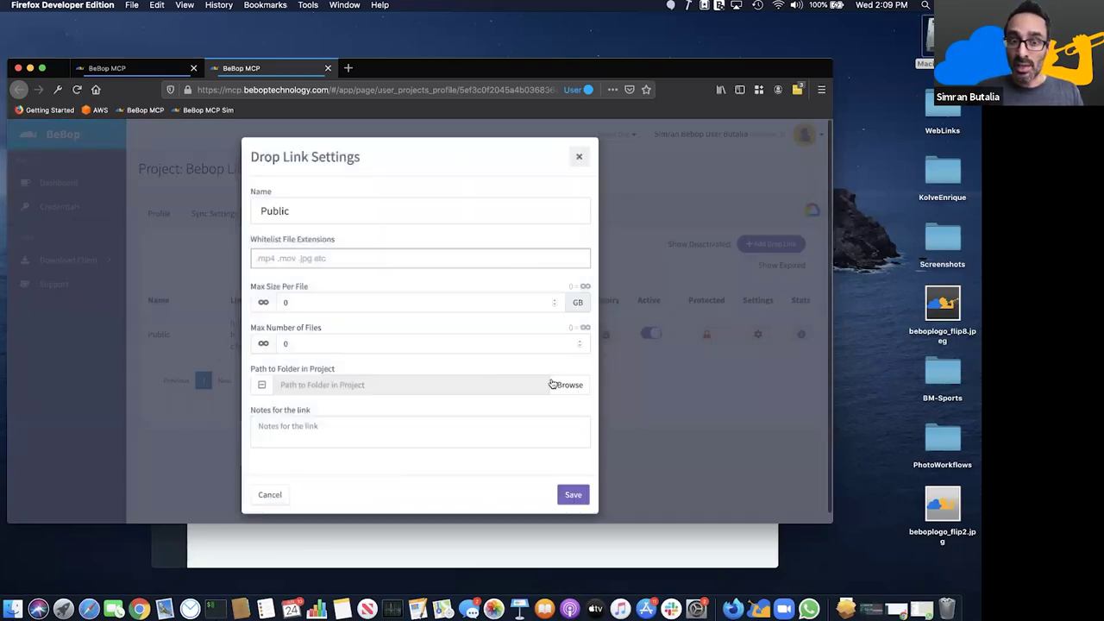
- Create a publiclink folder in the project and select it as the upload path
{"action": "left_click", "coordinate": [554, 384]}
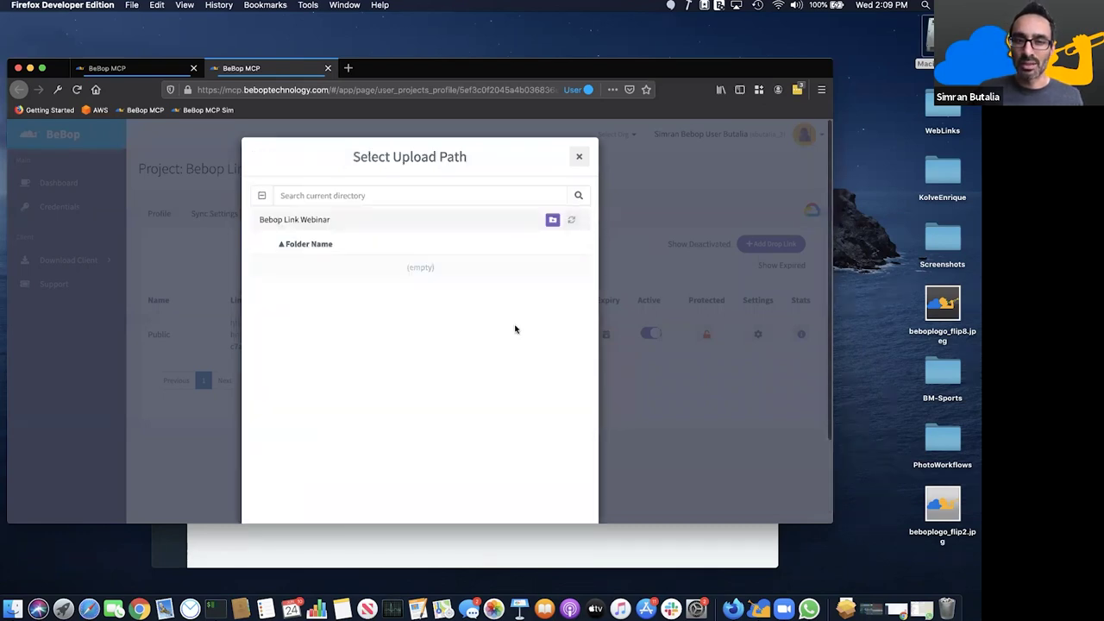
{"action": "left_click", "coordinate": [552, 221]}
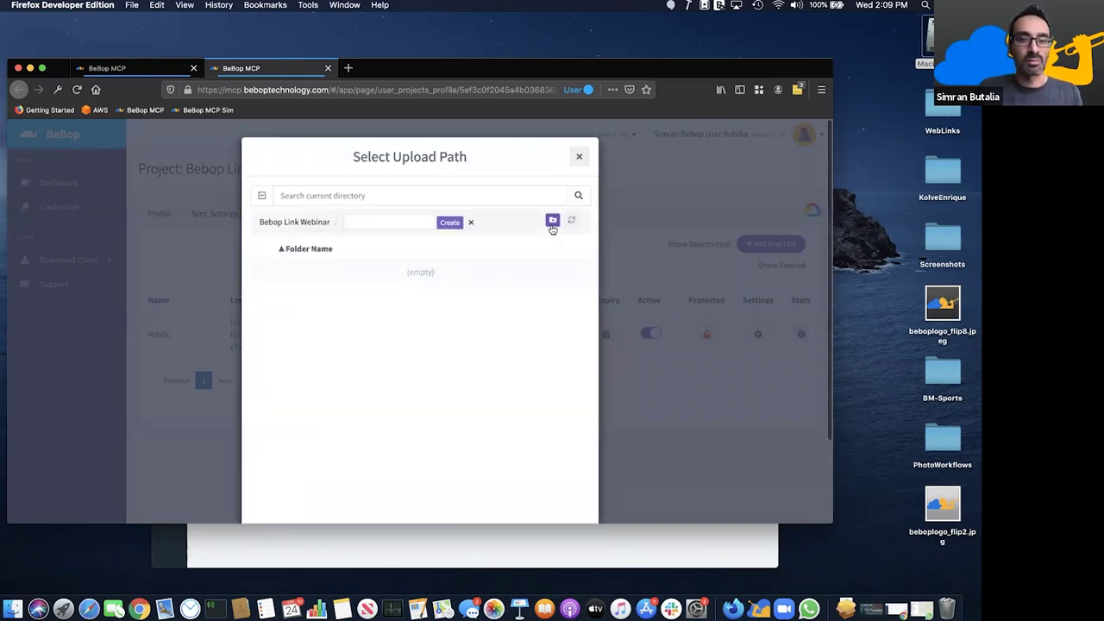
{"action": "left_click", "coordinate": [391, 222]}
{"action": "type", "text": "pu"}
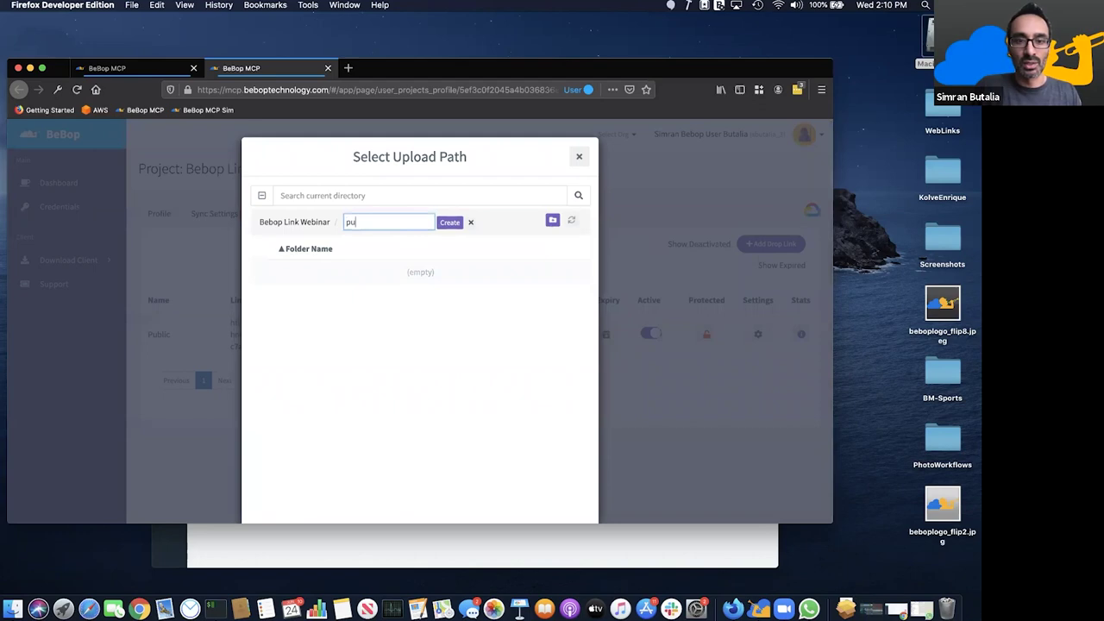
{"action": "type", "text": "blic"}
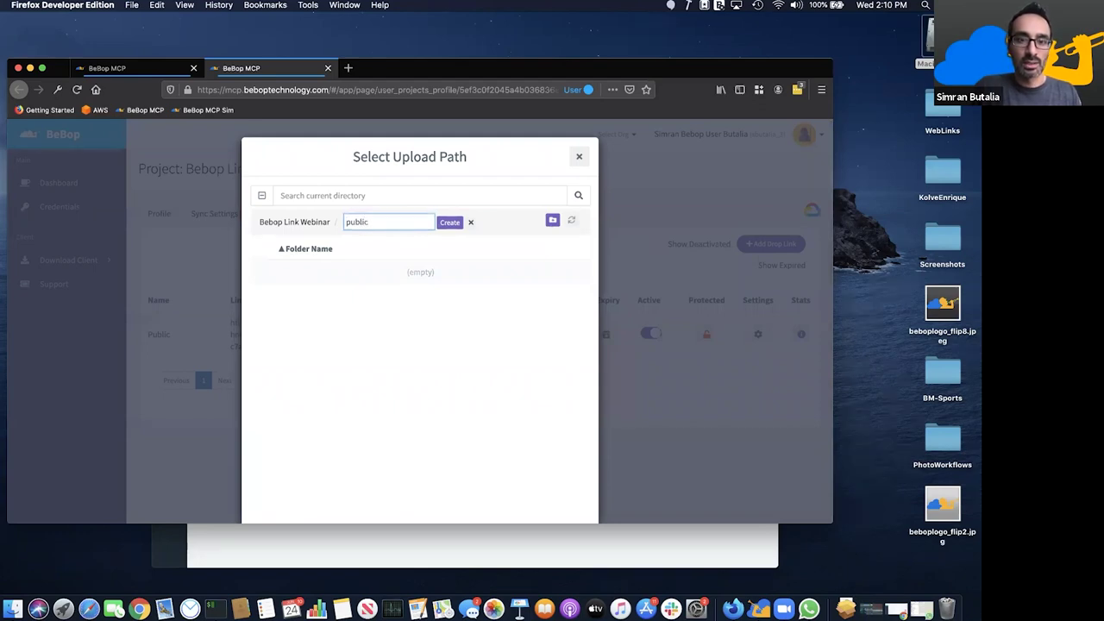
{"action": "type", "text": "link"}
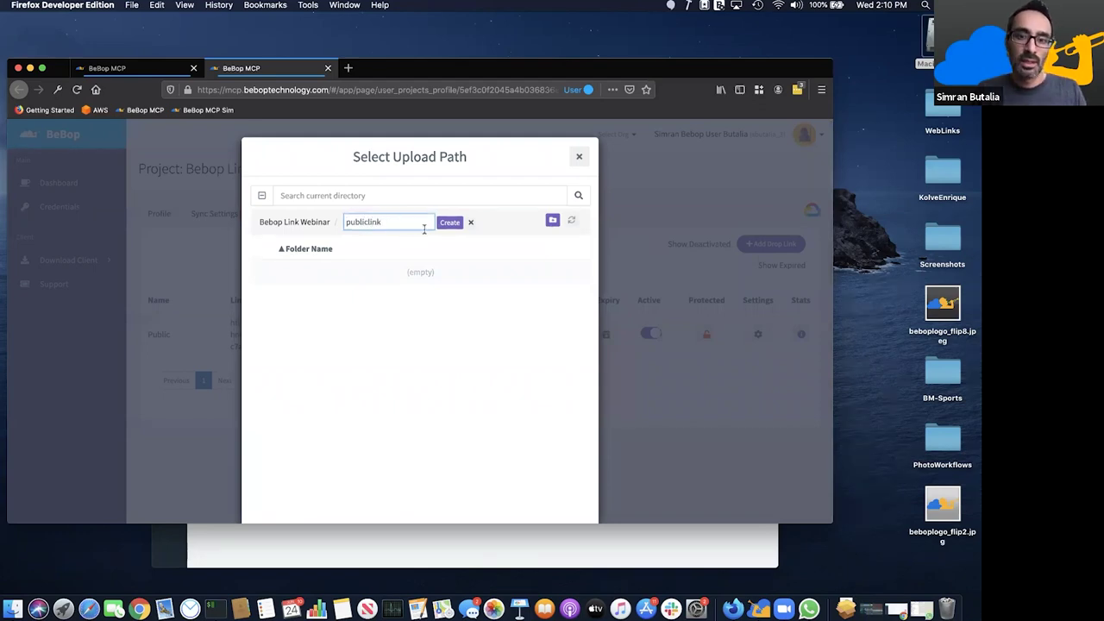
{"action": "left_click", "coordinate": [443, 224]}
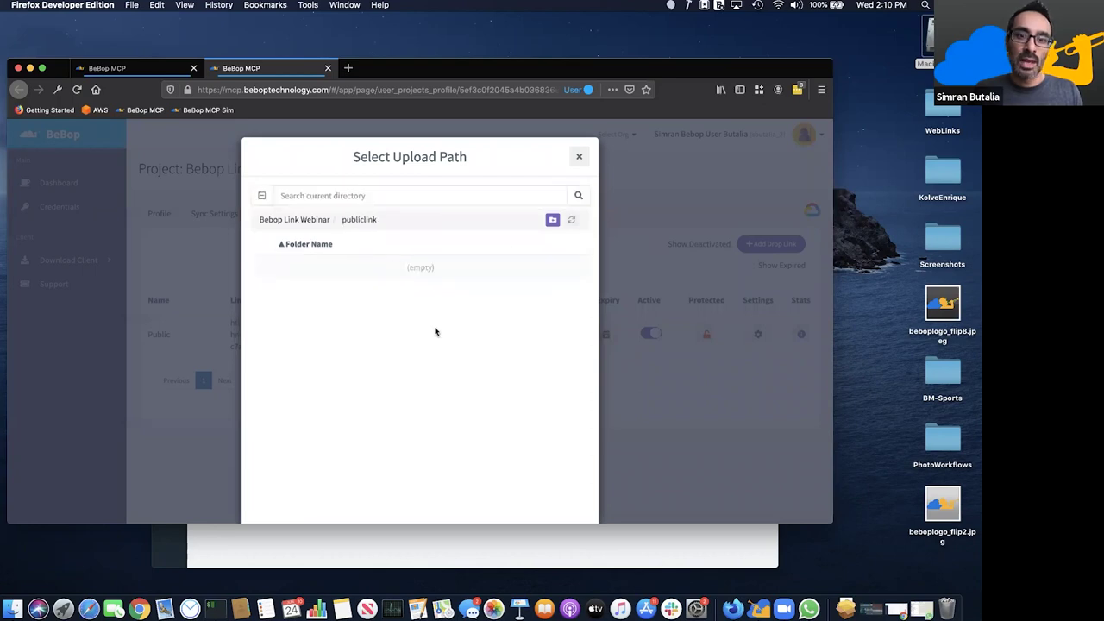
{"action": "scroll", "coordinate": [647, 418], "scroll_direction": "down", "scroll_amount": 2}
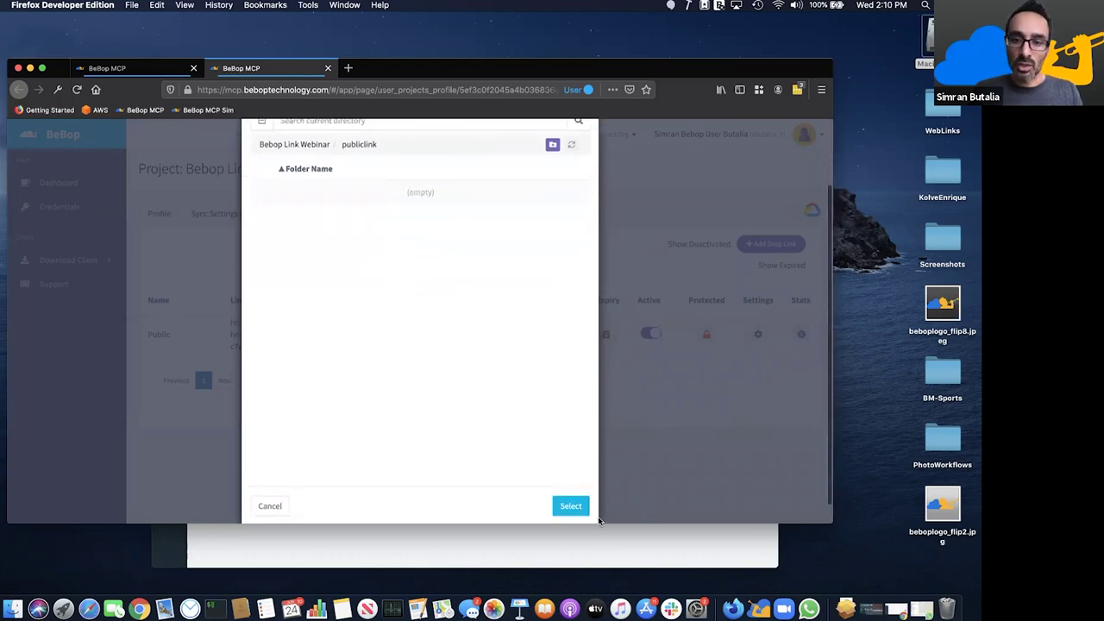
{"action": "left_click", "coordinate": [571, 506]}
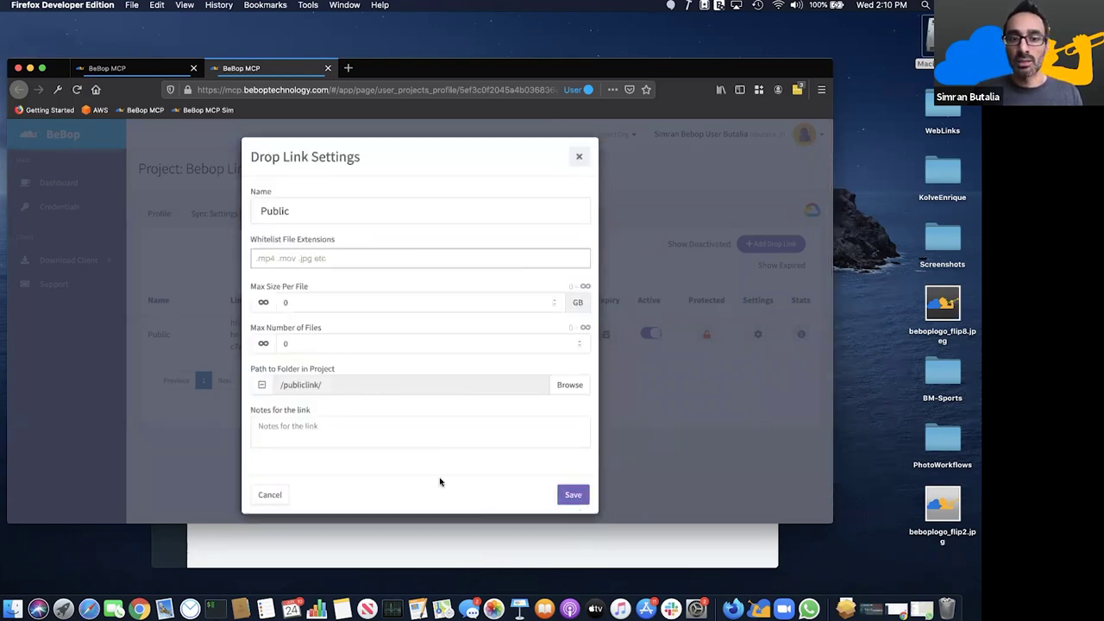
- Remove the file-extension whitelist and set Max Number of Files to unlimited
{"action": "left_click", "coordinate": [335, 258]}
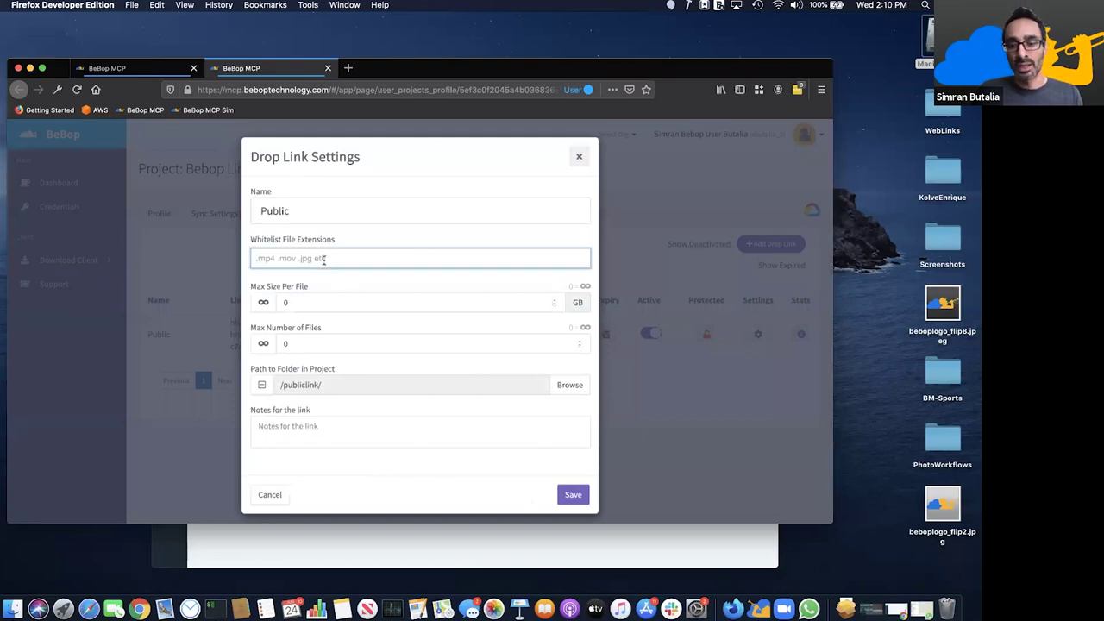
{"action": "type", "text": ".jpg"}
{"action": "key", "text": "Return"}
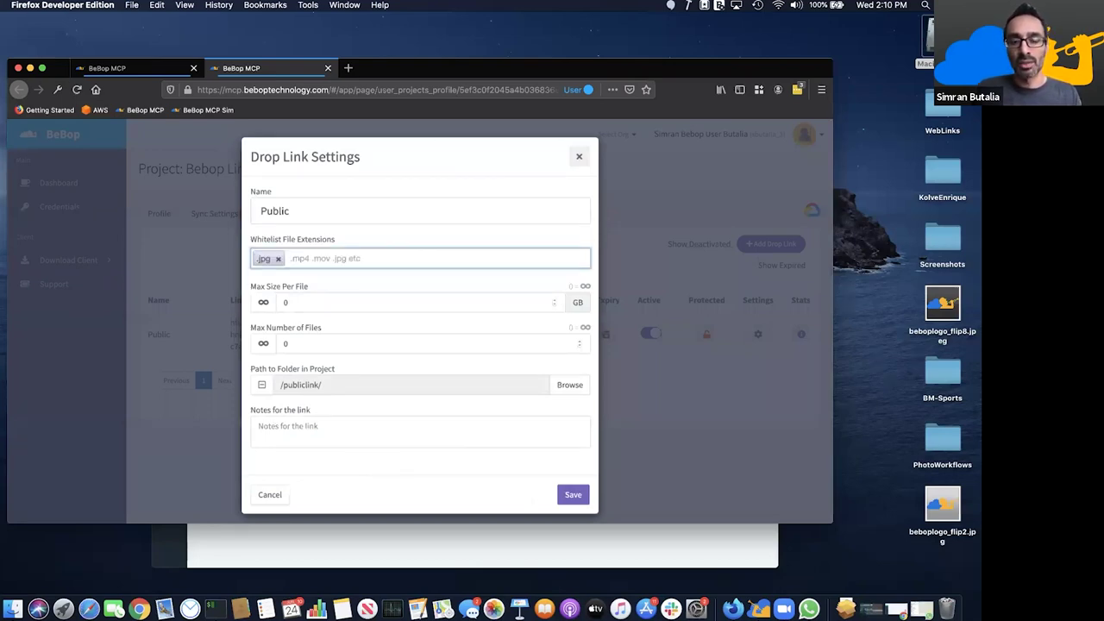
{"action": "type", "text": ".mp4"}
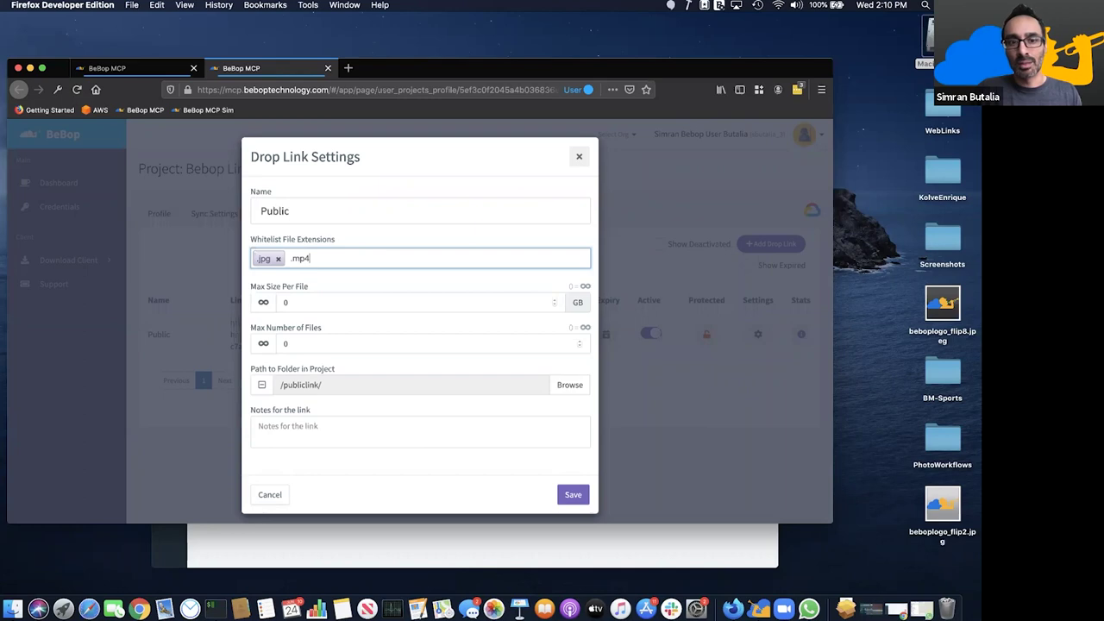
{"action": "key", "text": "Return"}
{"action": "key", "text": "BackSpace"}
{"action": "key", "text": "BackSpace"}
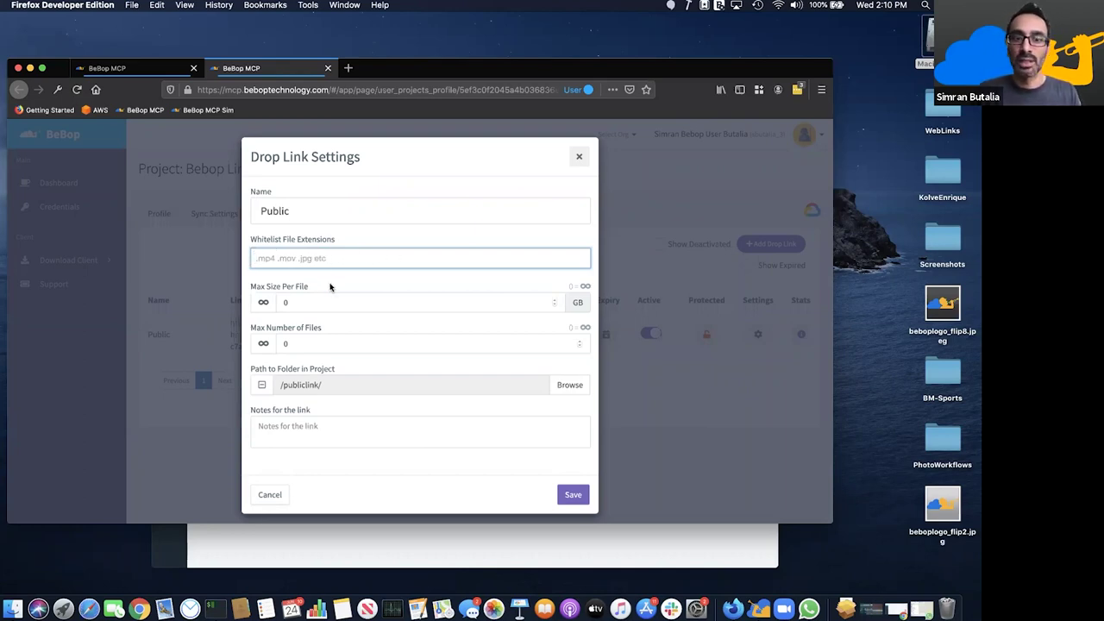
{"action": "left_click", "coordinate": [263, 302]}
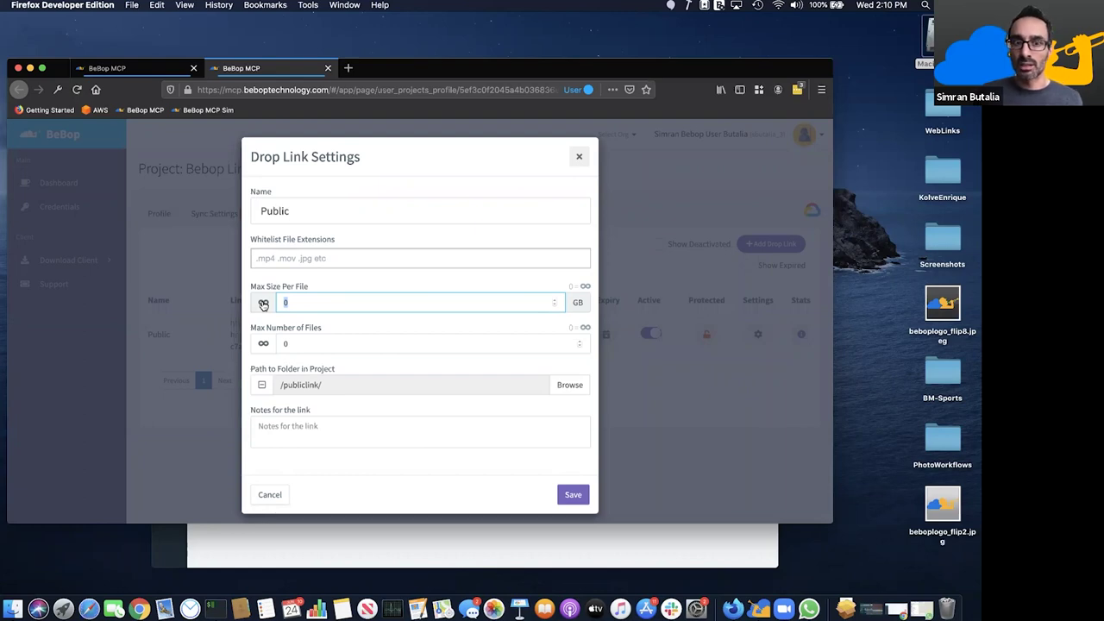
{"action": "key", "text": "Tab"}
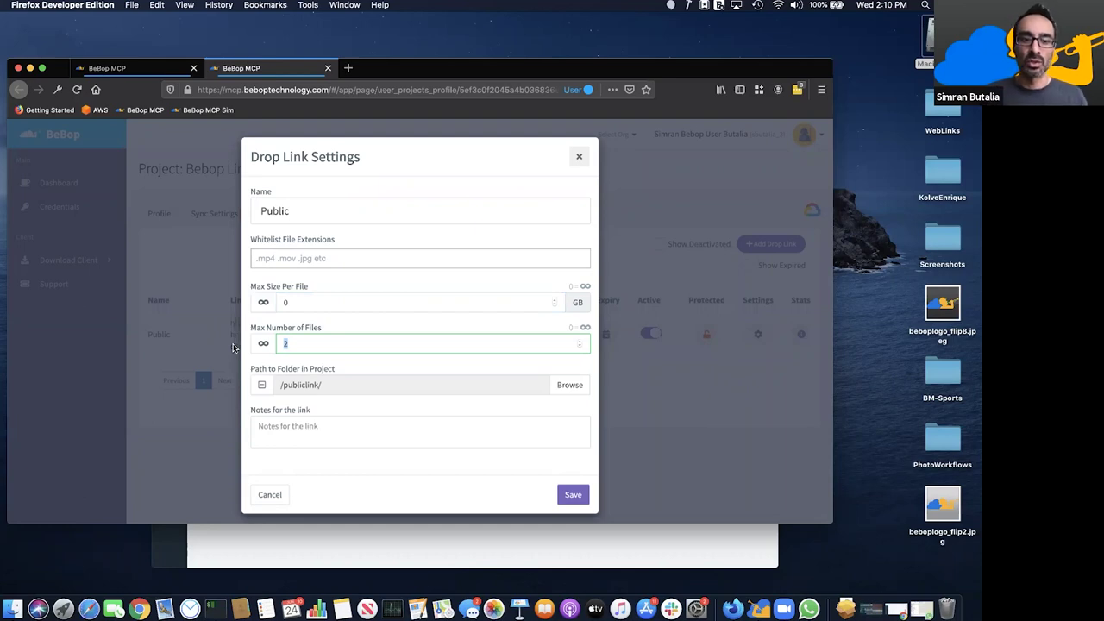
{"action": "key", "text": "BackSpace"}
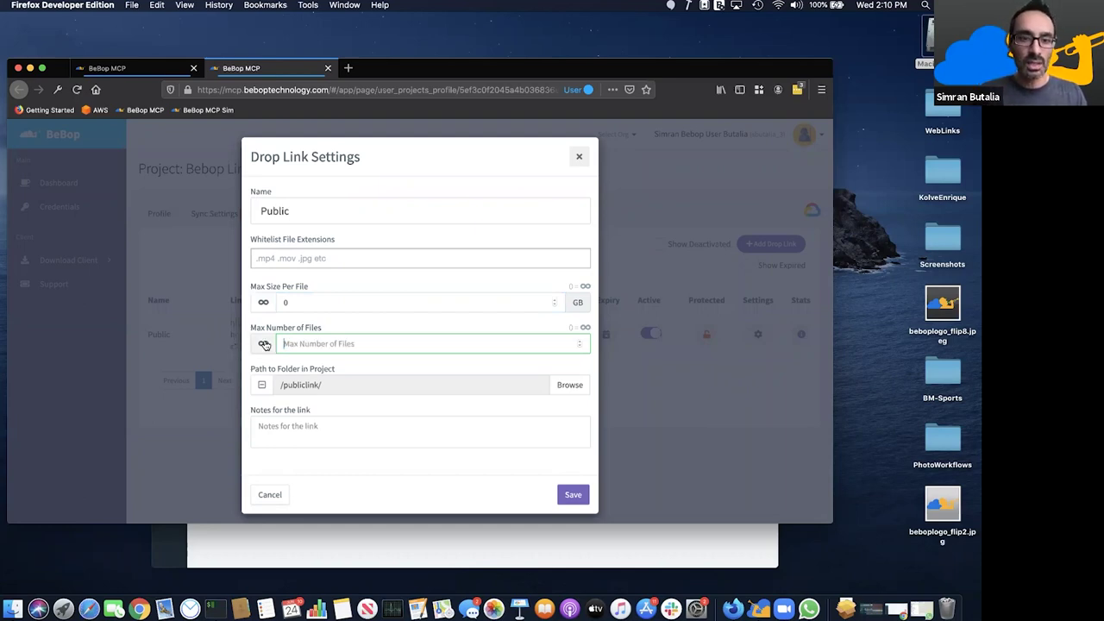
{"action": "left_click", "coordinate": [263, 343]}
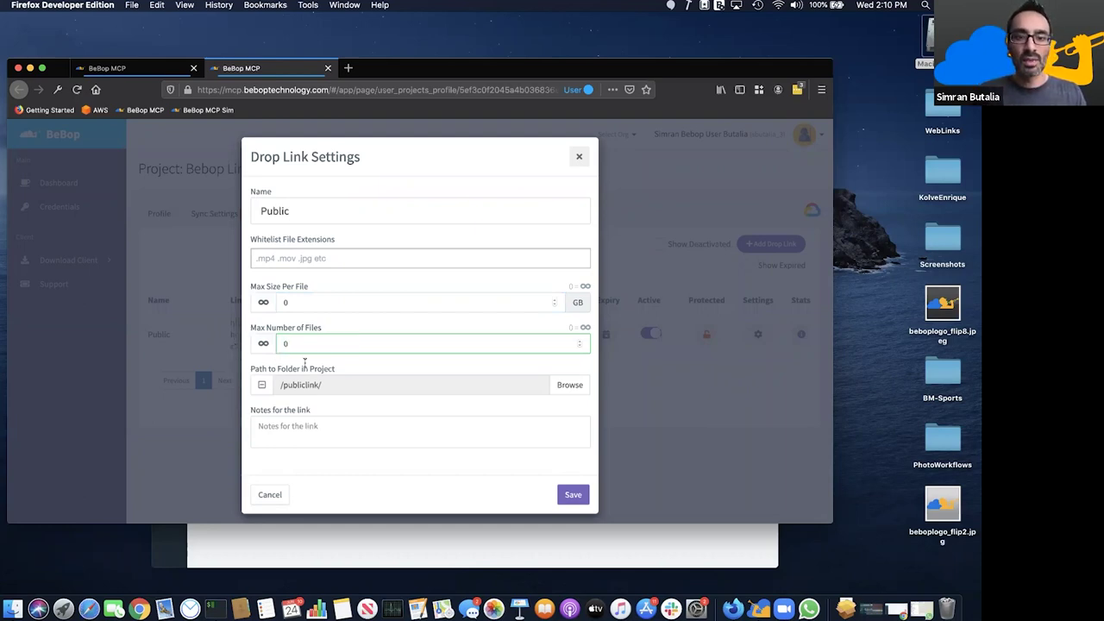
- Add a note starting 'Hi everyone, please send me some', save, and copy the link URL
{"action": "left_click", "coordinate": [324, 424]}
{"action": "type", "text": "p"}
{"action": "key", "text": "BackSpace"}
{"action": "type", "text": "Hi eve"}
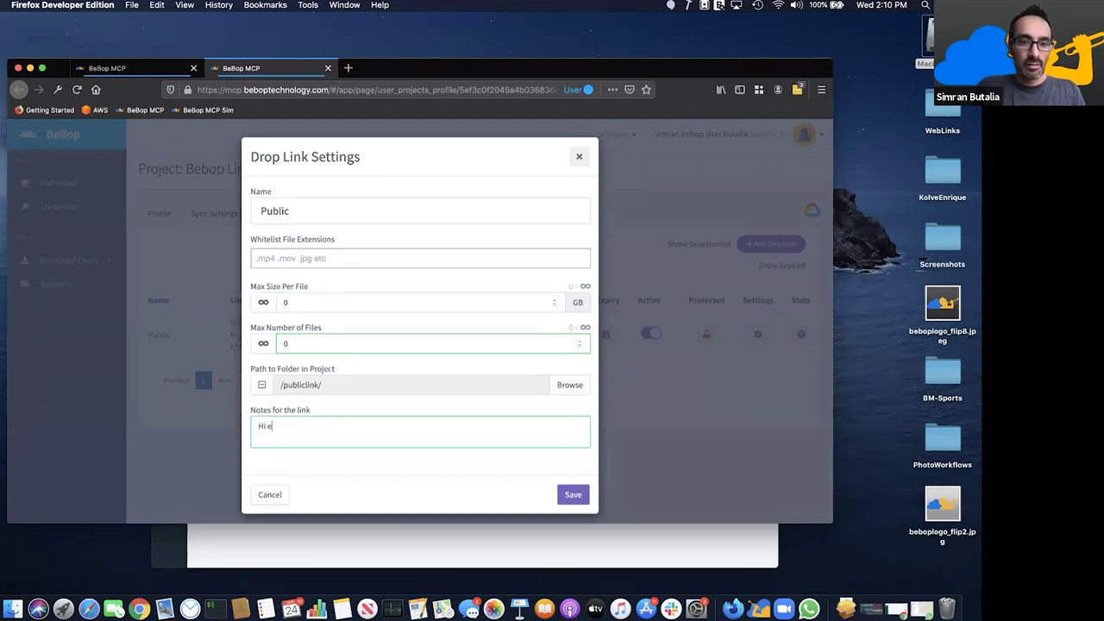
{"action": "key", "text": "BackSpace"}
{"action": "key", "text": "BackSpace"}
{"action": "type", "text": "veryone, please see"}
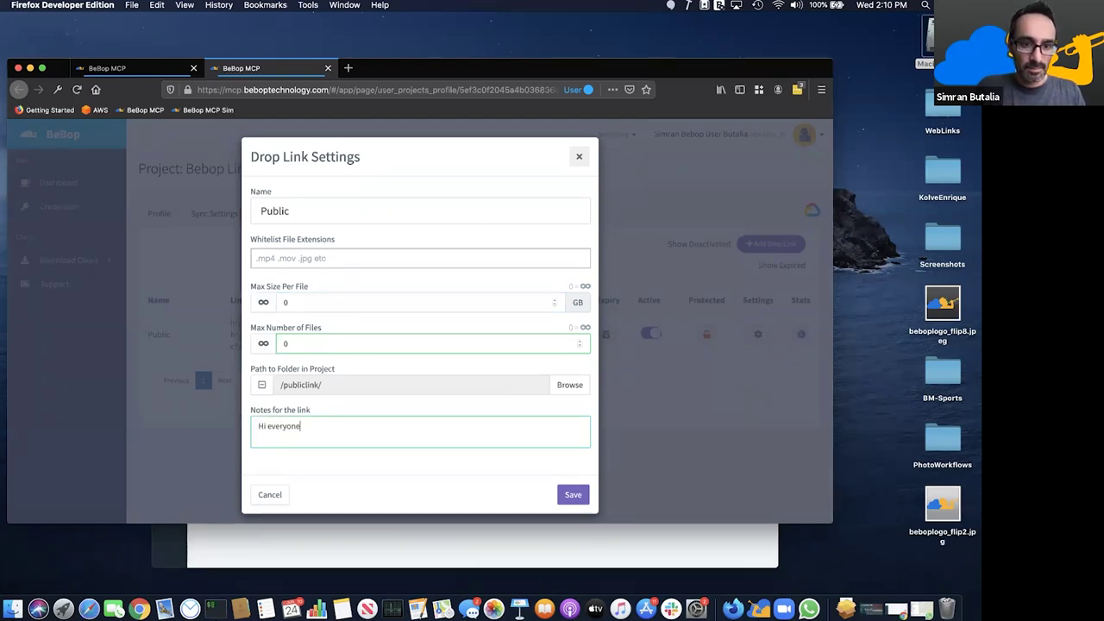
{"action": "key", "text": "BackSpace"}
{"action": "type", "text": "nd me some images or video. Keep it clean."}
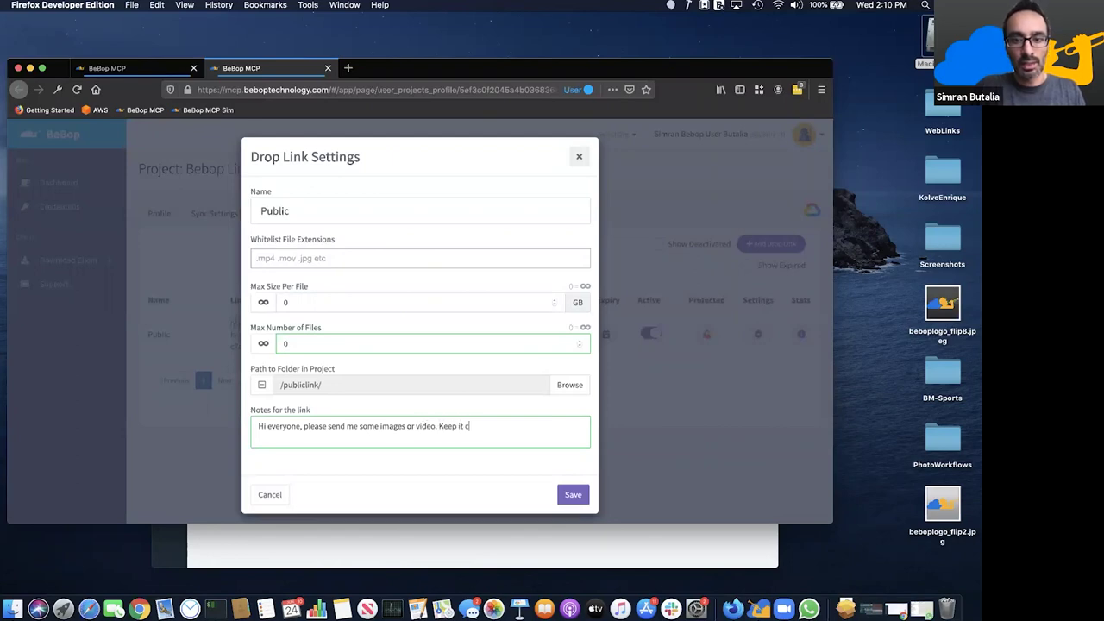
{"action": "left_click", "coordinate": [569, 495]}
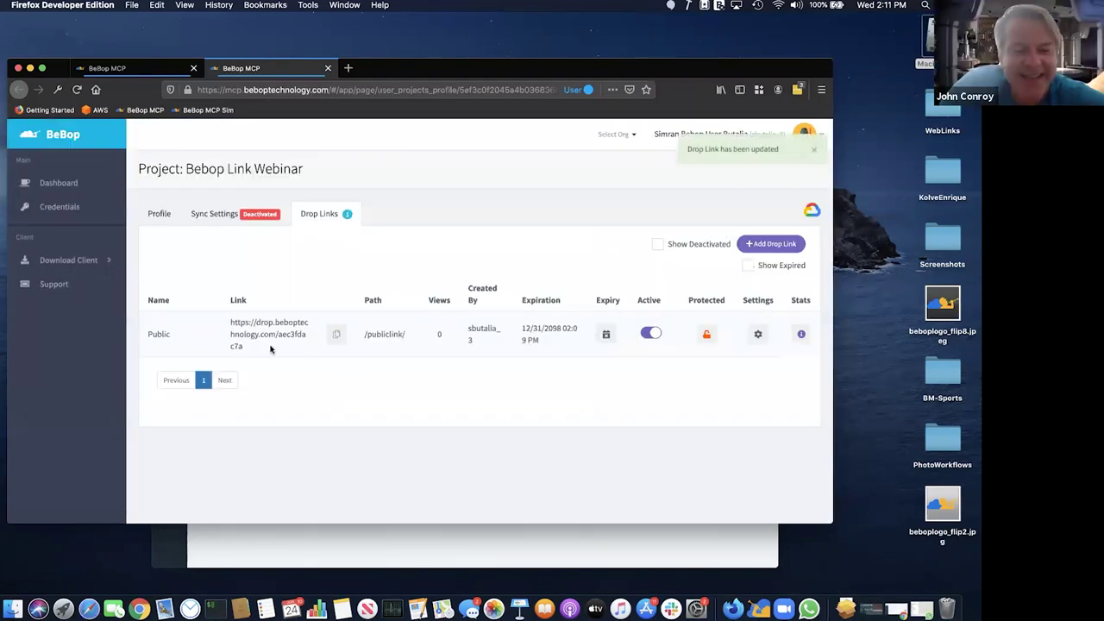
{"action": "left_click_drag", "start_coordinate": [270, 350], "coordinate": [230, 323]}
{"action": "left_click", "coordinate": [336, 334]}
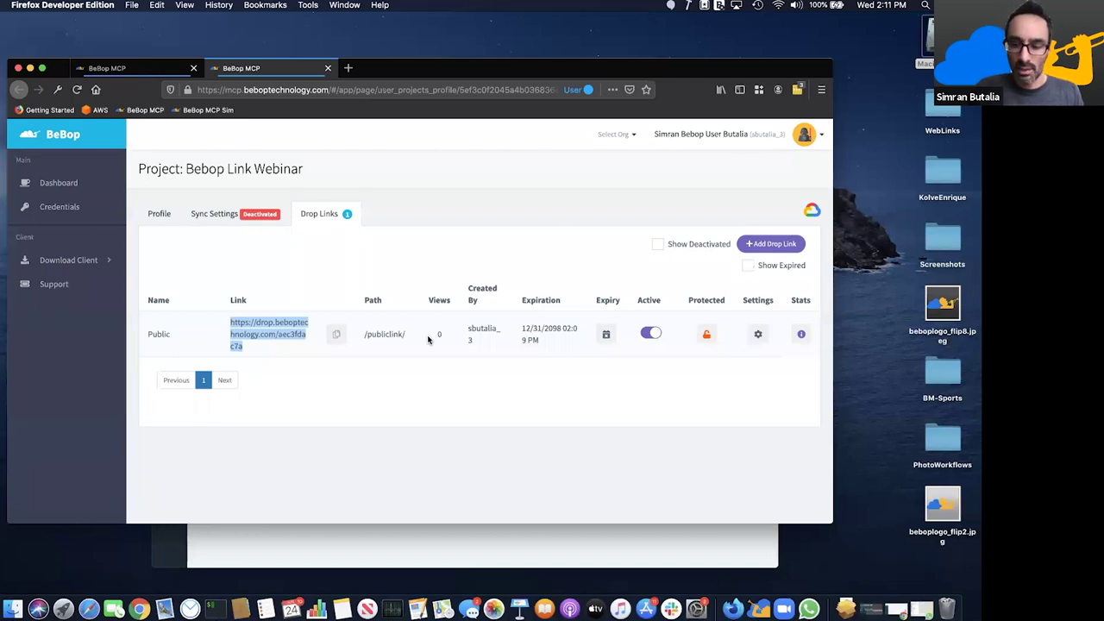
{"action": "left_click", "coordinate": [424, 405]}
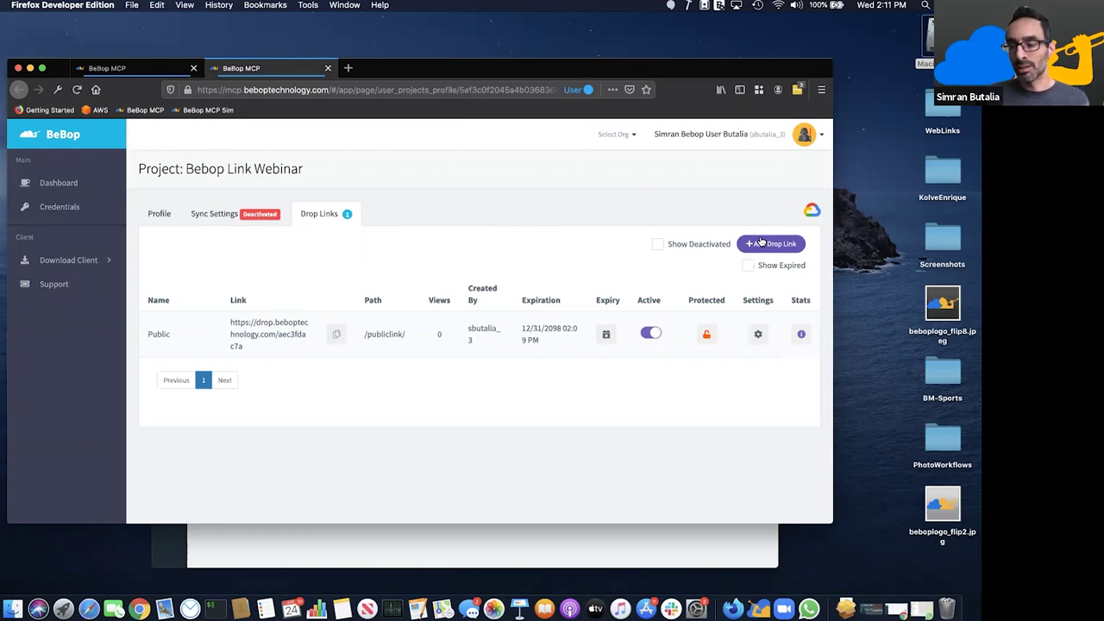
{"action": "left_click", "coordinate": [762, 243]}
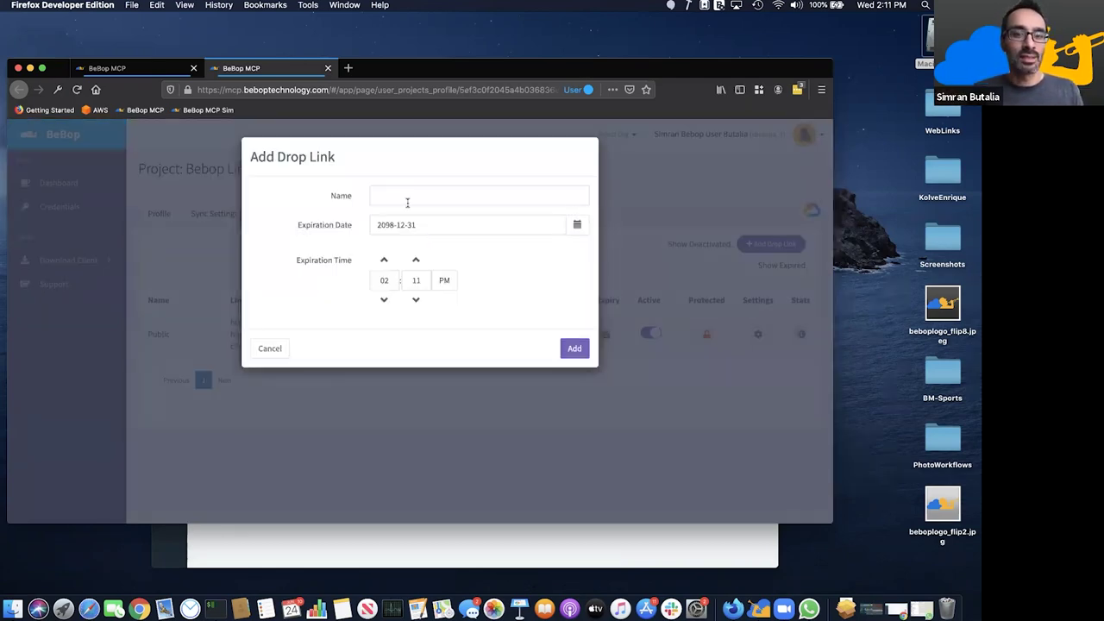
- Create a new drop link named VFX and save its settings
{"action": "left_click", "coordinate": [410, 196]}
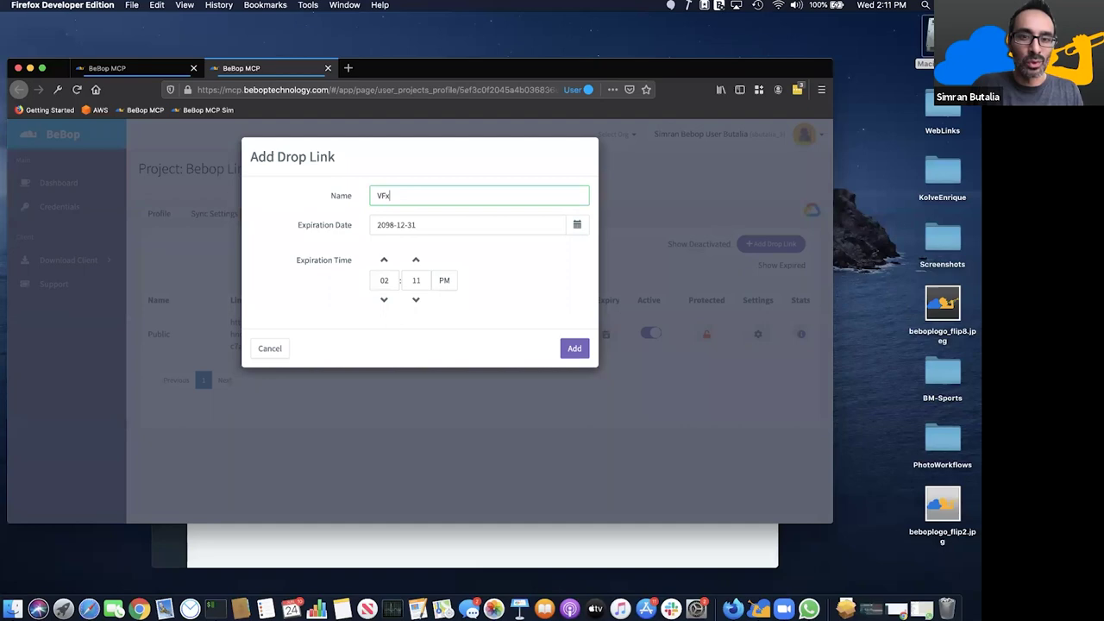
{"action": "left_click", "coordinate": [574, 349]}
{"action": "left_click", "coordinate": [574, 348]}
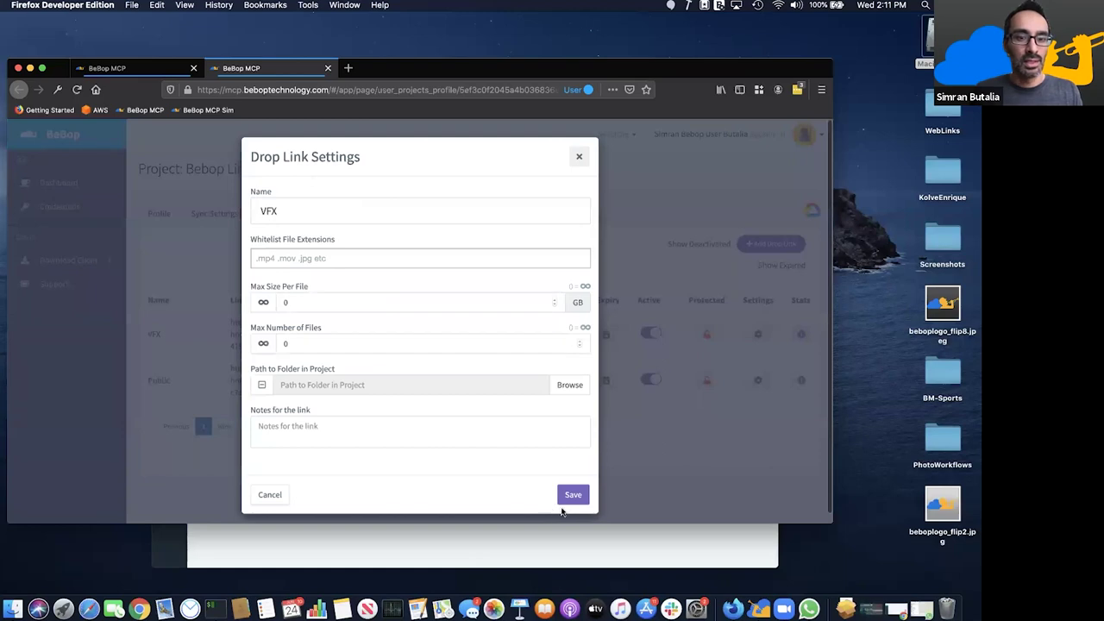
{"action": "left_click", "coordinate": [575, 497]}
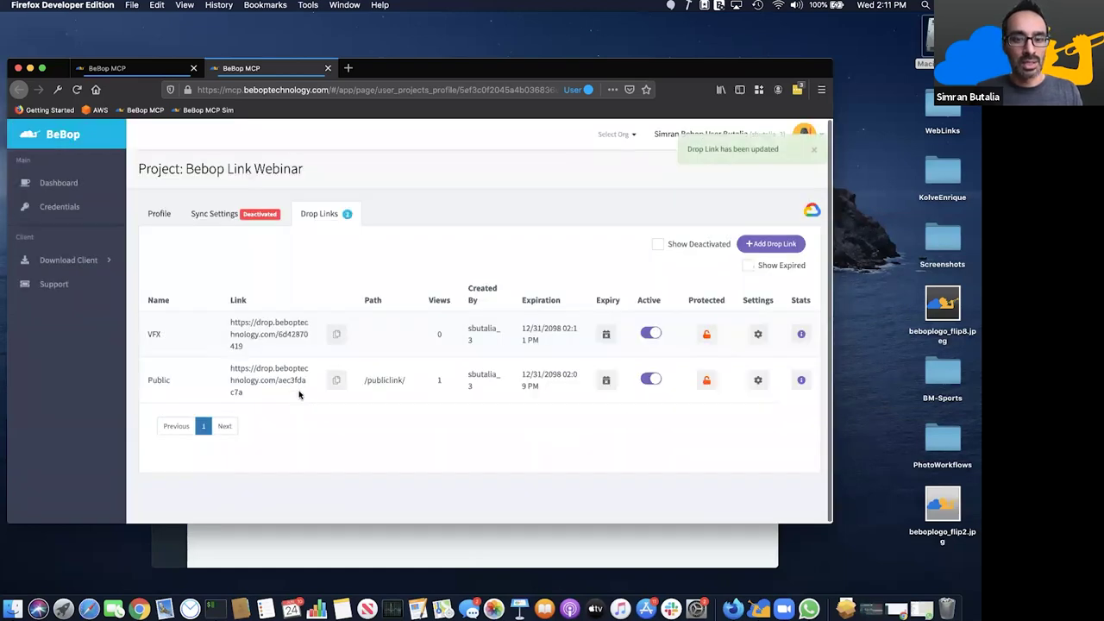
- Protect the VFX link with Bebop Login, save, and select its URL
{"action": "left_click", "coordinate": [708, 335]}
{"action": "left_click", "coordinate": [403, 193]}
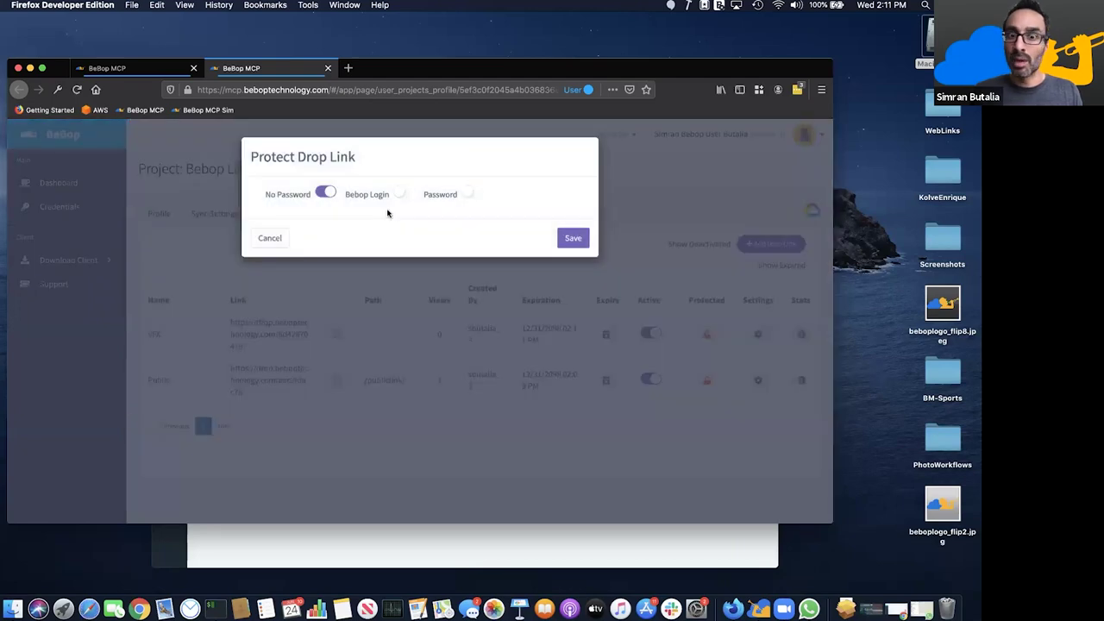
{"action": "left_click", "coordinate": [572, 239]}
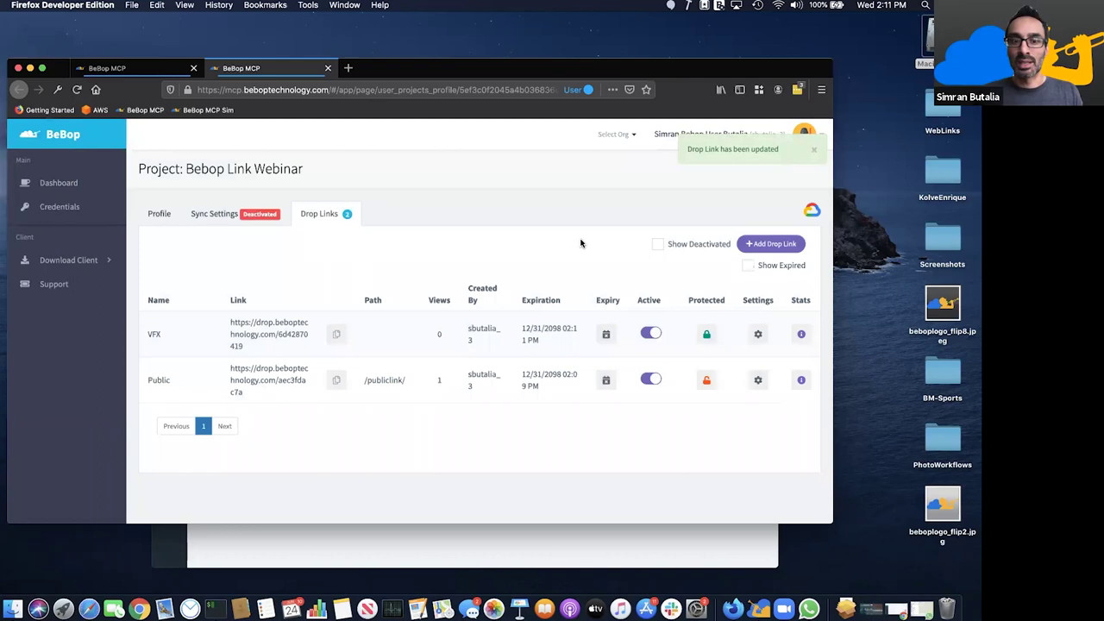
{"action": "triple_click", "coordinate": [230, 326]}
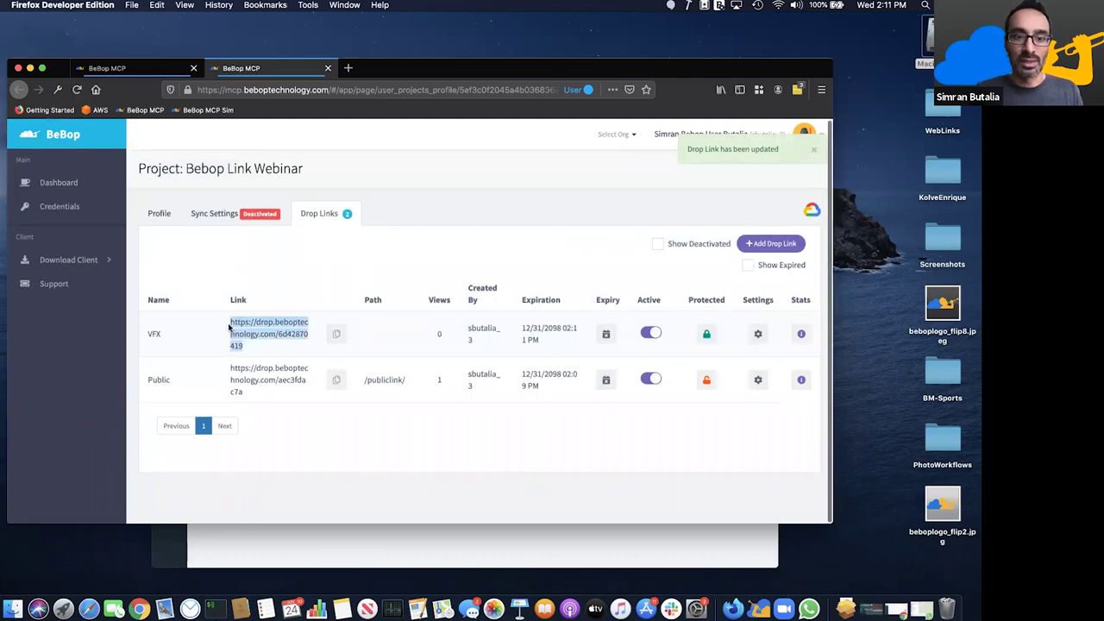
- Test the VFX link in a new browser tab, then close that tab
{"action": "left_click", "coordinate": [347, 68]}
{"action": "key", "text": "super+v"}
{"action": "key", "text": "Return"}
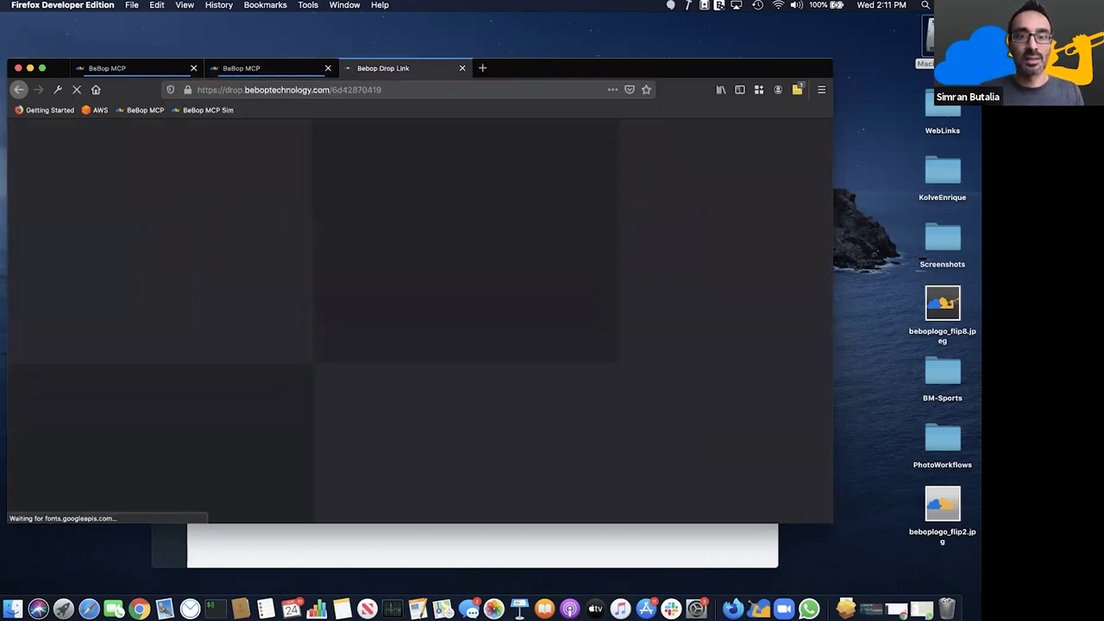
{"action": "left_click", "coordinate": [461, 68]}
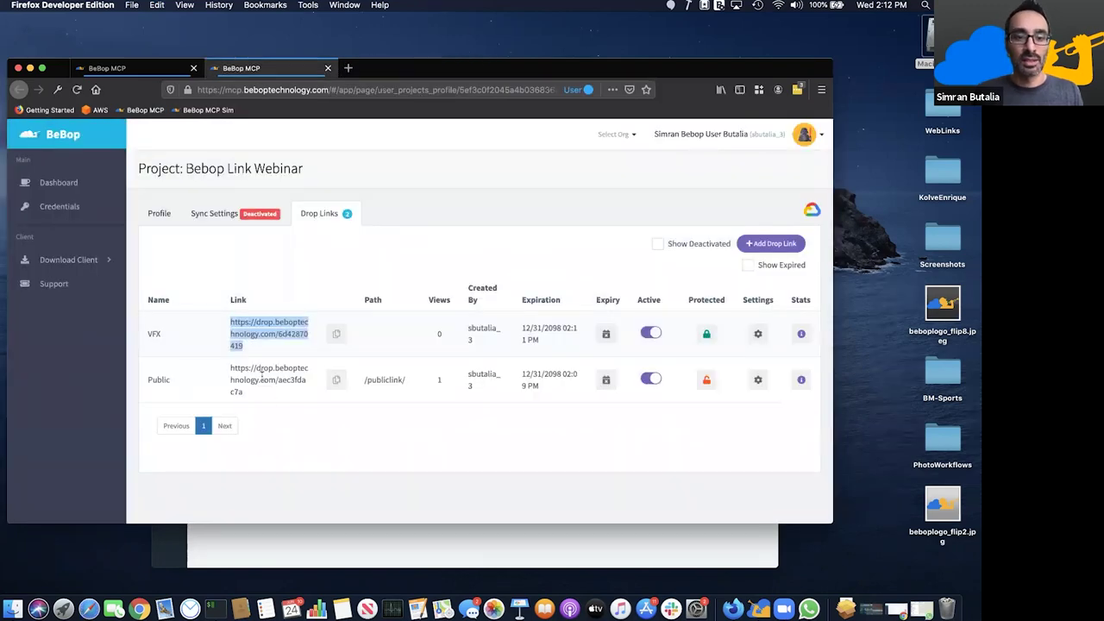
- Copy the Public link URL and load its upload page in a new browser window
{"action": "left_click_drag", "start_coordinate": [244, 393], "coordinate": [224, 374]}
{"action": "key", "text": "super+c"}
{"action": "key", "text": "super+t"}
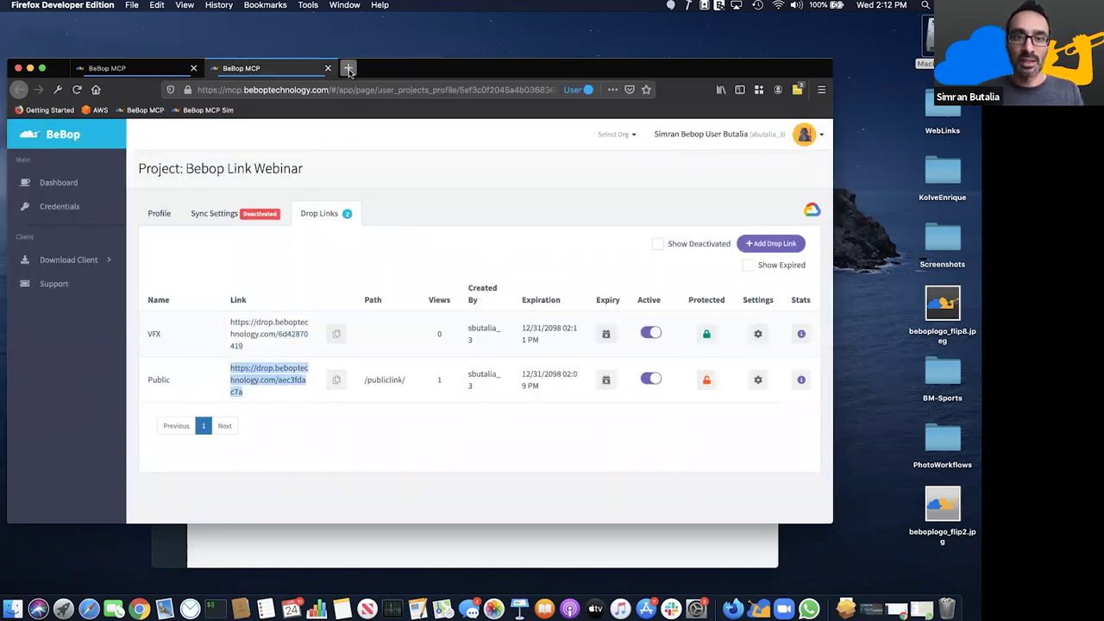
{"action": "key", "text": "super+v"}
{"action": "key", "text": "Escape"}
{"action": "key", "text": "Escape"}
{"action": "key", "text": "super+n"}
{"action": "key", "text": "super+v"}
{"action": "key", "text": "Return"}
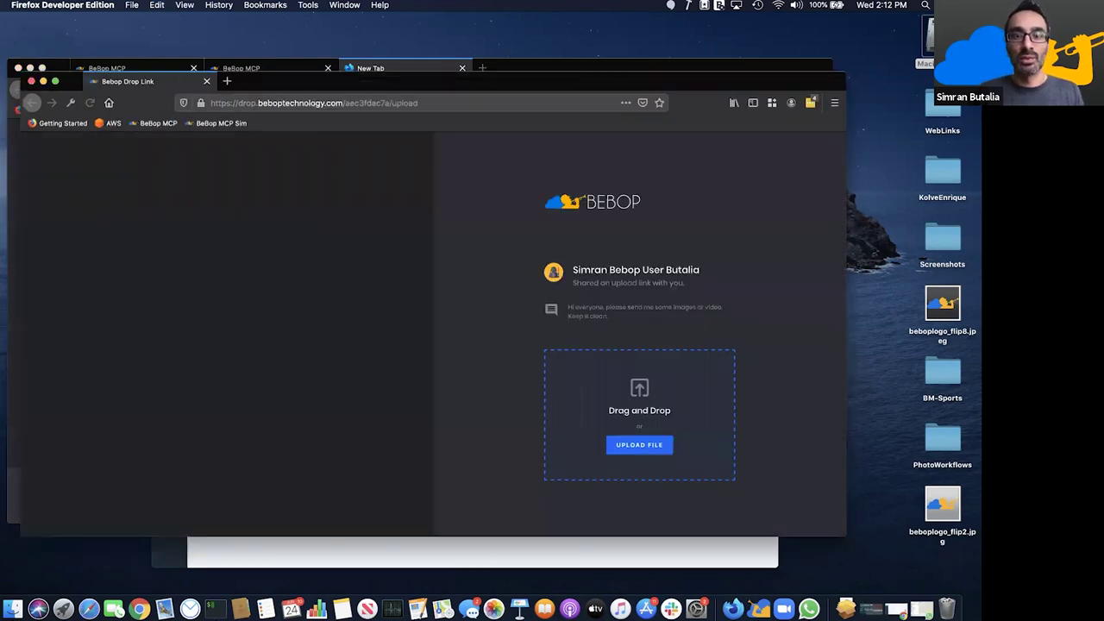
- Upload batman2.jpg, batman3.jpg and batman4.jpg from Sample Files, then close the window
{"action": "left_click", "coordinate": [657, 447]}
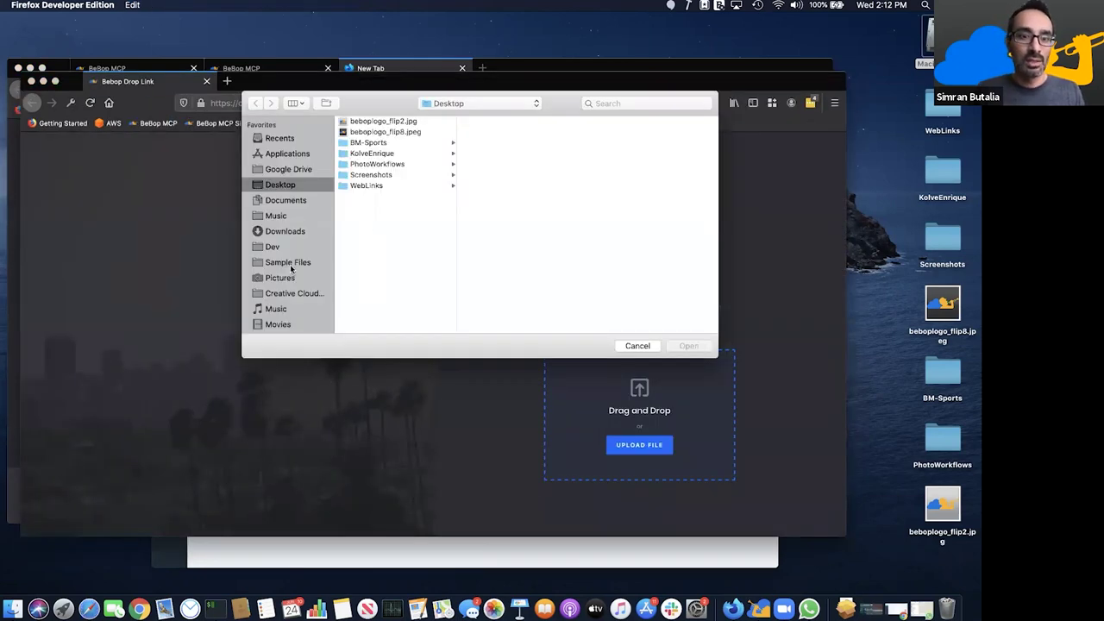
{"action": "left_click", "coordinate": [291, 263]}
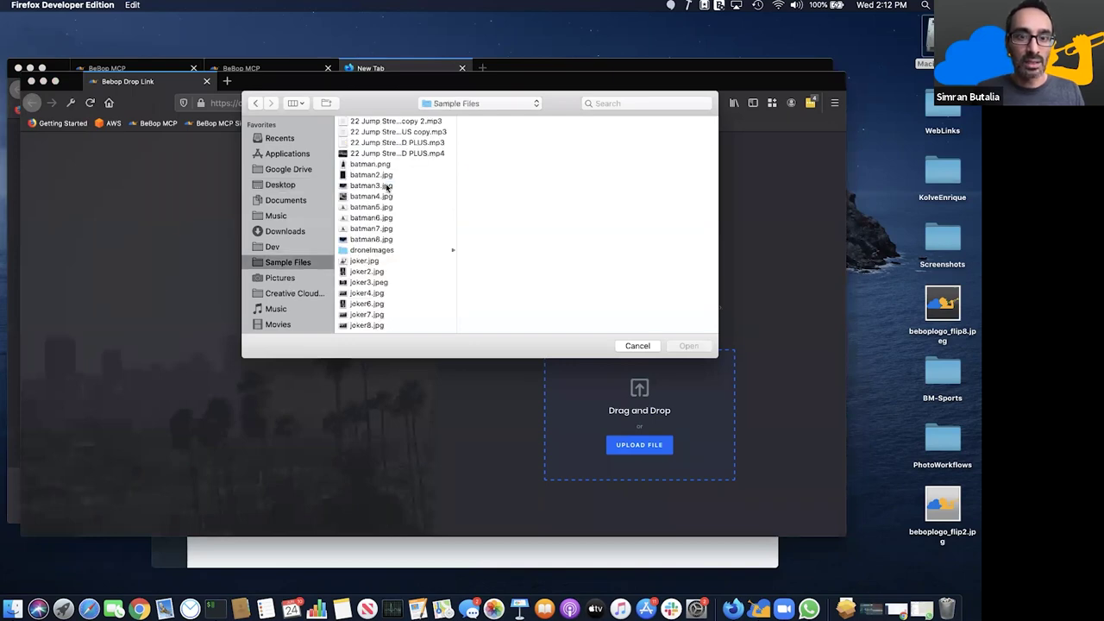
{"action": "left_click", "coordinate": [379, 175]}
{"action": "left_click", "coordinate": [388, 184], "text": "shift"}
{"action": "left_click", "coordinate": [390, 196], "text": "shift"}
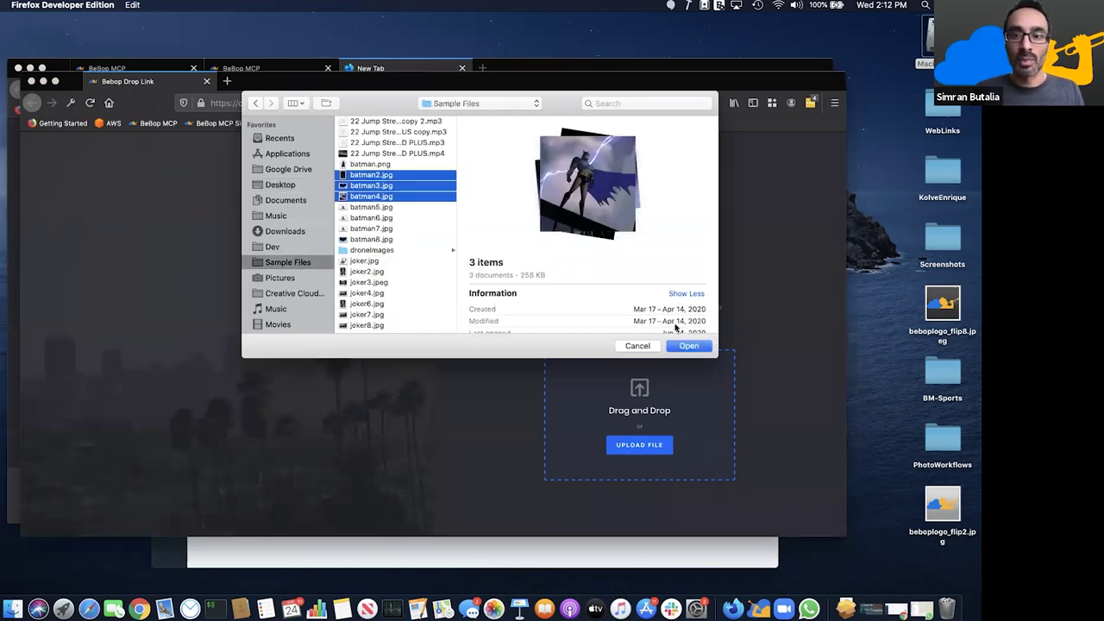
{"action": "left_click", "coordinate": [688, 345]}
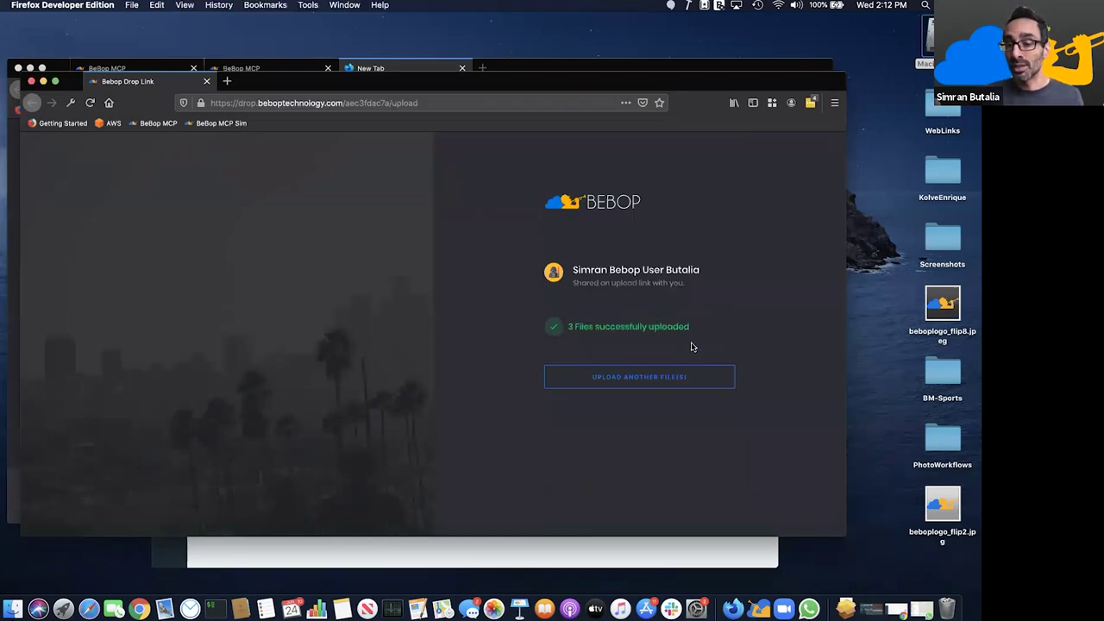
{"action": "left_click", "coordinate": [207, 83]}
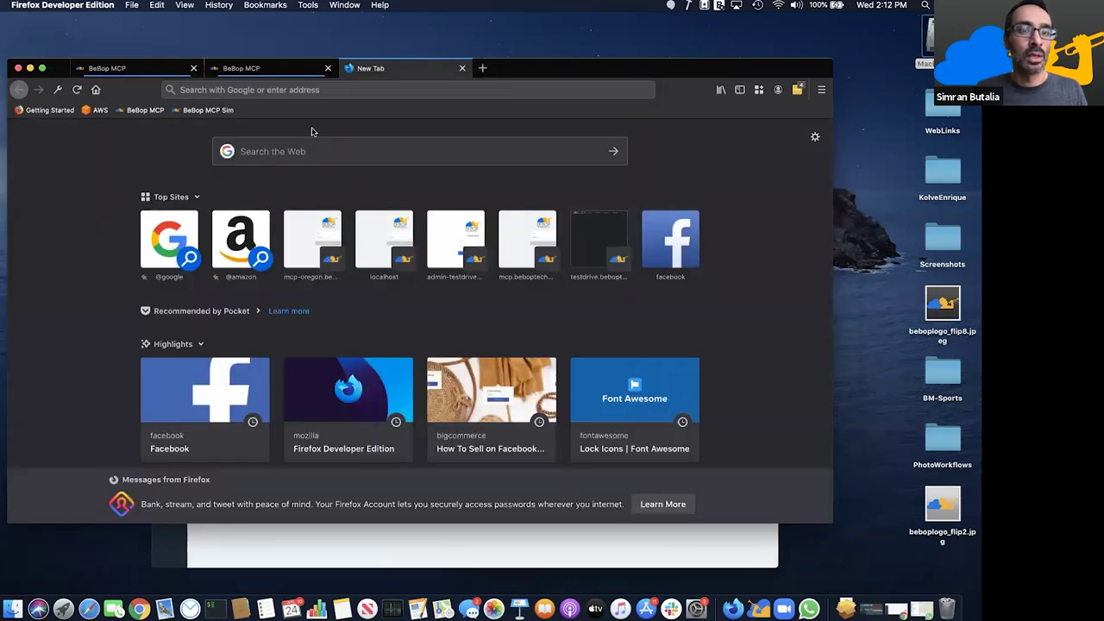
- Back in BeBop MCP, create a new drop link named Sounds
{"action": "left_click", "coordinate": [306, 78]}
{"action": "left_click", "coordinate": [462, 68]}
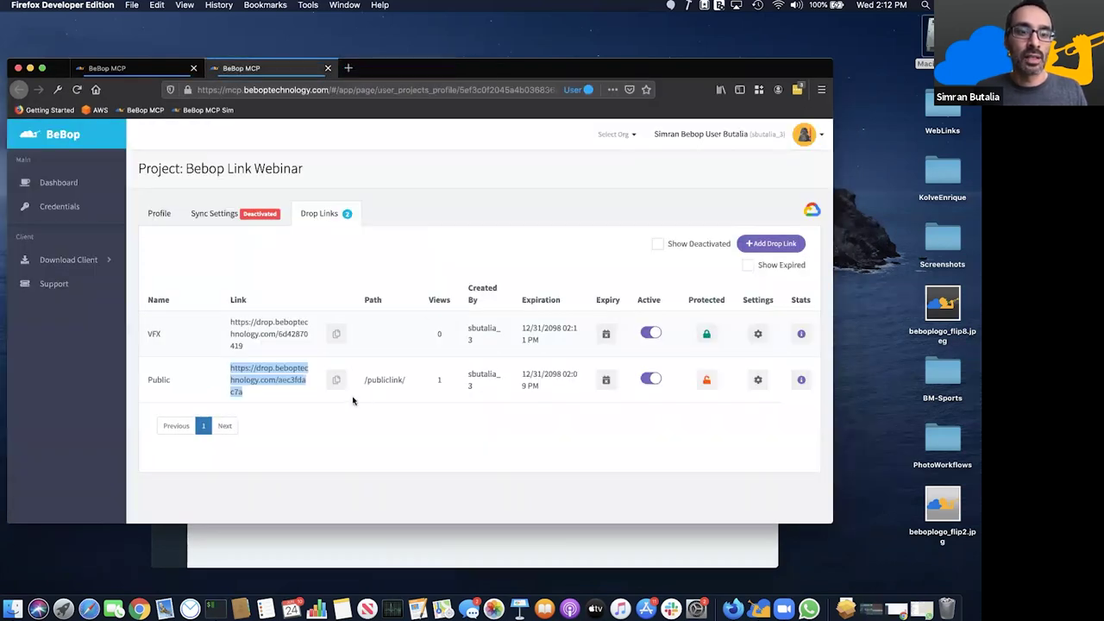
{"action": "left_click", "coordinate": [377, 358]}
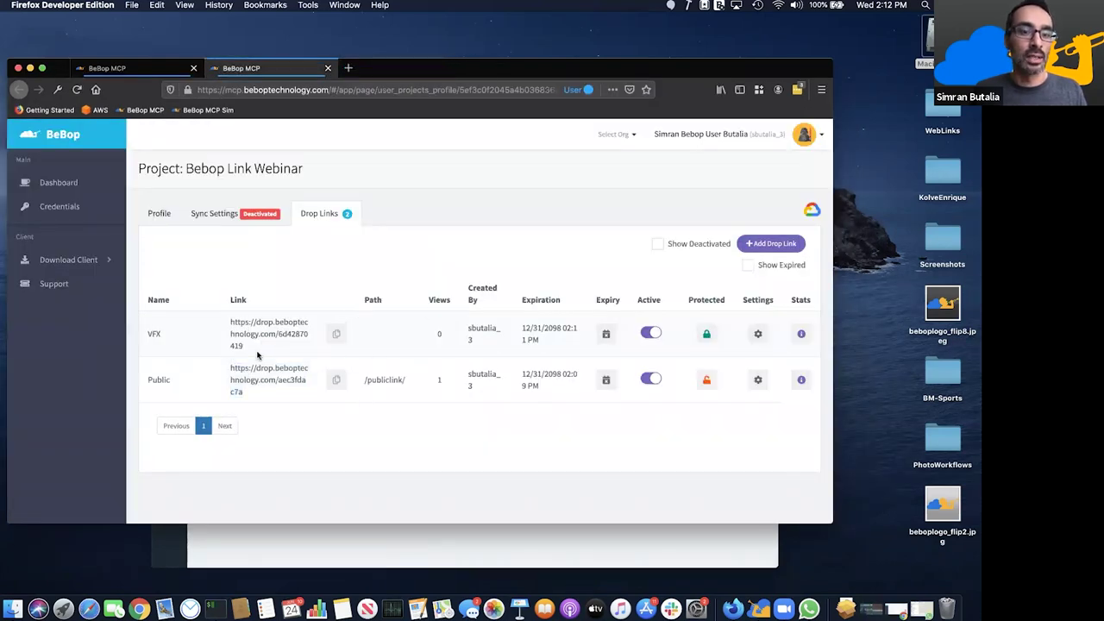
{"action": "left_click", "coordinate": [771, 244]}
{"action": "left_click", "coordinate": [411, 200]}
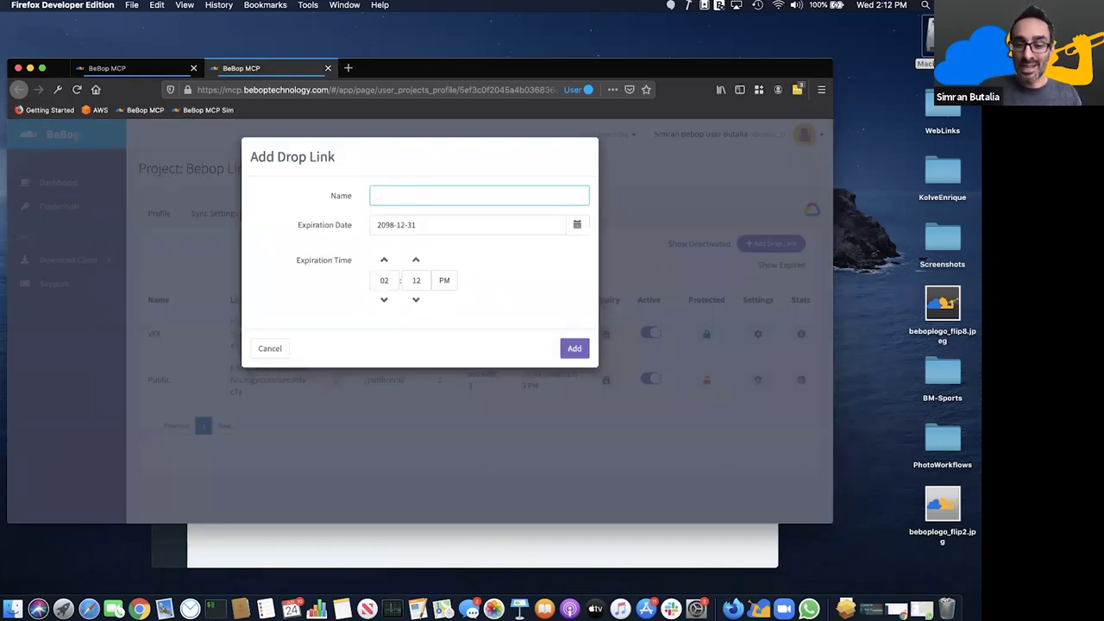
{"action": "type", "text": "Sounds"}
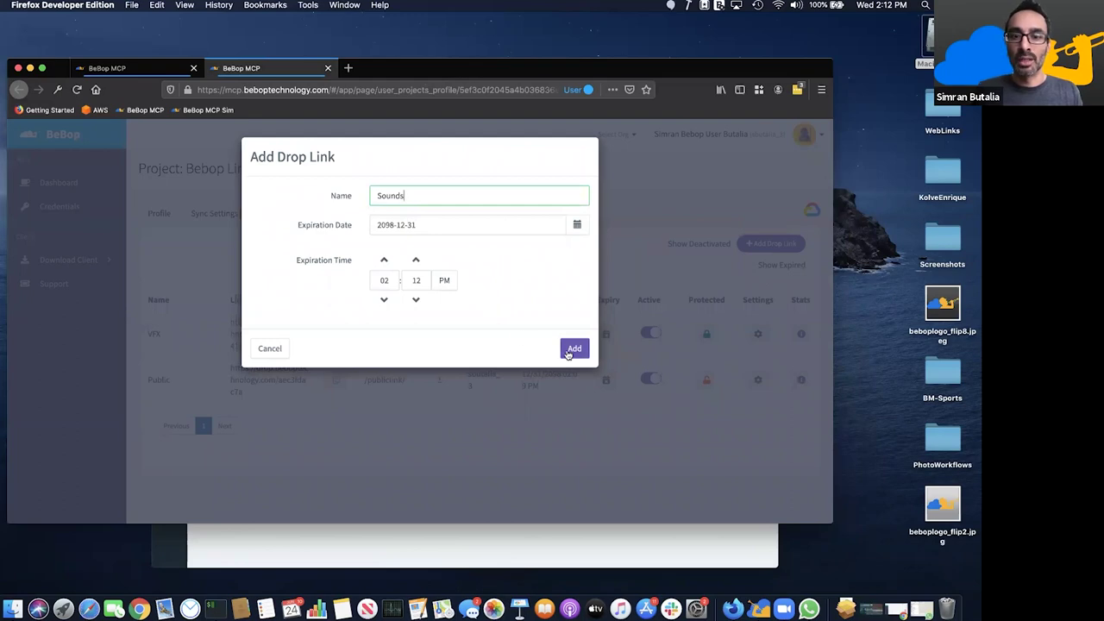
{"action": "left_click", "coordinate": [571, 349]}
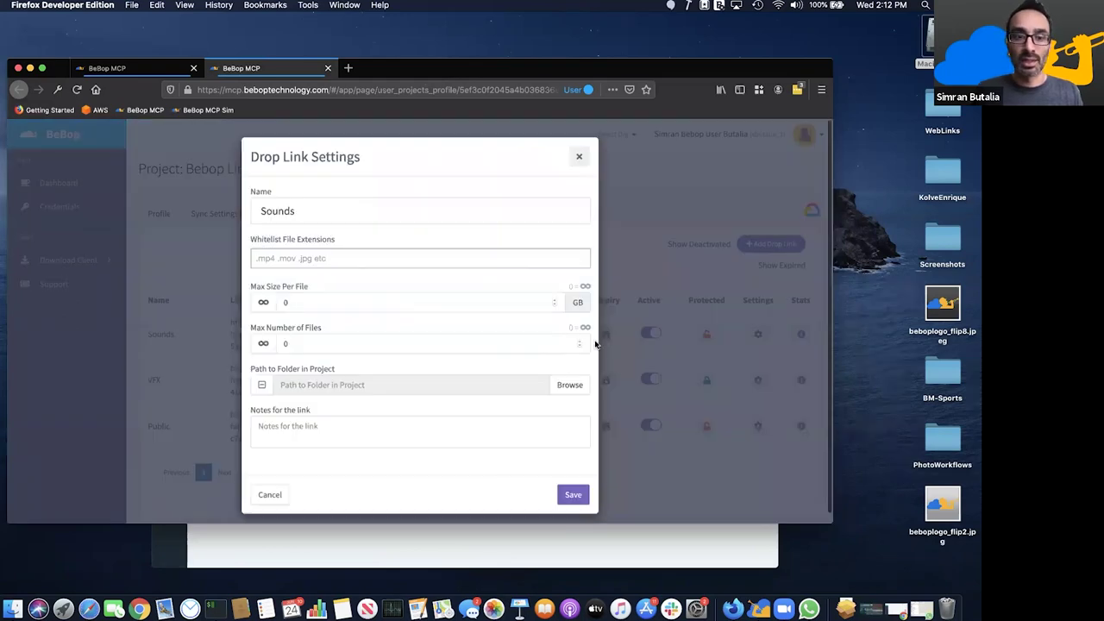
- Create a Sounds folder in the project and set it as the upload path
{"action": "left_click", "coordinate": [569, 385]}
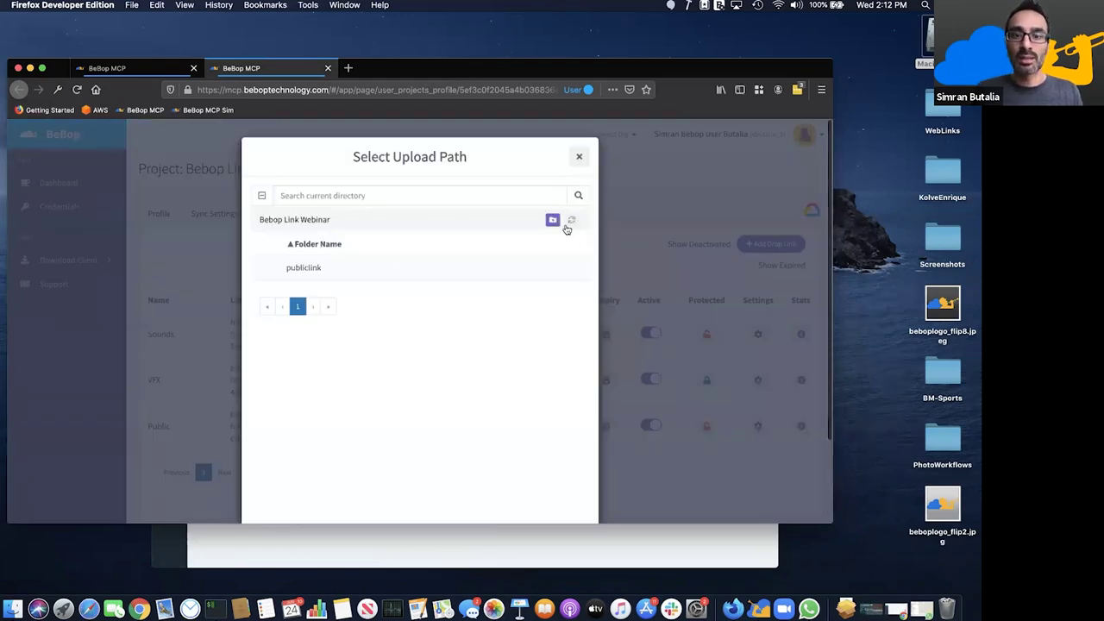
{"action": "left_click", "coordinate": [551, 221]}
{"action": "left_click", "coordinate": [396, 225]}
{"action": "type", "text": "S"}
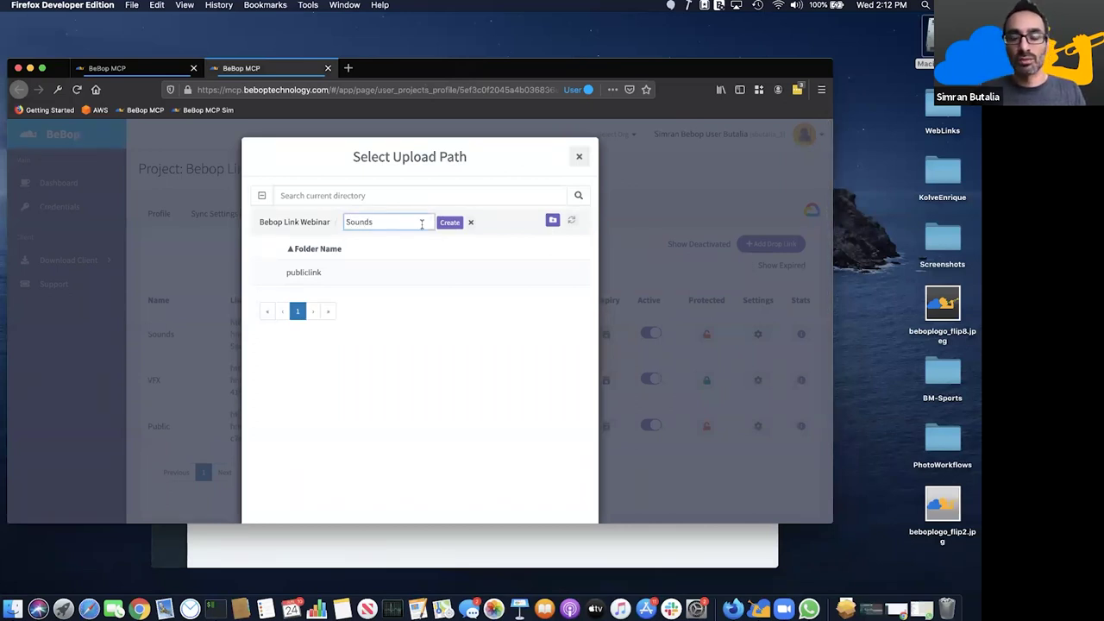
{"action": "type", "text": "ounds"}
{"action": "left_click", "coordinate": [449, 221]}
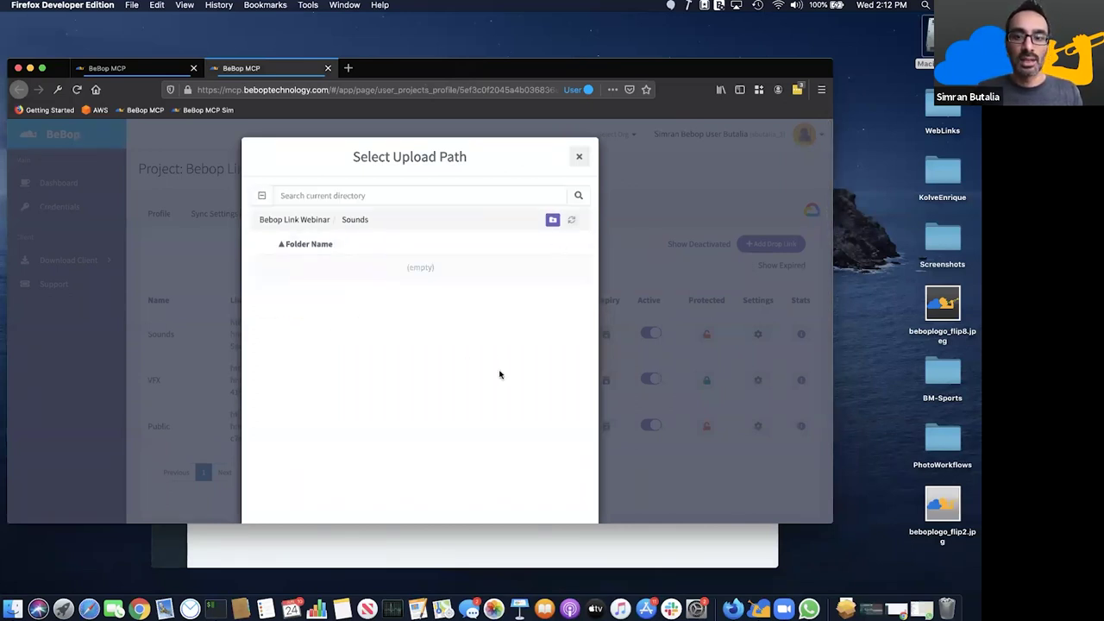
{"action": "scroll", "coordinate": [517, 383], "scroll_direction": "down", "scroll_amount": 3}
{"action": "left_click", "coordinate": [569, 486]}
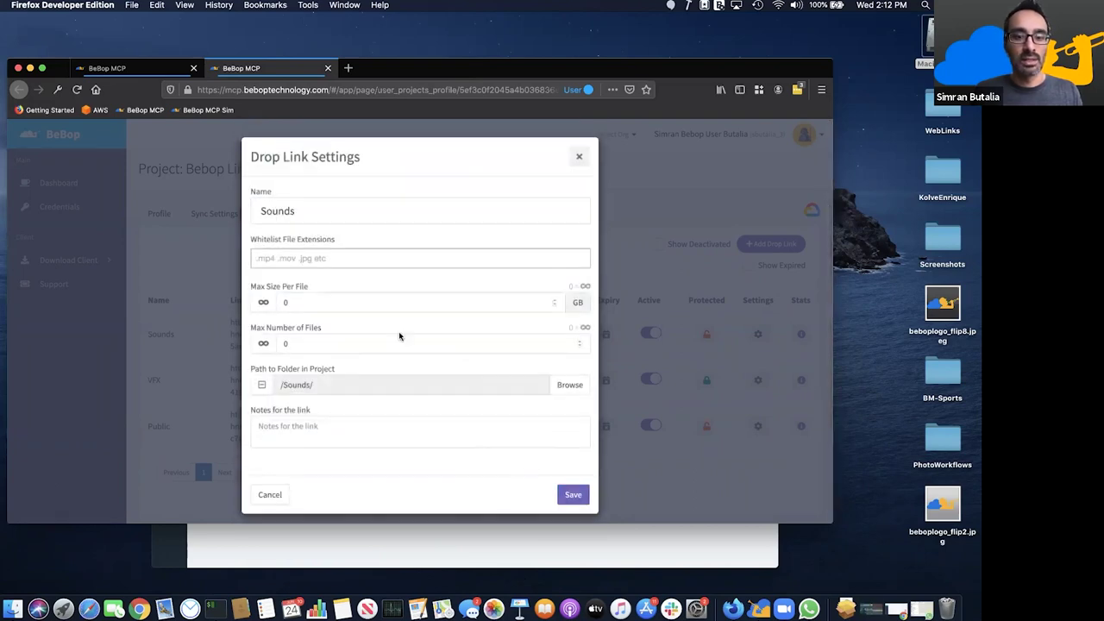
- Add the note 'Sounds' and save the Sounds link settings
{"action": "left_click", "coordinate": [331, 429]}
{"action": "type", "text": "Sounds please."}
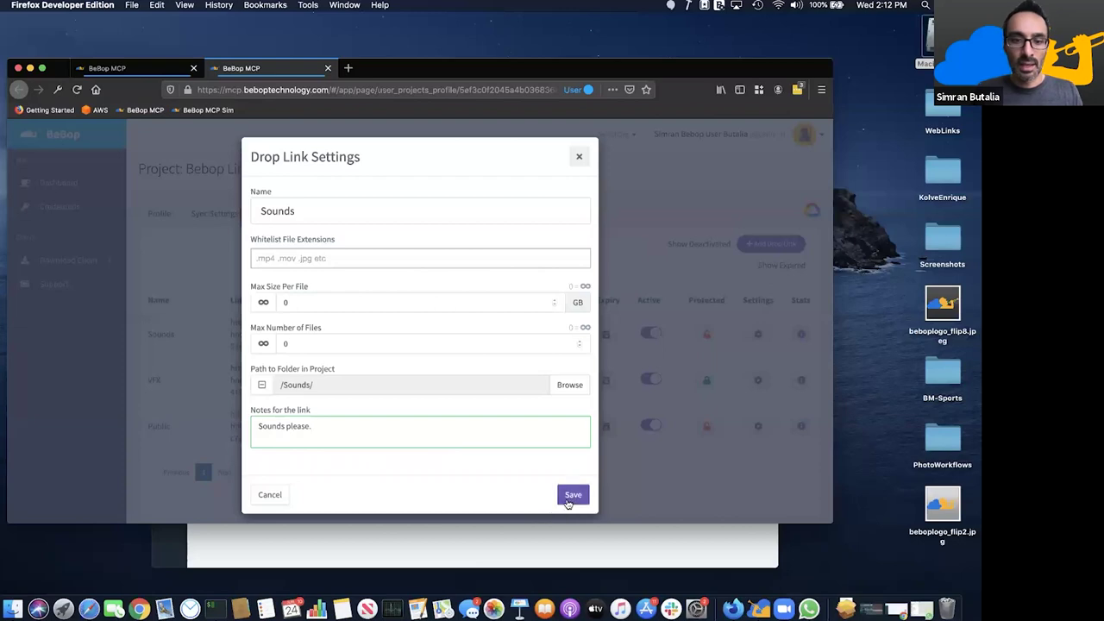
{"action": "left_click", "coordinate": [570, 495]}
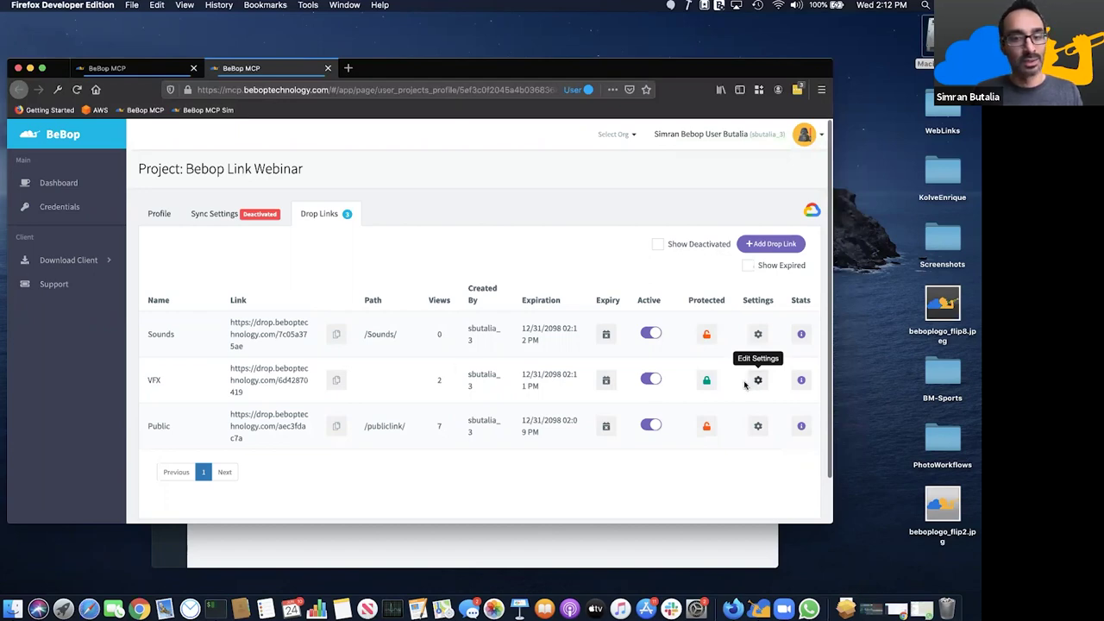
{"action": "left_click", "coordinate": [752, 382]}
- Create a VFX folder and set it as the VFX link's upload path
{"action": "left_click", "coordinate": [552, 384]}
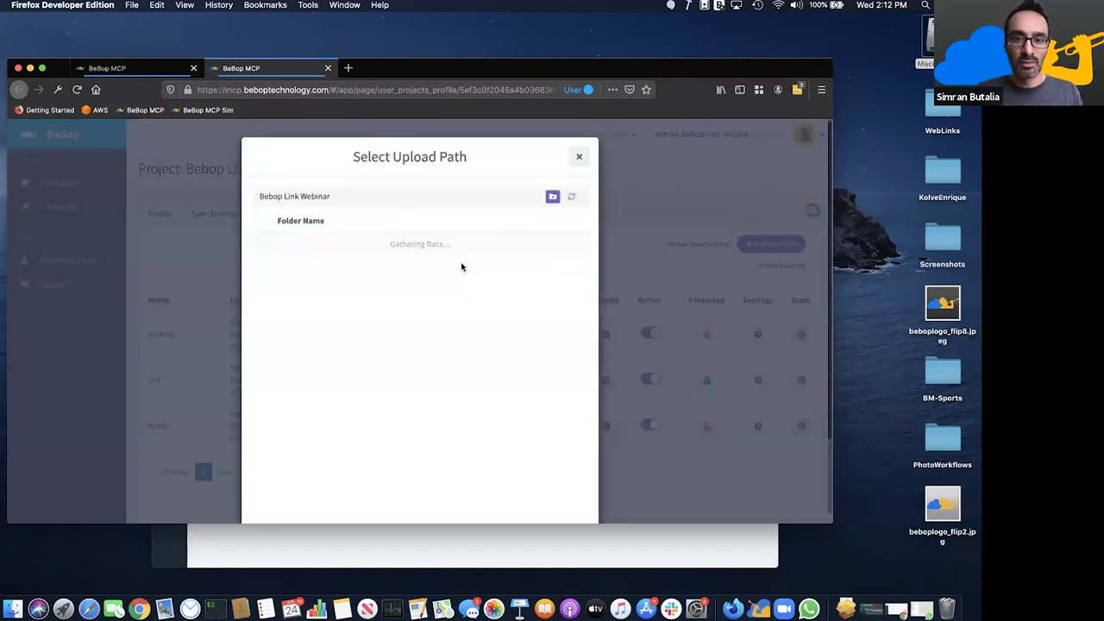
{"action": "left_click", "coordinate": [552, 220]}
{"action": "left_click", "coordinate": [365, 223]}
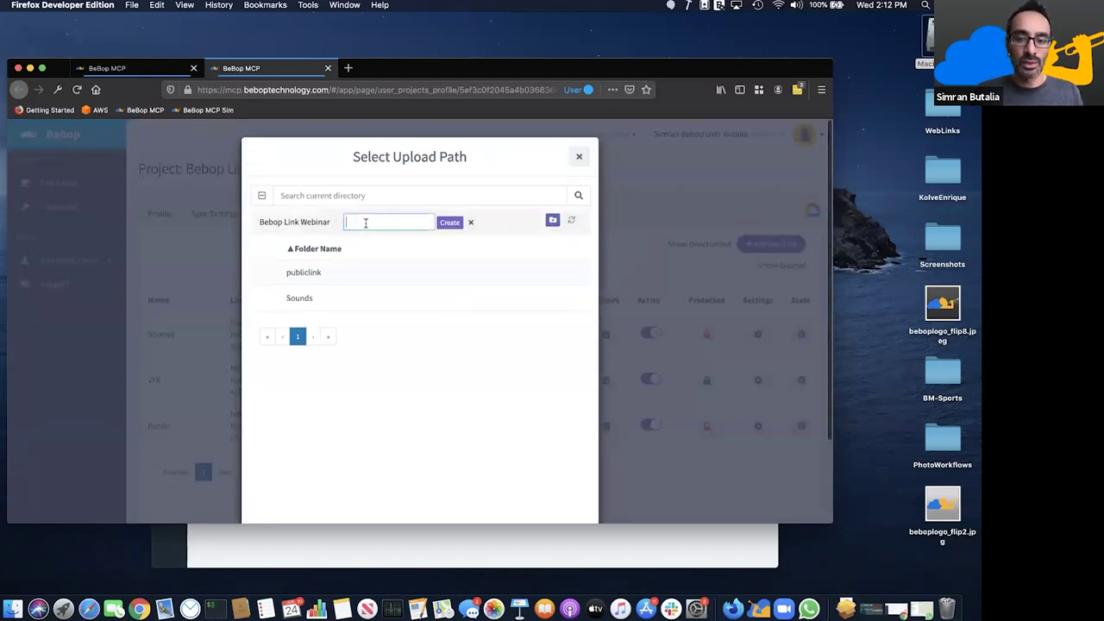
{"action": "type", "text": "VFX"}
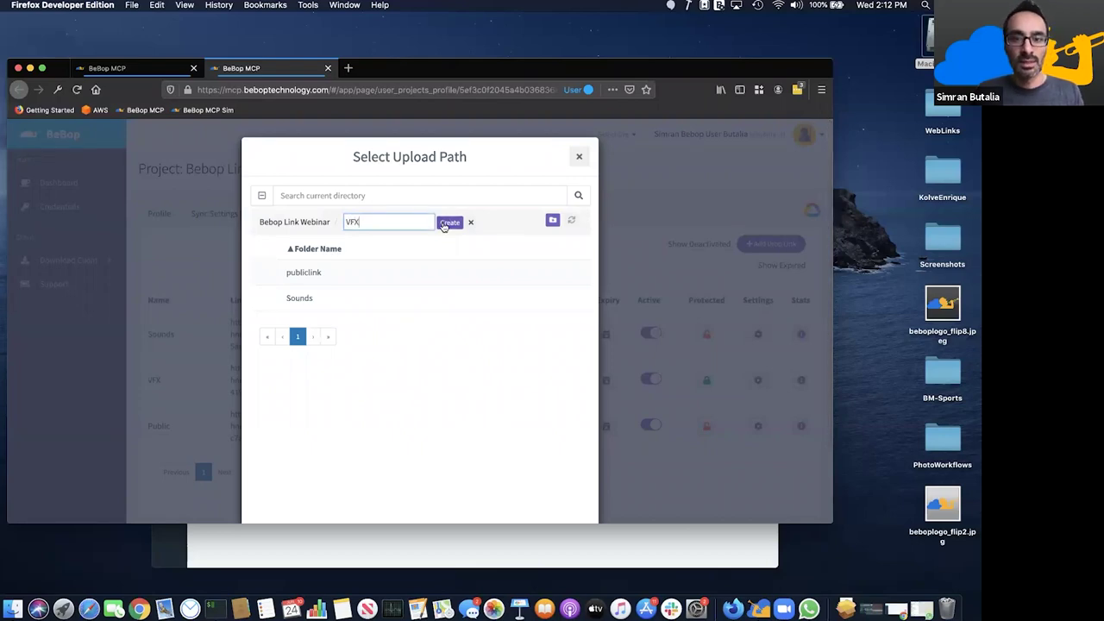
{"action": "left_click", "coordinate": [449, 222]}
{"action": "scroll", "coordinate": [533, 334], "scroll_direction": "down", "scroll_amount": 2}
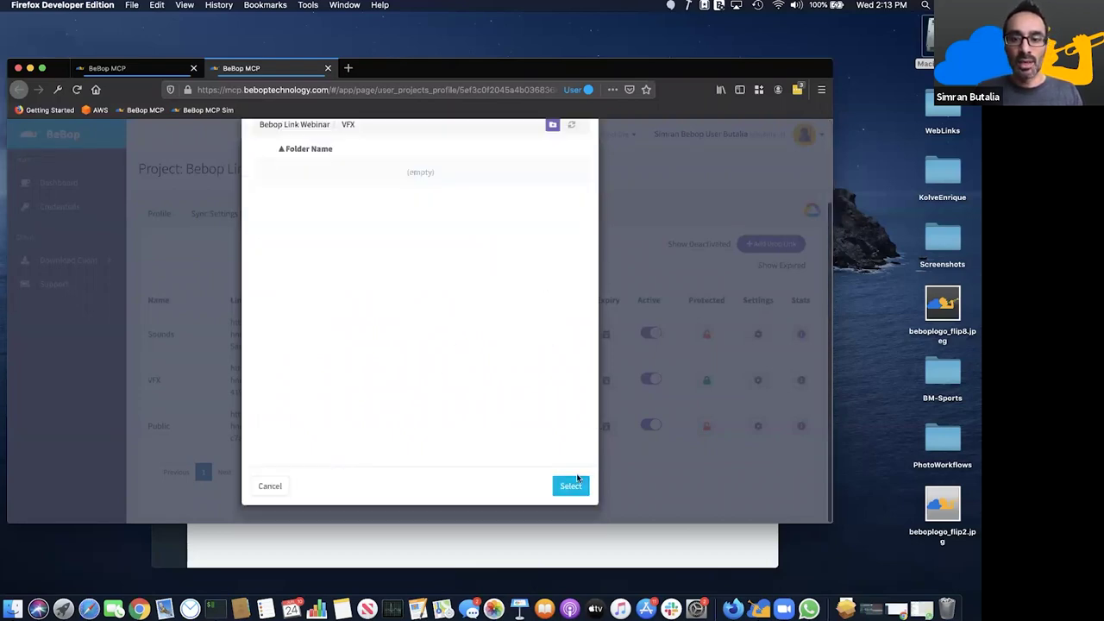
{"action": "left_click", "coordinate": [569, 487]}
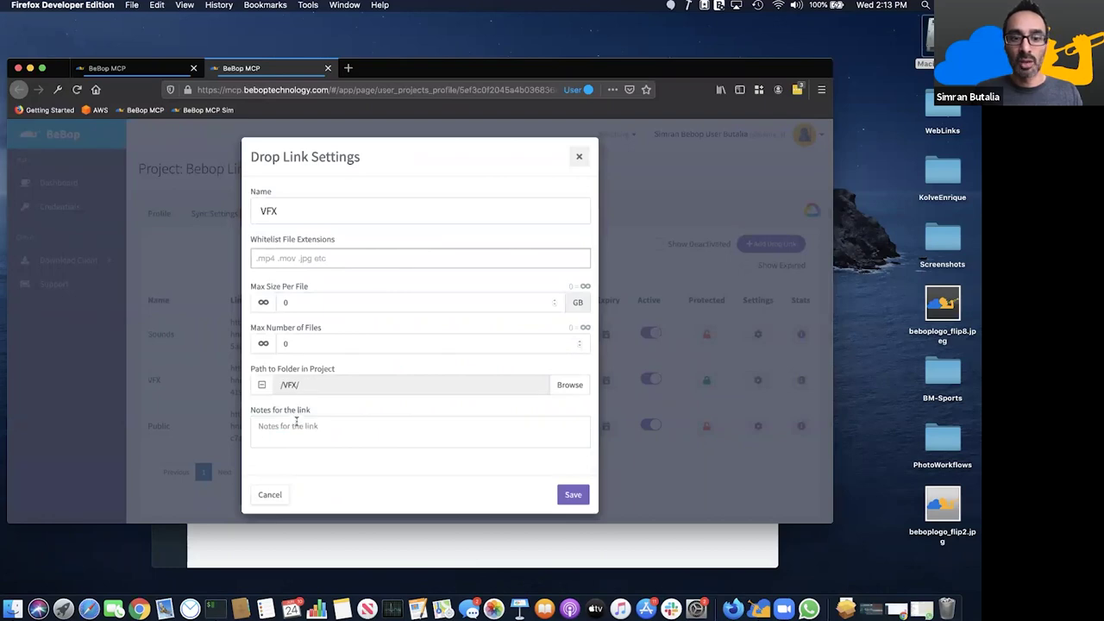
- Add the note 'VFX Shots only please' and save the VFX link
{"action": "left_click", "coordinate": [296, 423]}
{"action": "type", "text": "VFX Sh"}
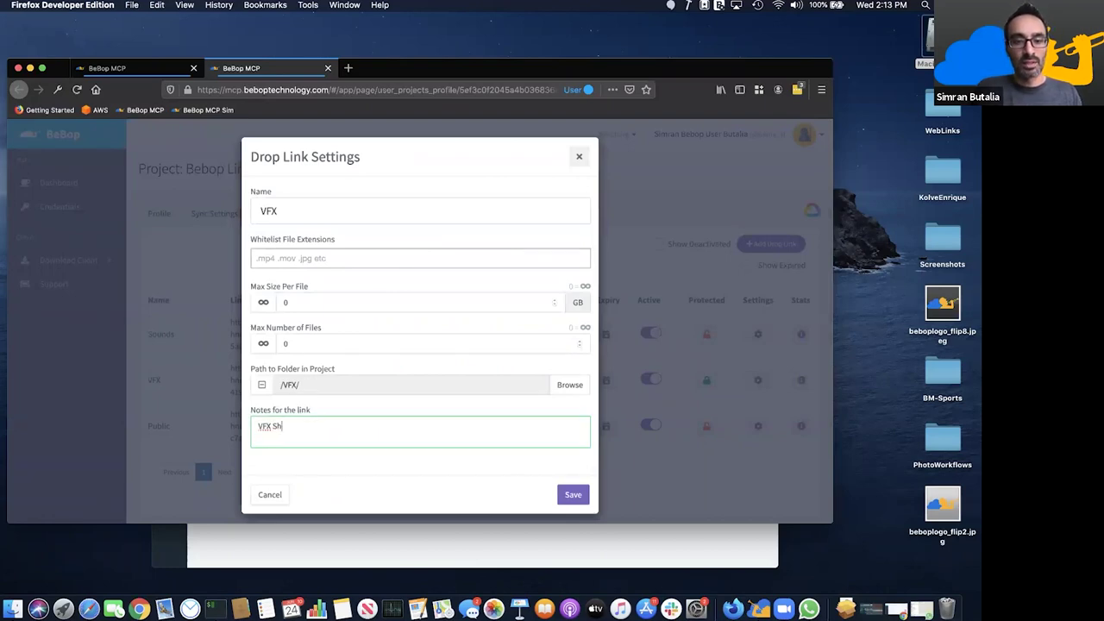
{"action": "type", "text": "ots only please."}
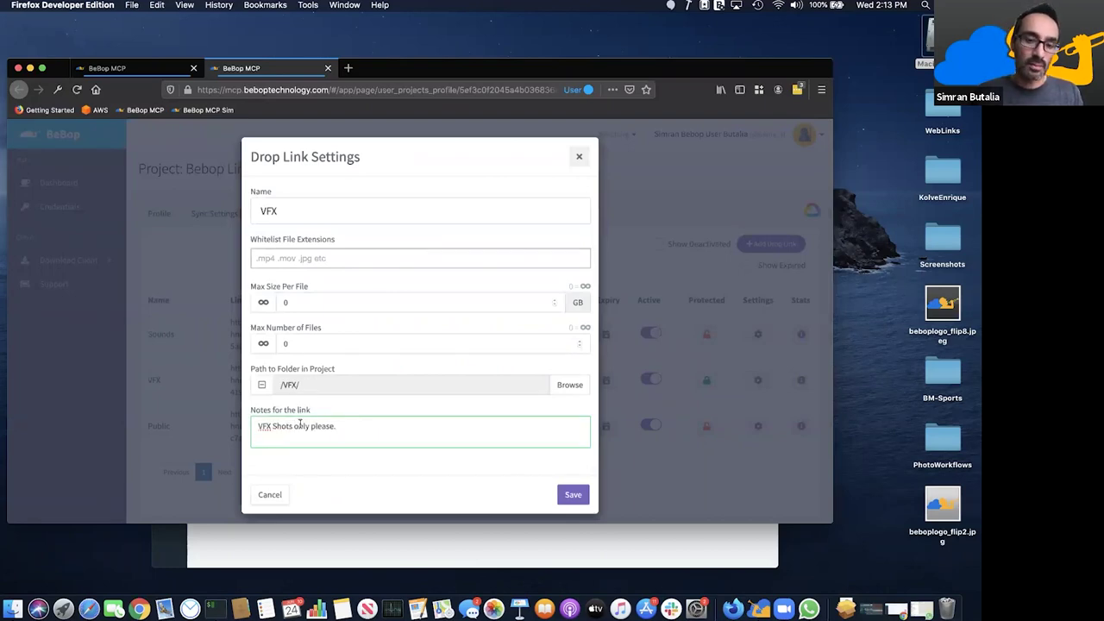
{"action": "left_click", "coordinate": [572, 496]}
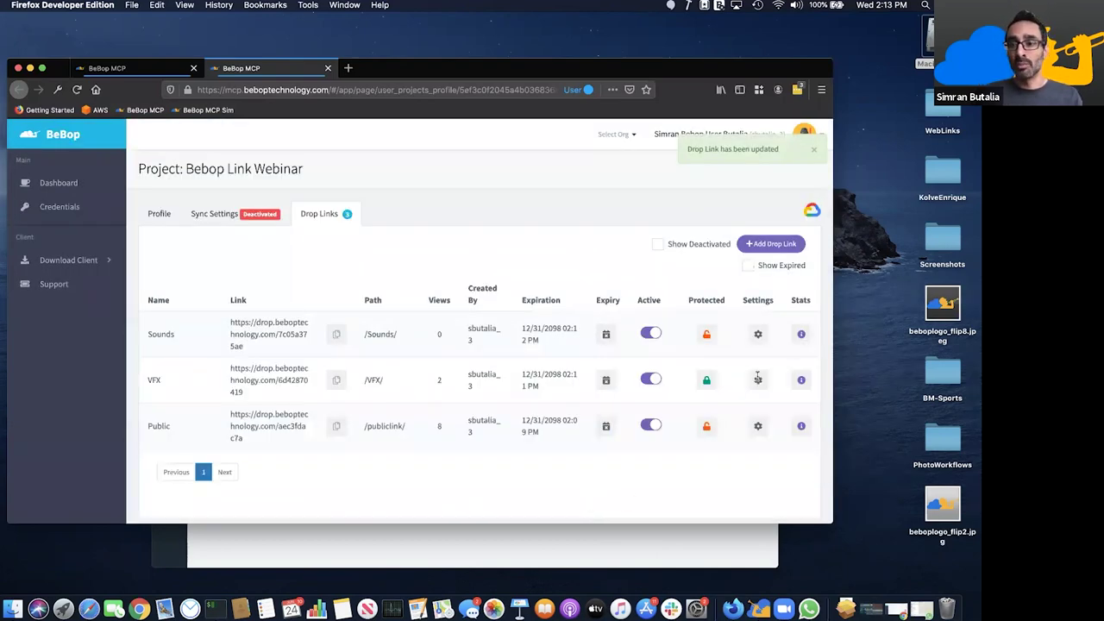
- Begin password-protecting the Sounds link, then cancel it
{"action": "left_click", "coordinate": [714, 336]}
{"action": "left_click", "coordinate": [467, 195]}
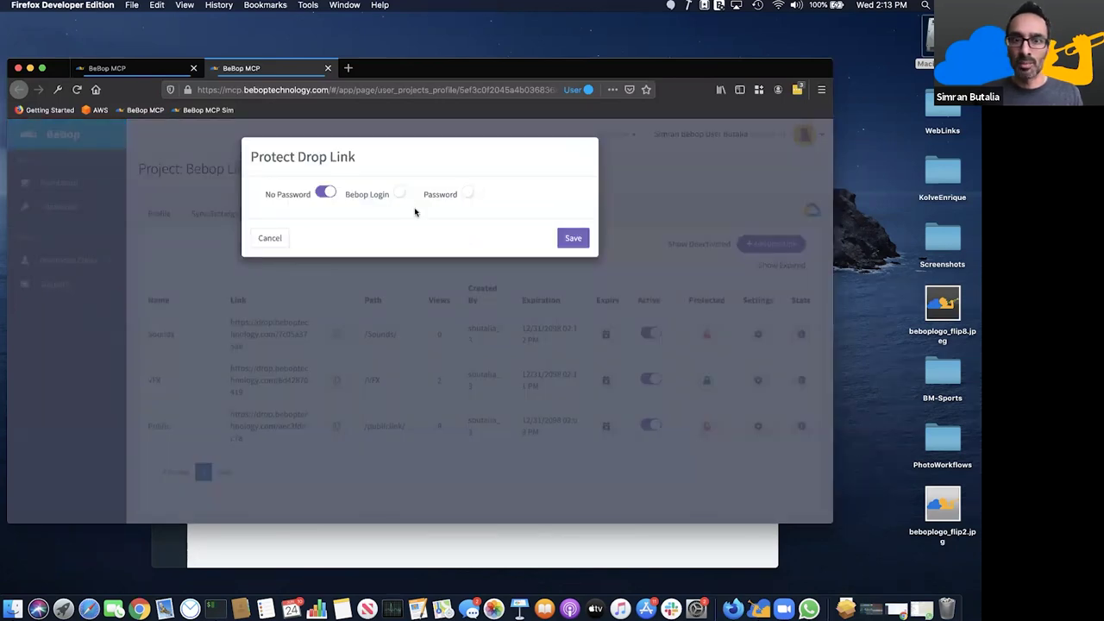
{"action": "type", "text": "•••"}
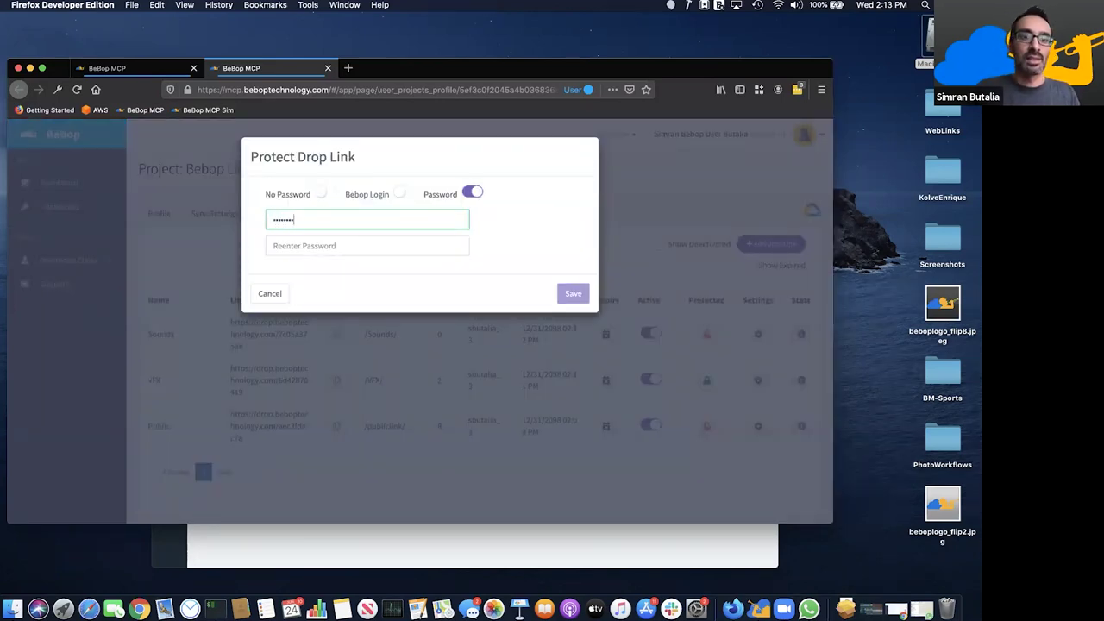
{"action": "left_click", "coordinate": [263, 294]}
- Test the Sounds link URL in a new tab, close it, and dismiss the password prompt
{"action": "triple_click", "coordinate": [224, 324]}
{"action": "key", "text": "super+c"}
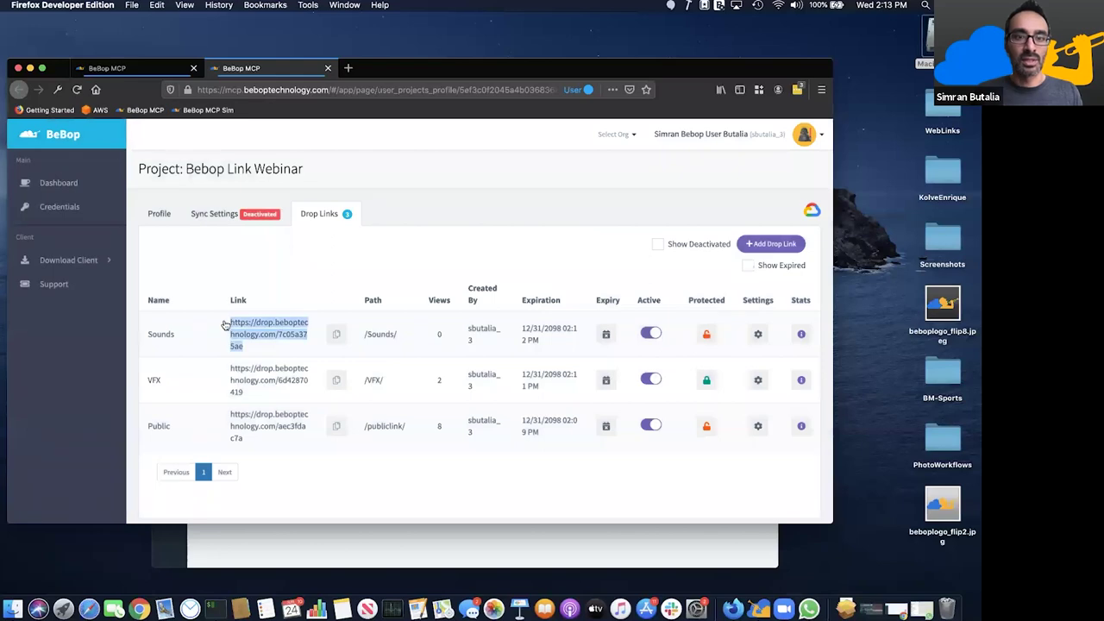
{"action": "left_click", "coordinate": [347, 68]}
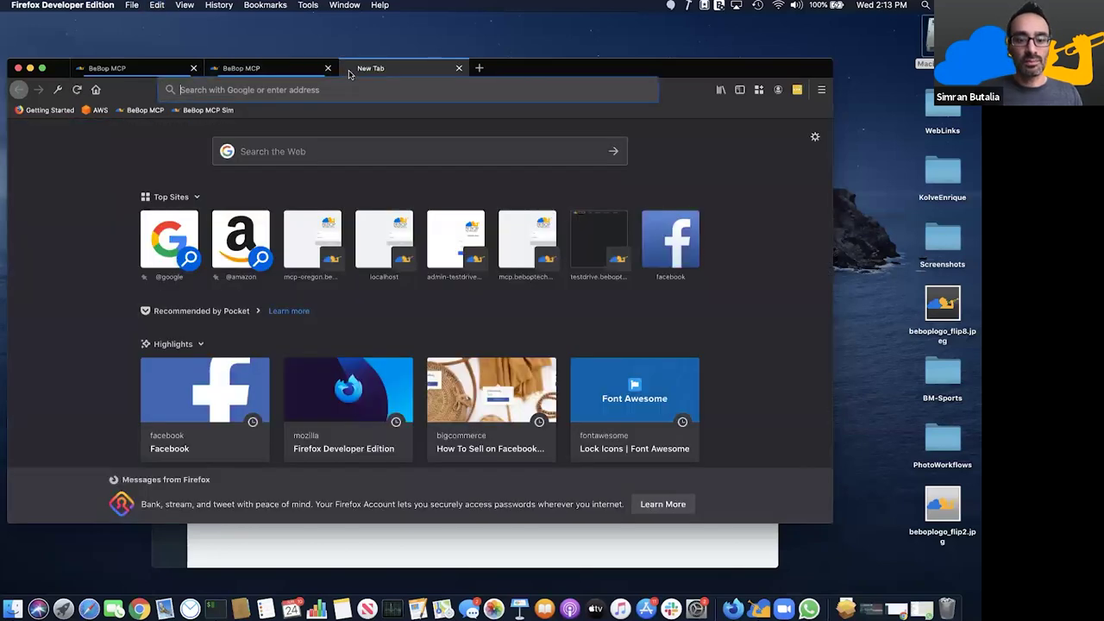
{"action": "key", "text": "super+v"}
{"action": "key", "text": "Return"}
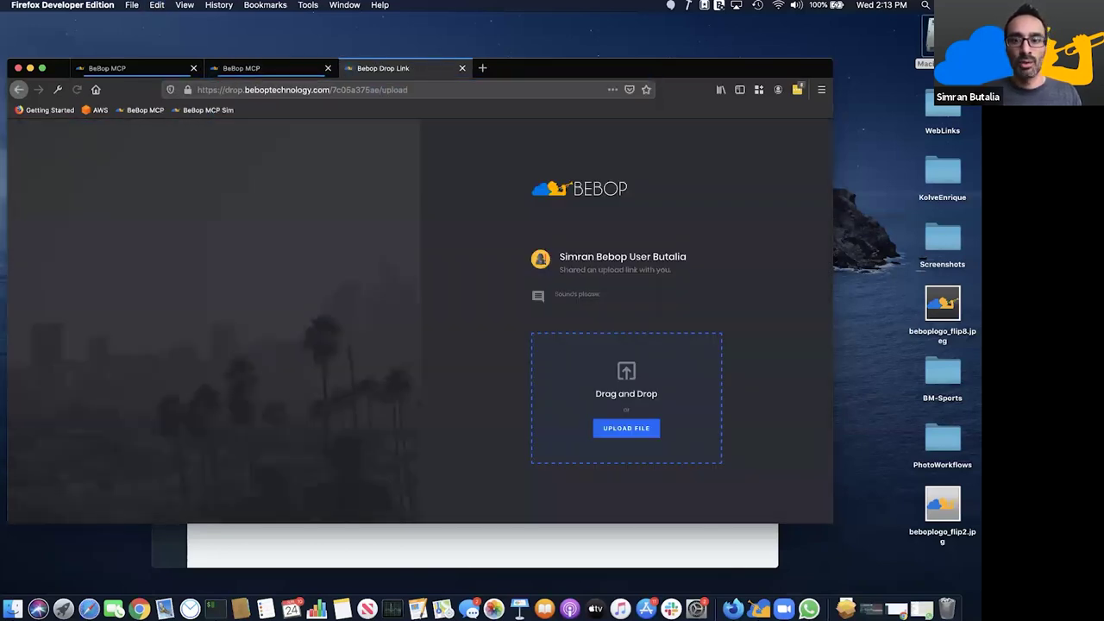
{"action": "key", "text": "super+w"}
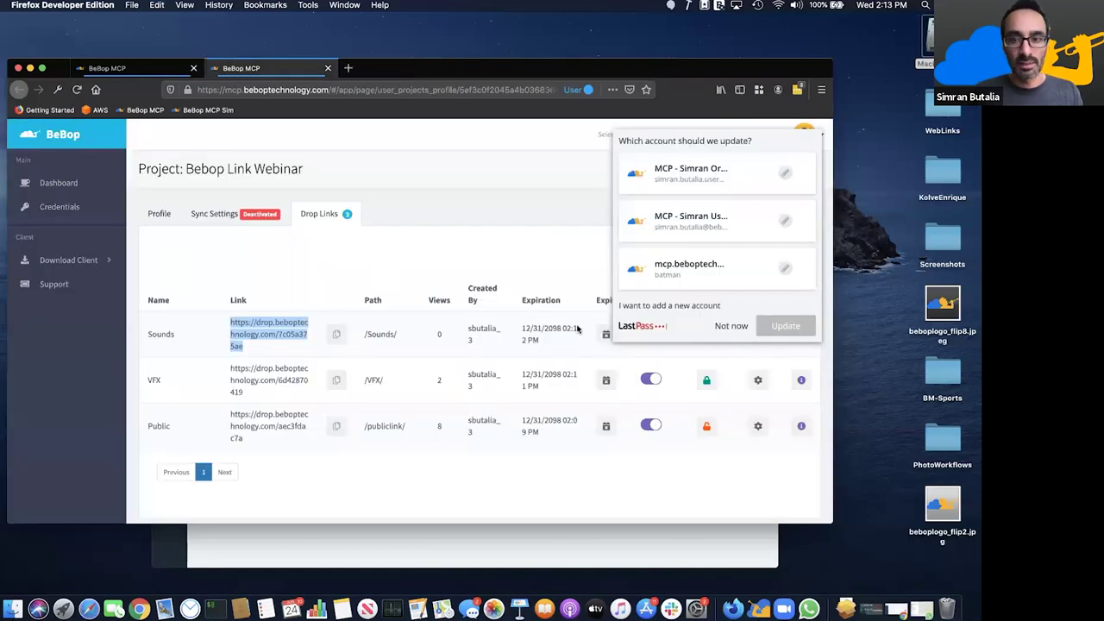
{"action": "left_click", "coordinate": [726, 324]}
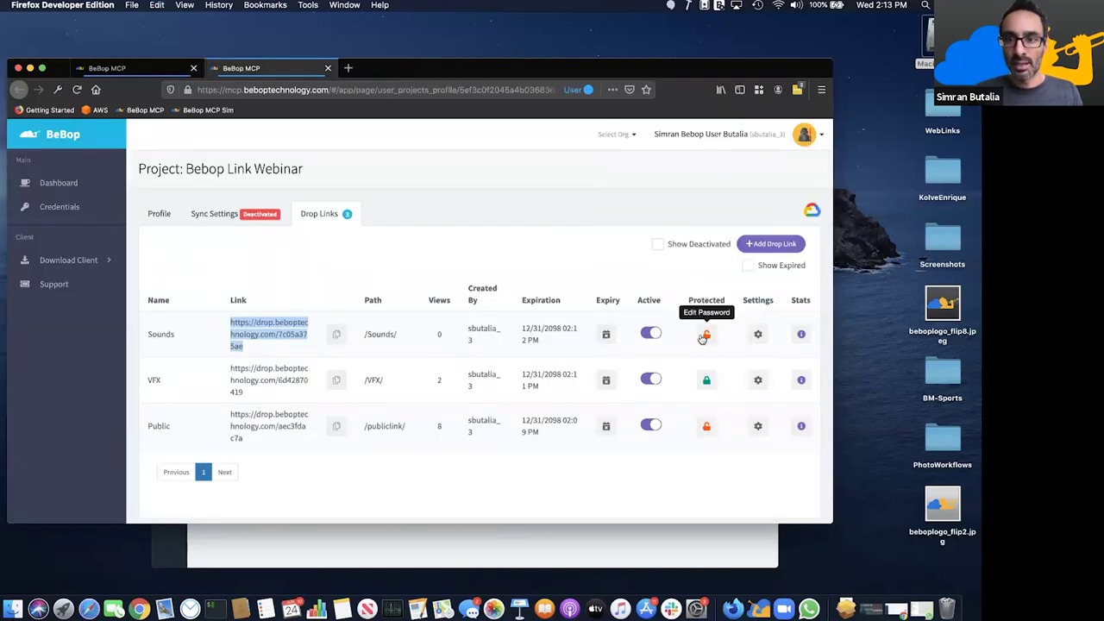
- Protect the Sounds link with a password and its confirmation, and save
{"action": "left_click", "coordinate": [706, 337]}
{"action": "left_click", "coordinate": [466, 193]}
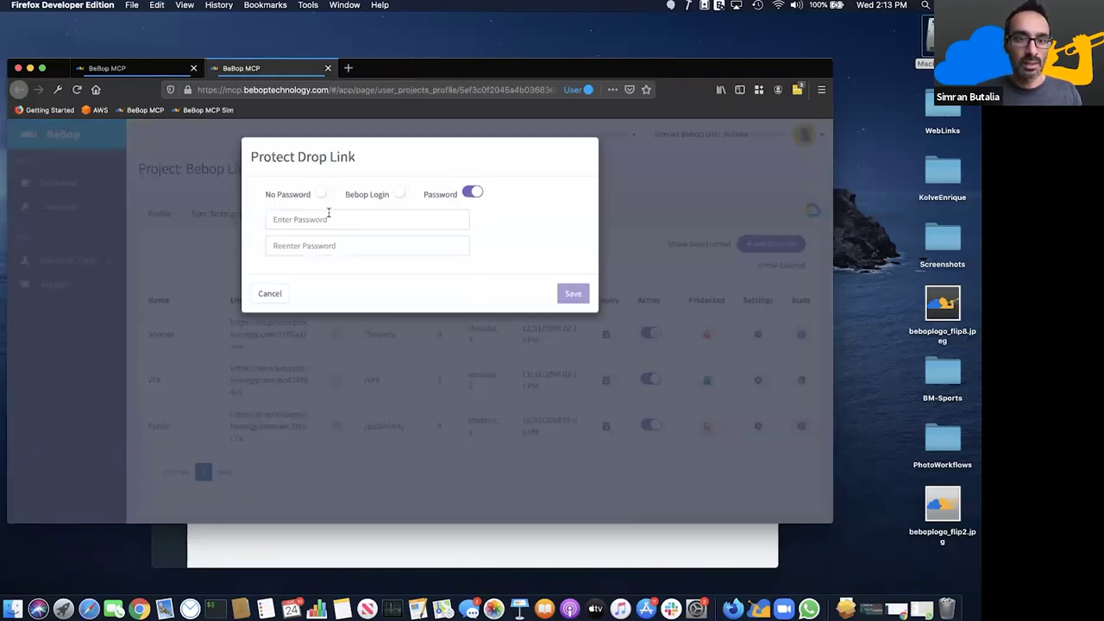
{"action": "left_click", "coordinate": [329, 214]}
{"action": "type", "text": "•"}
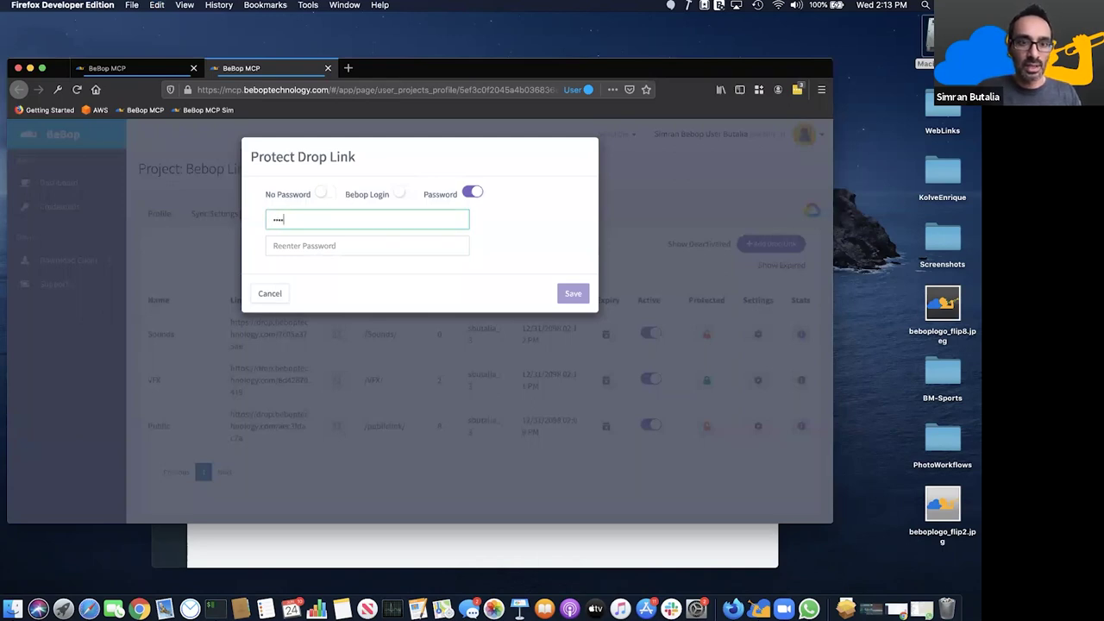
{"action": "type", "text": "•••••"}
{"action": "left_click", "coordinate": [367, 245]}
{"action": "type", "text": "••••••"}
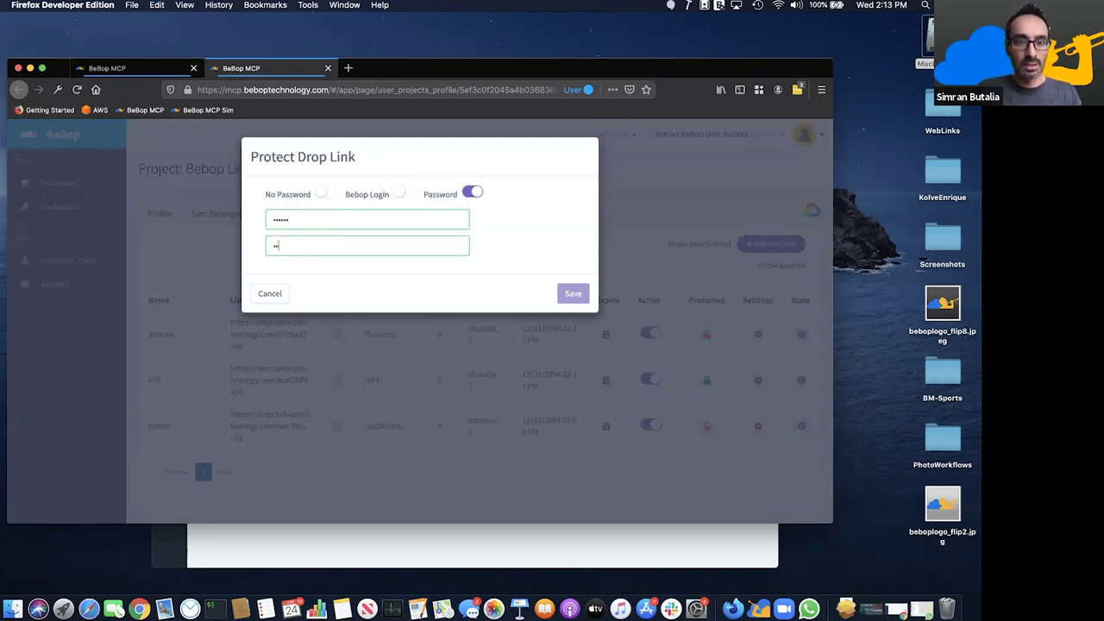
{"action": "left_click", "coordinate": [571, 293]}
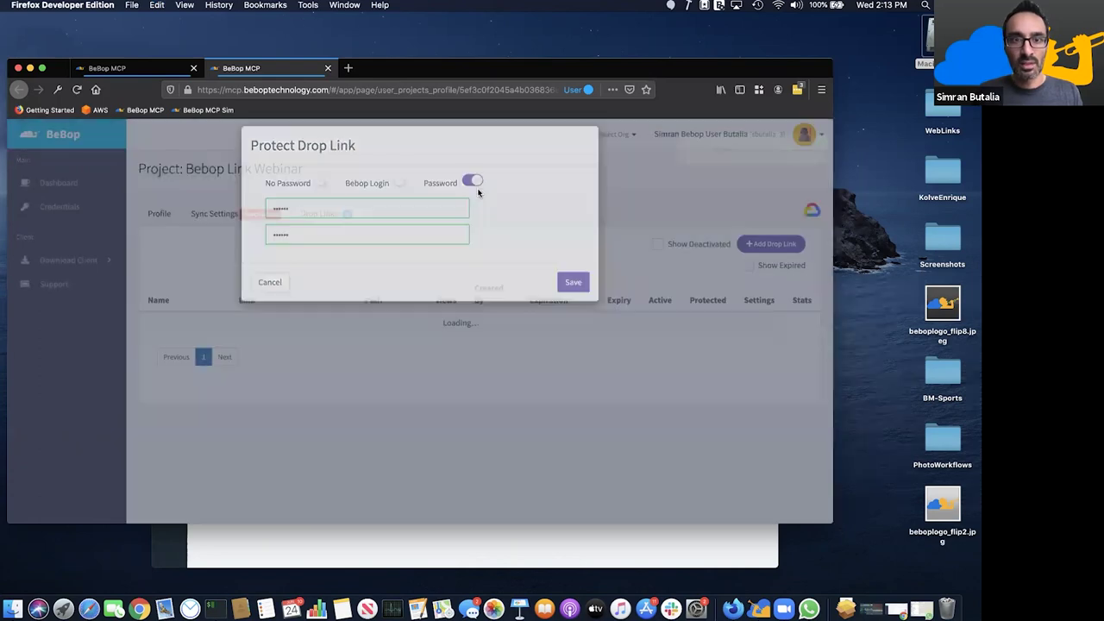
{"action": "left_click", "coordinate": [345, 68]}
- Load the Sounds link, unlock it with the password, then return to the drop links list
{"action": "key", "text": "super+v"}
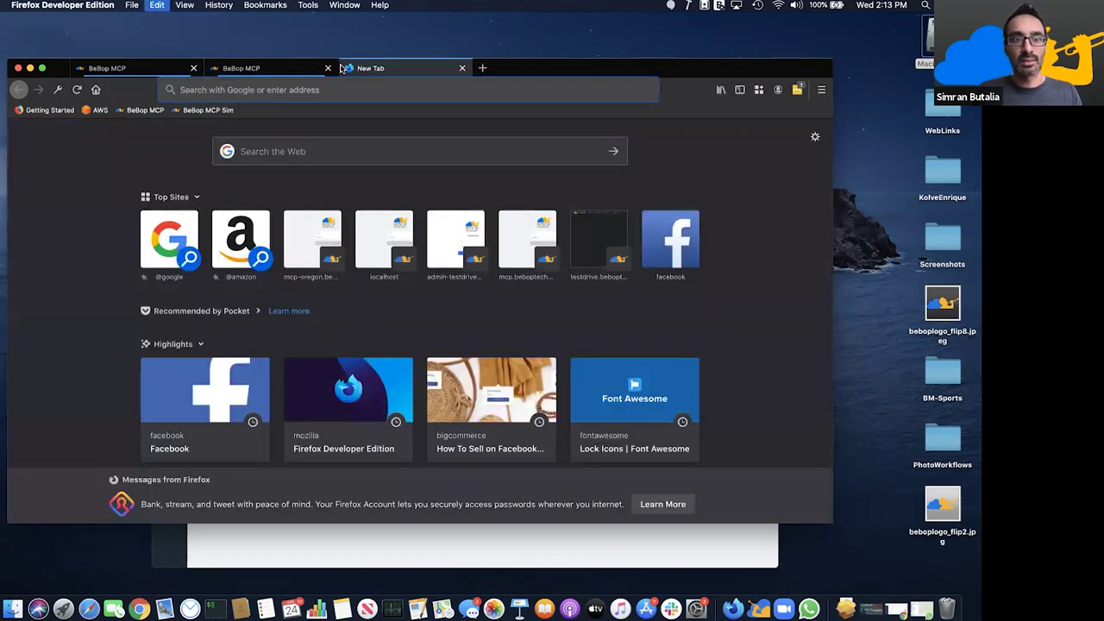
{"action": "key", "text": "Return"}
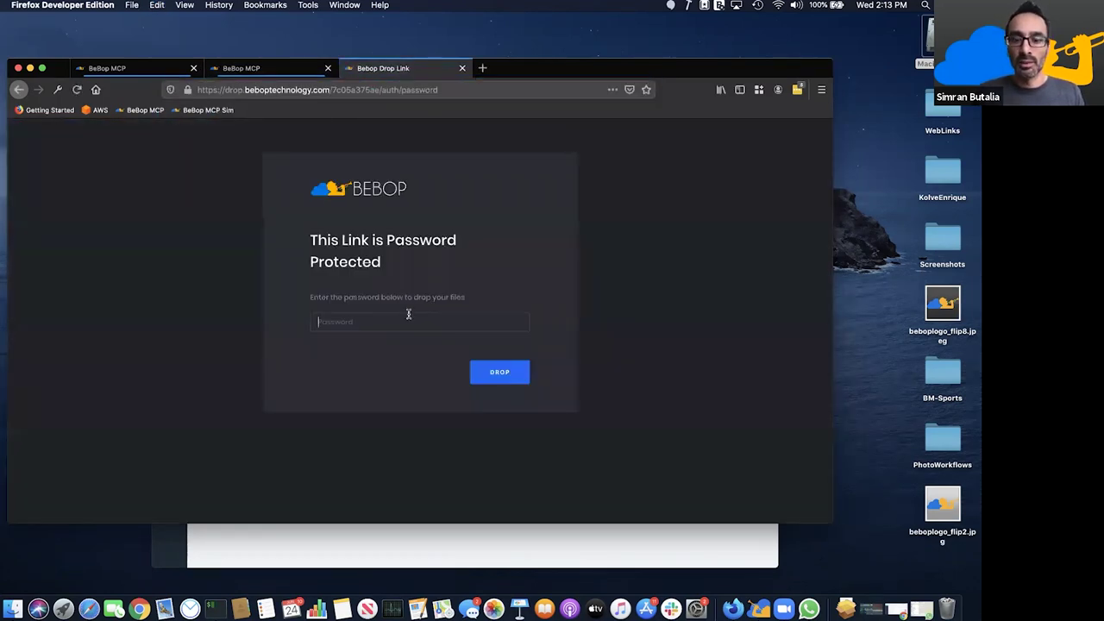
{"action": "left_click", "coordinate": [318, 322]}
{"action": "type", "text": "•••••"}
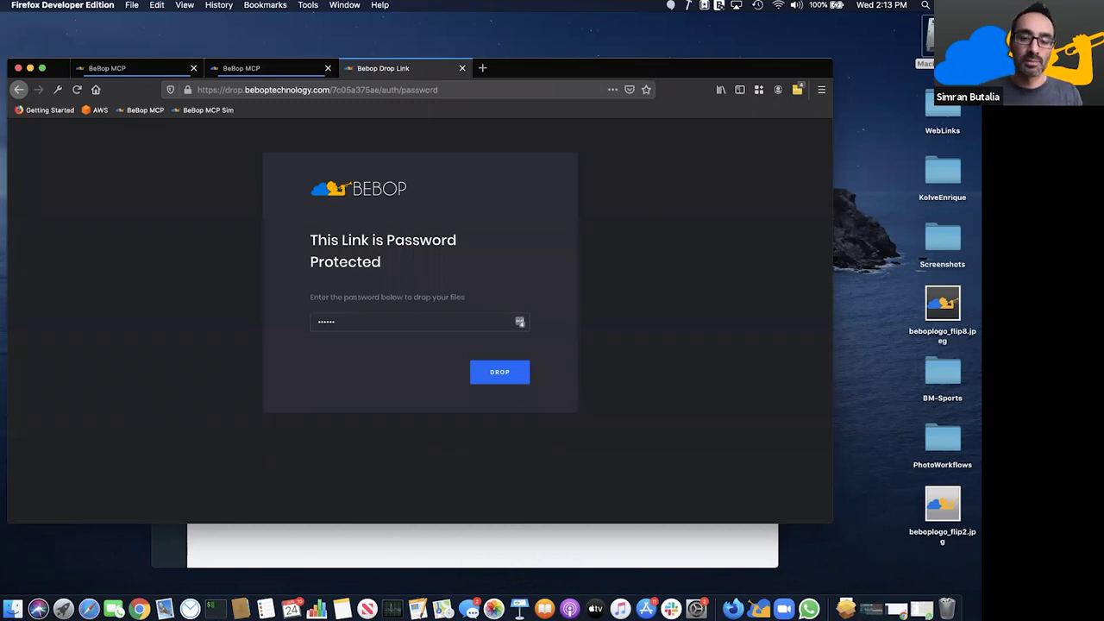
{"action": "left_click", "coordinate": [503, 376]}
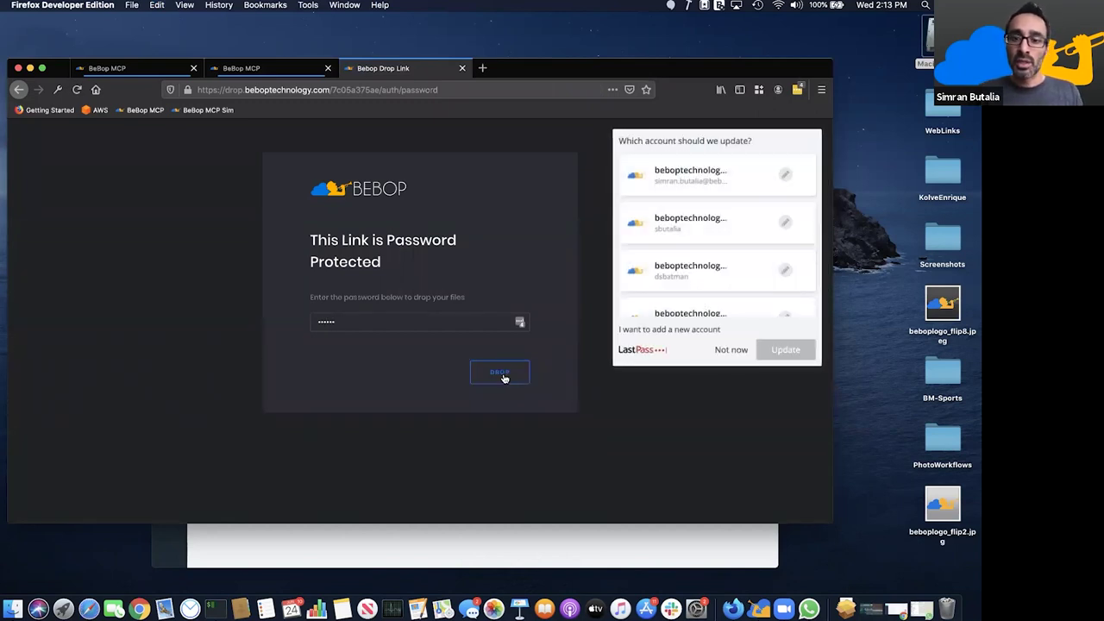
{"action": "left_click", "coordinate": [732, 349]}
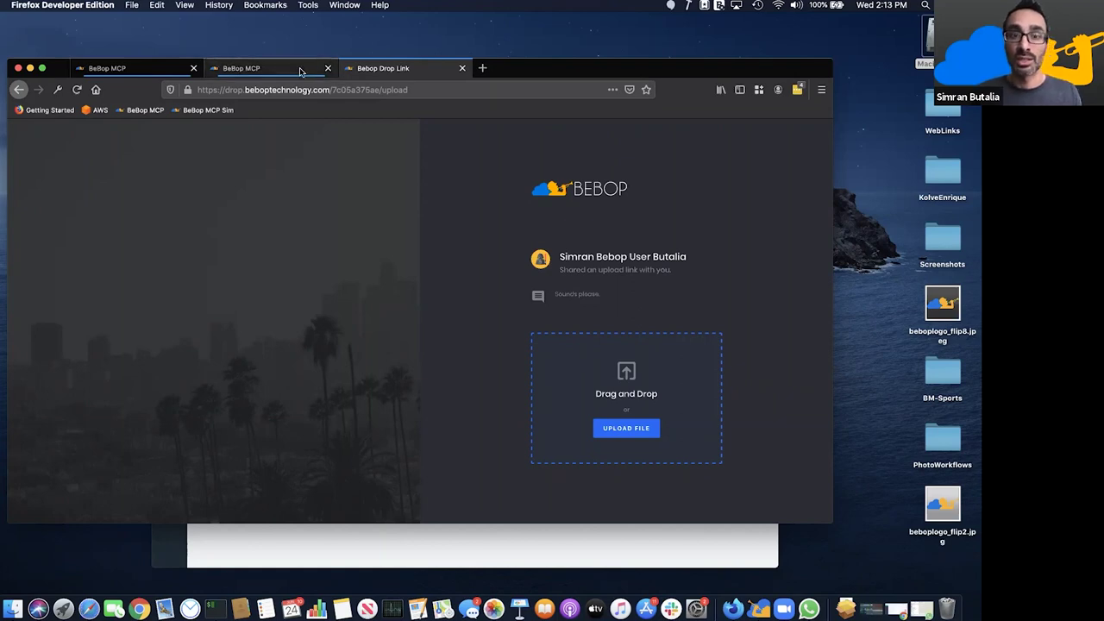
{"action": "left_click", "coordinate": [300, 71]}
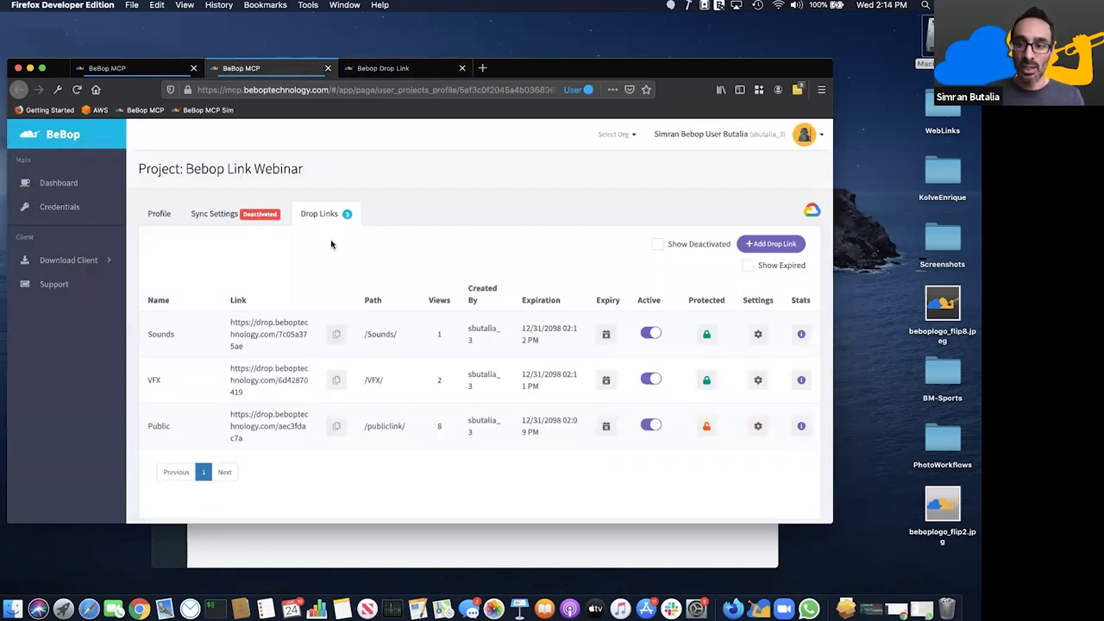
- Launch a session on the ws-usw-sls-v-3 workstation and refresh Projects to list Bebop Link Webinar
{"action": "left_click", "coordinate": [757, 608]}
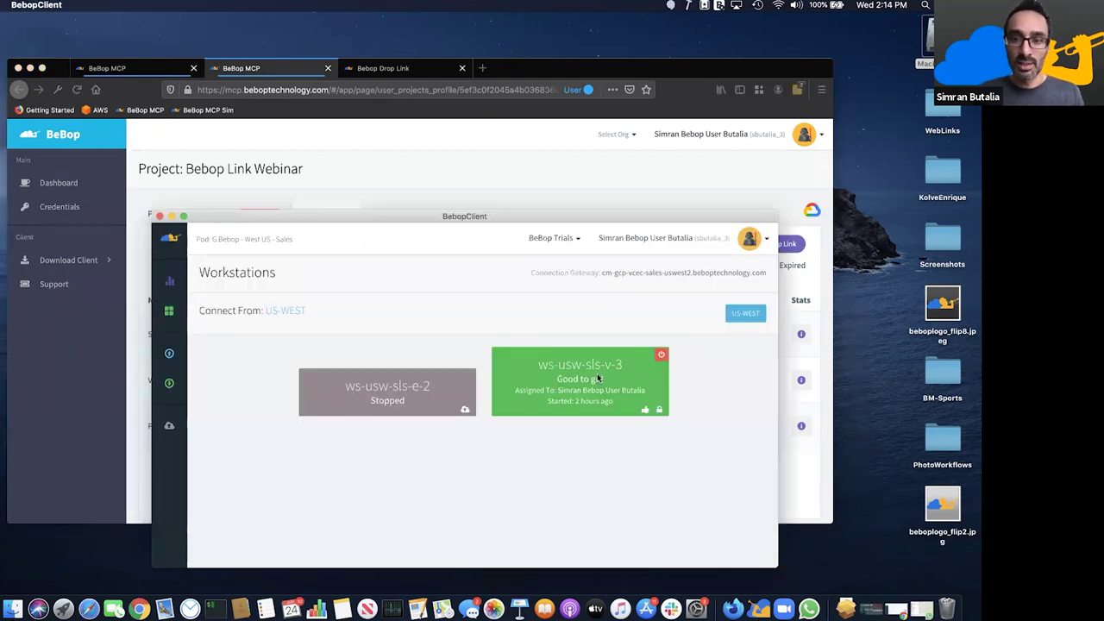
{"action": "left_click", "coordinate": [597, 372]}
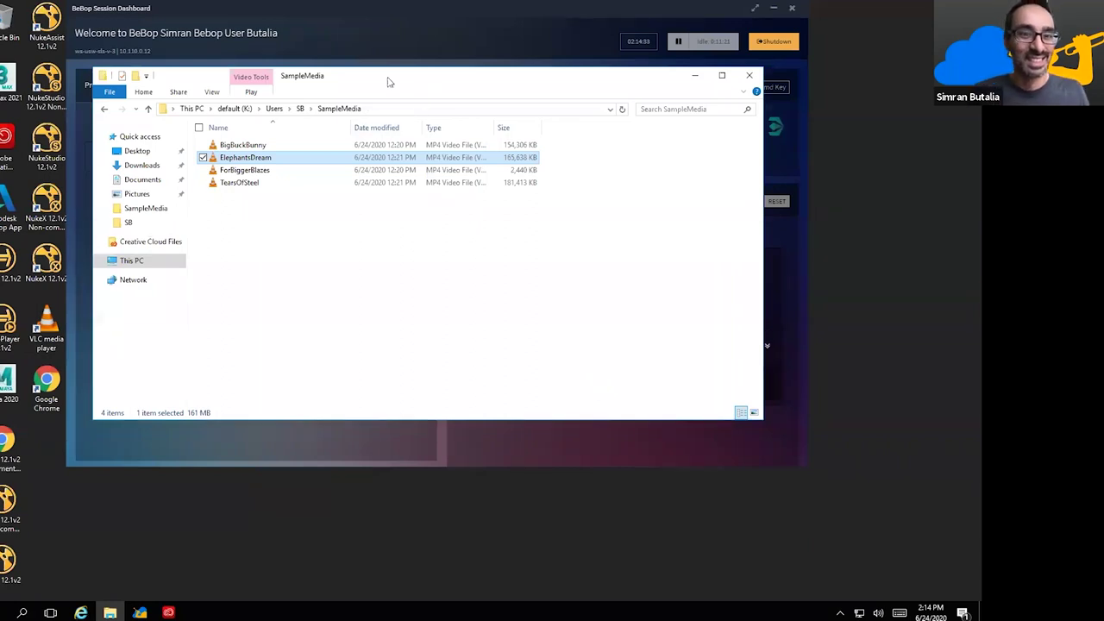
{"action": "left_click_drag", "start_coordinate": [176, 76], "coordinate": [195, 160]}
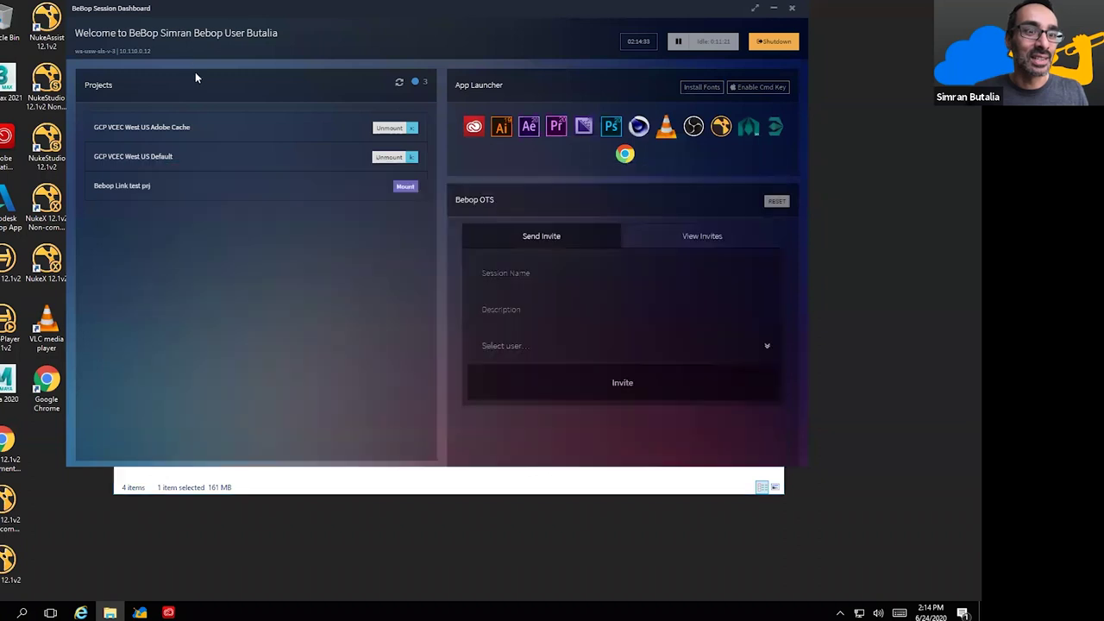
{"action": "left_click", "coordinate": [401, 92]}
{"action": "left_click", "coordinate": [405, 187]}
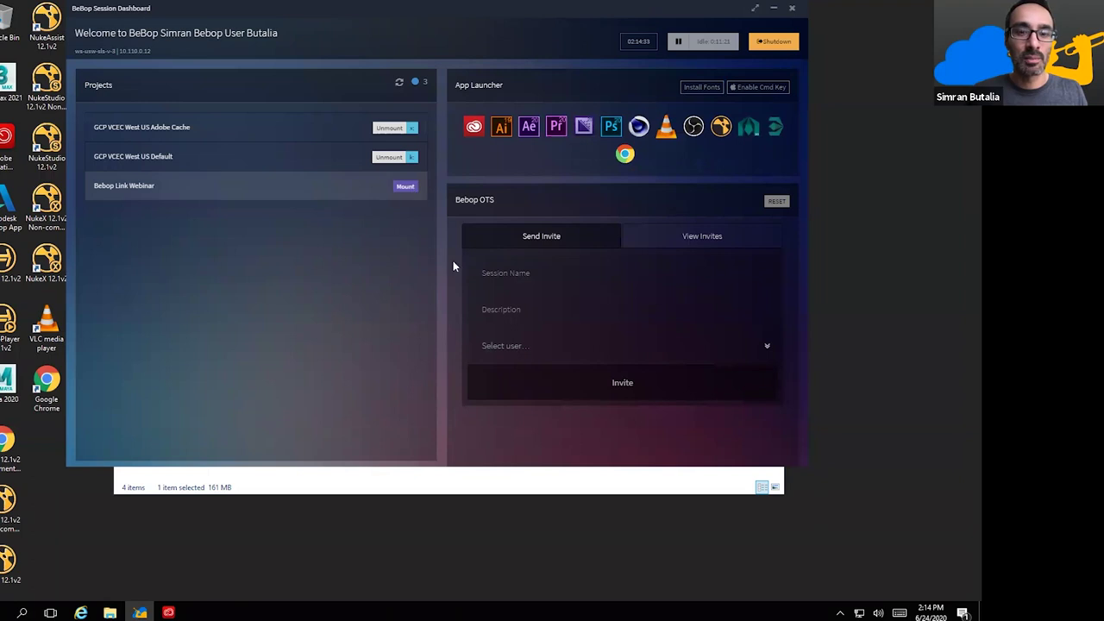
- Open the publiclink folder on beboplinkweb (W:) and move its window down and right
{"action": "left_click", "coordinate": [274, 257]}
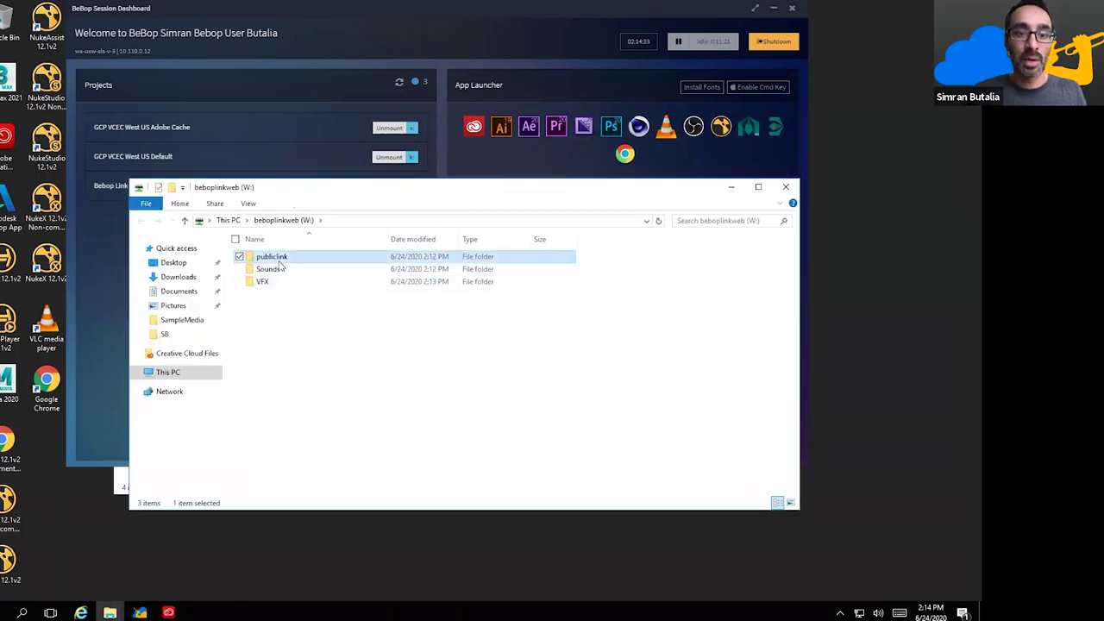
{"action": "double_click", "coordinate": [279, 260]}
{"action": "left_click_drag", "start_coordinate": [328, 372], "coordinate": [279, 248]}
{"action": "left_click", "coordinate": [353, 423]}
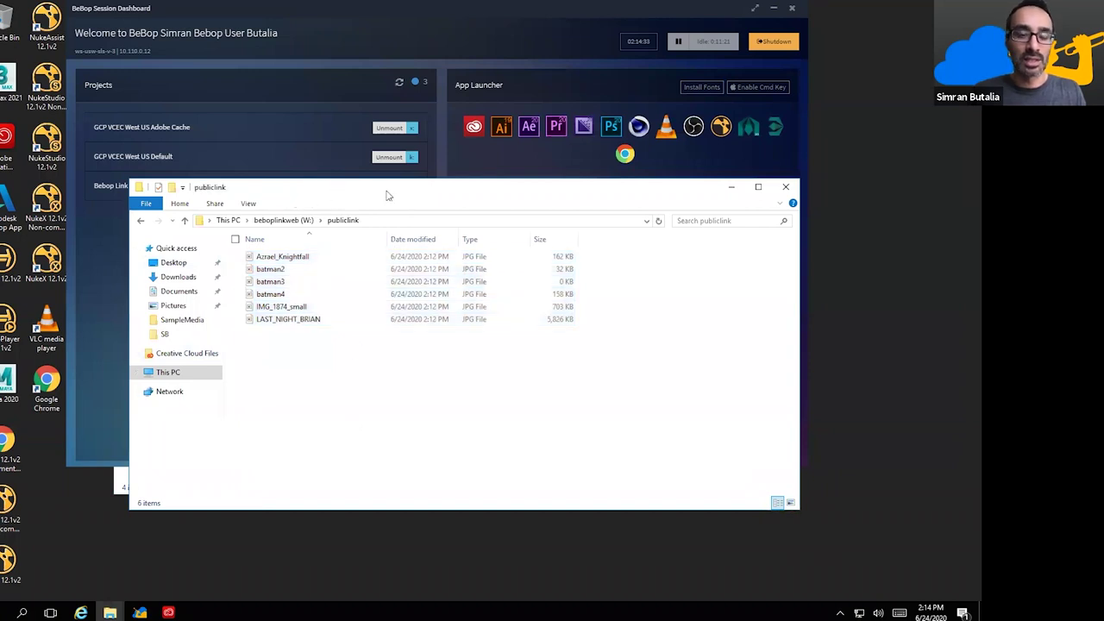
{"action": "left_click_drag", "start_coordinate": [387, 195], "coordinate": [466, 246]}
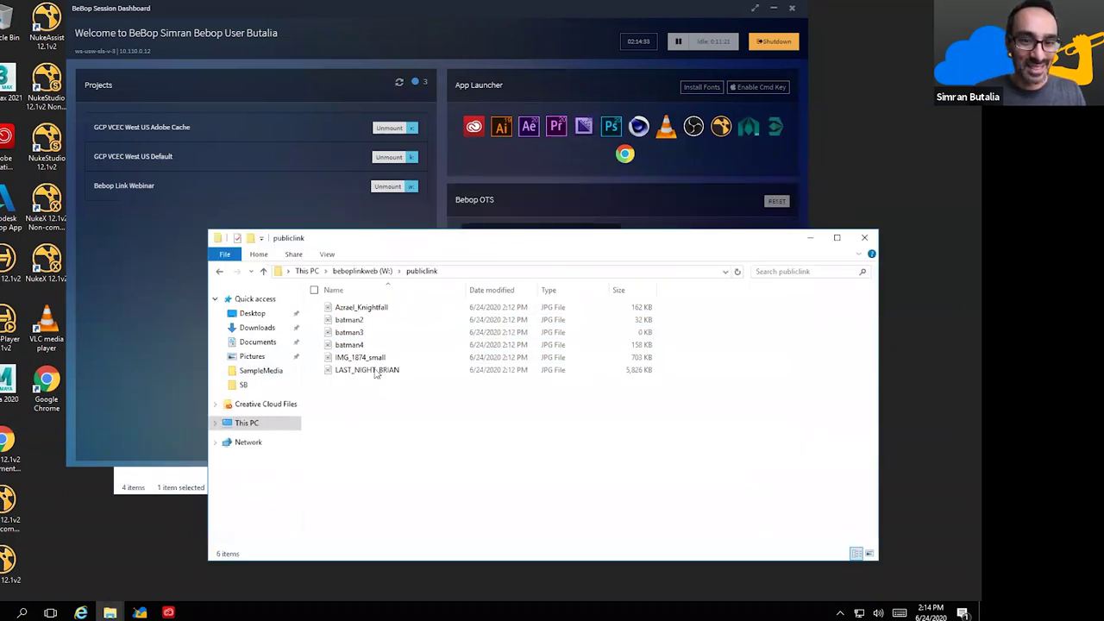
- Preview batman2 in Paint, close it, then preview and scroll through IMG_1874_small
{"action": "left_click", "coordinate": [366, 331]}
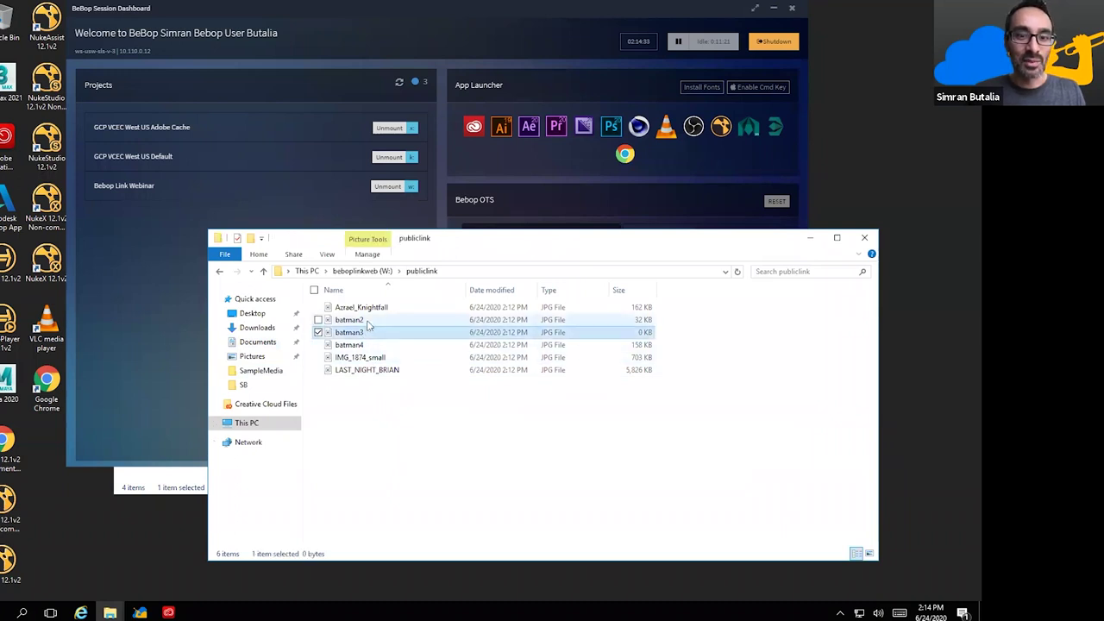
{"action": "double_click", "coordinate": [369, 319]}
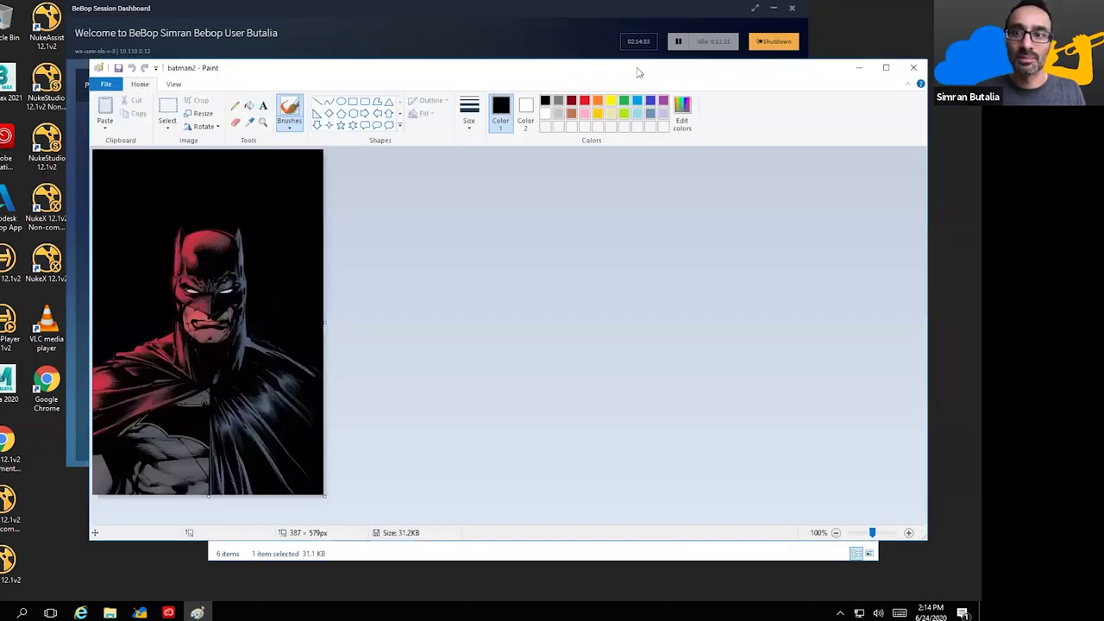
{"action": "left_click_drag", "start_coordinate": [699, 71], "coordinate": [523, 70]}
{"action": "left_click", "coordinate": [738, 67]}
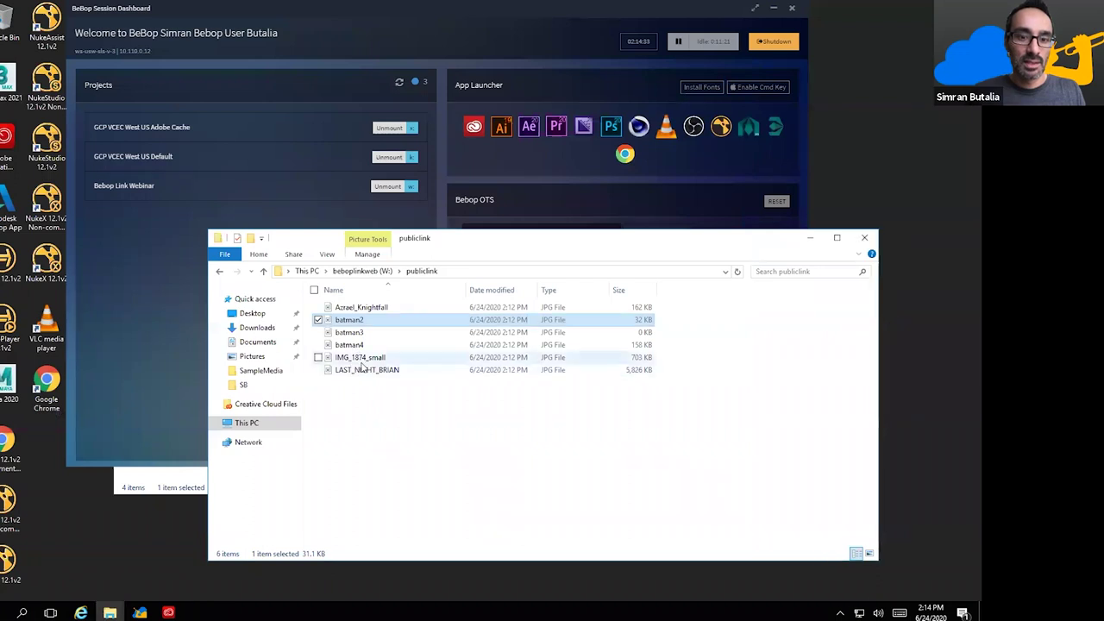
{"action": "double_click", "coordinate": [369, 359]}
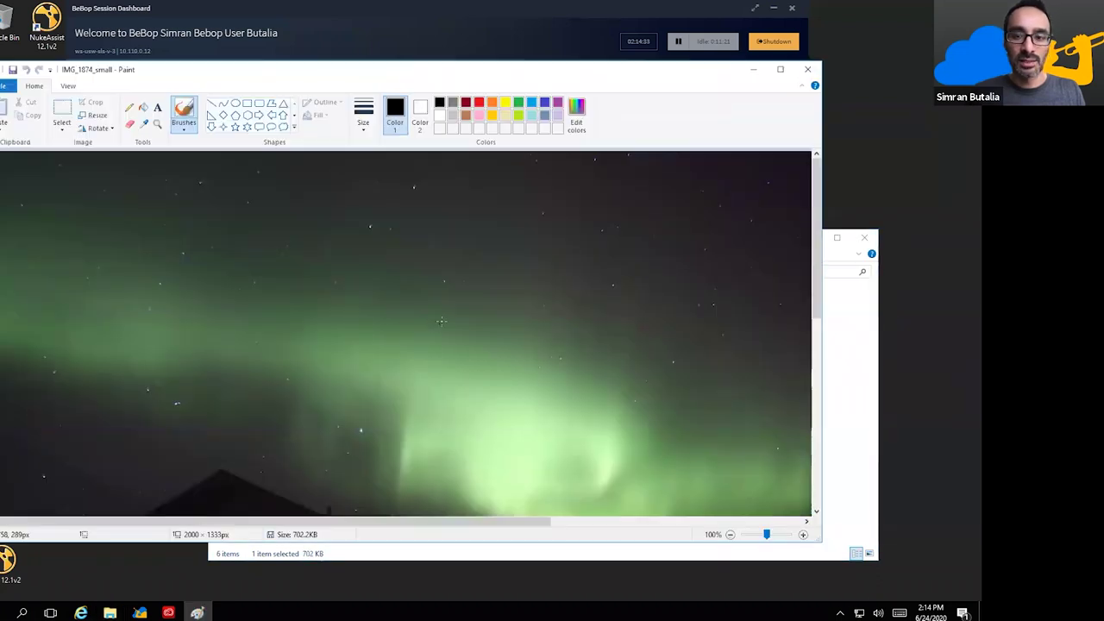
{"action": "scroll", "coordinate": [776, 173], "scroll_direction": "down", "scroll_amount": 10}
{"action": "scroll", "coordinate": [784, 82], "scroll_direction": "down", "scroll_amount": 1}
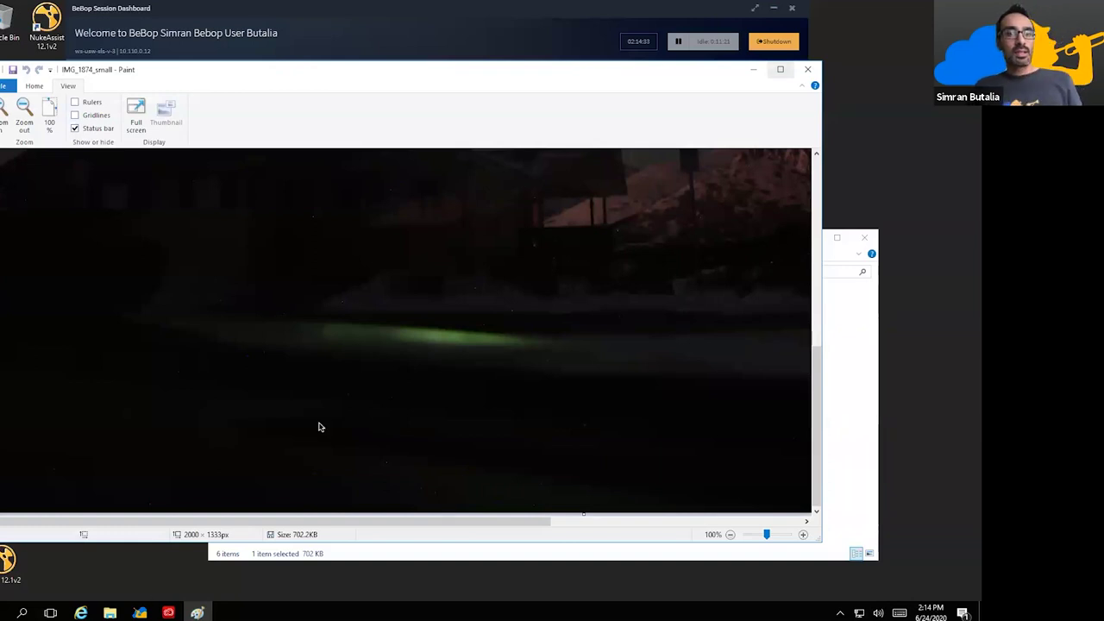
- Leave the full-screen remote desktop and minimize the remote session window
{"action": "key", "text": "super+Tab"}
{"action": "left_click", "coordinate": [453, 171]}
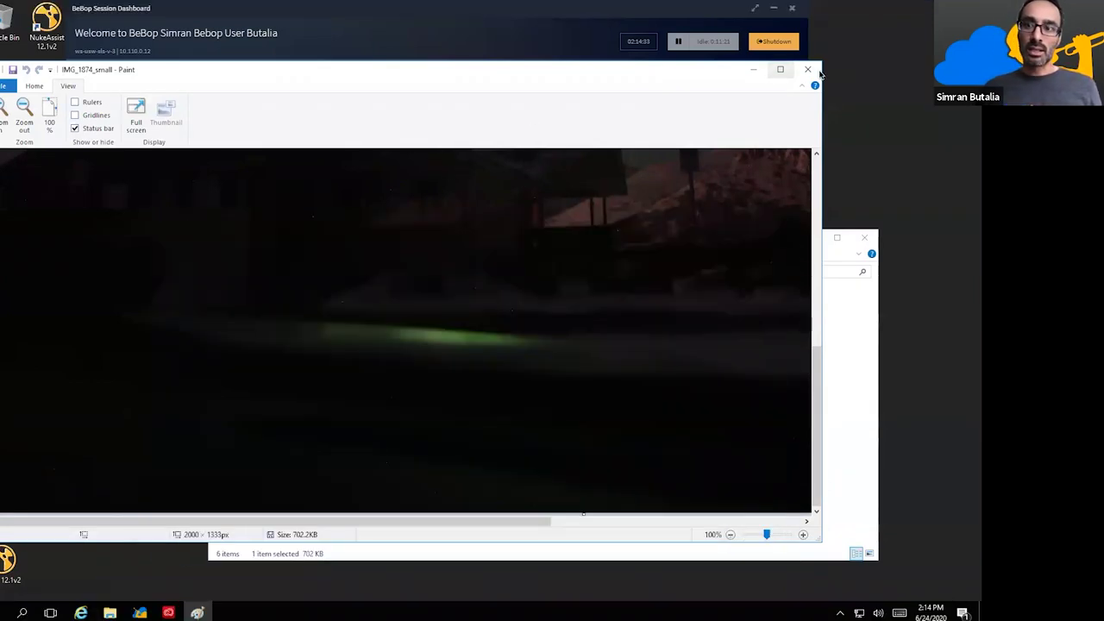
{"action": "mouse_move", "coordinate": [266, 4]}
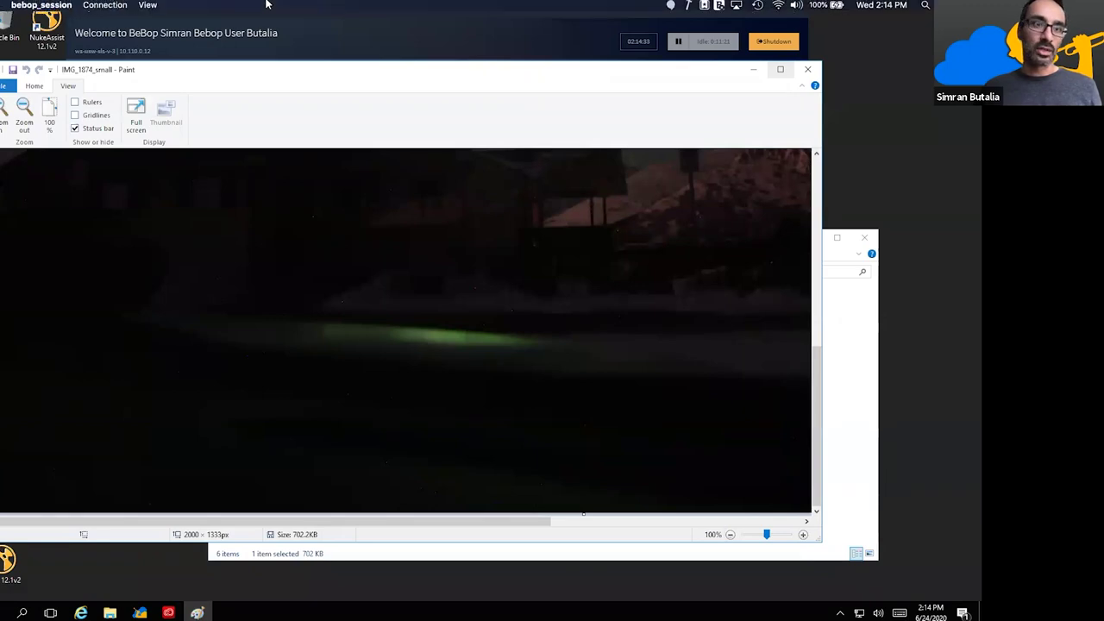
{"action": "left_click", "coordinate": [148, 6]}
{"action": "left_click", "coordinate": [177, 24]}
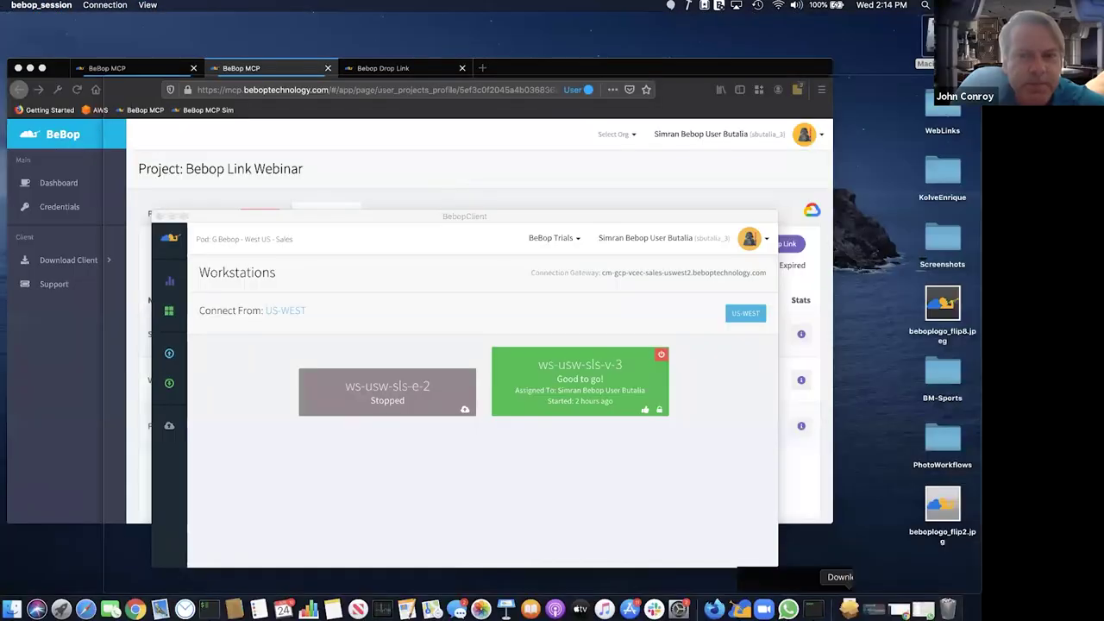
- Restore the Teradici session window from the dock and reposition it up and left on the Mac desktop
{"action": "left_click", "coordinate": [812, 609]}
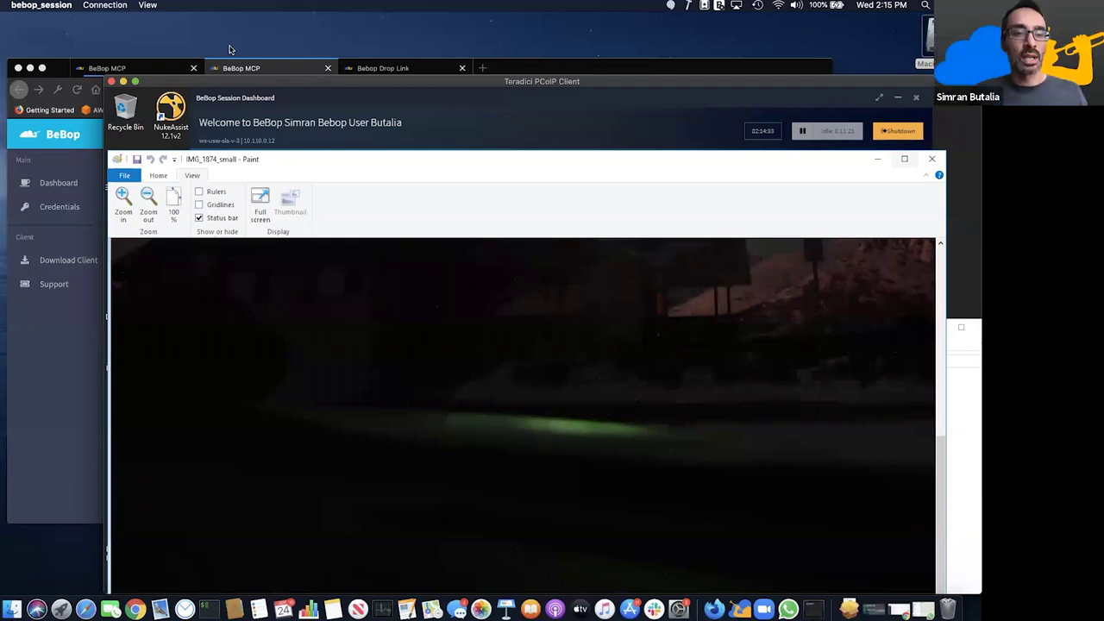
{"action": "left_click_drag", "start_coordinate": [324, 82], "coordinate": [196, 51]}
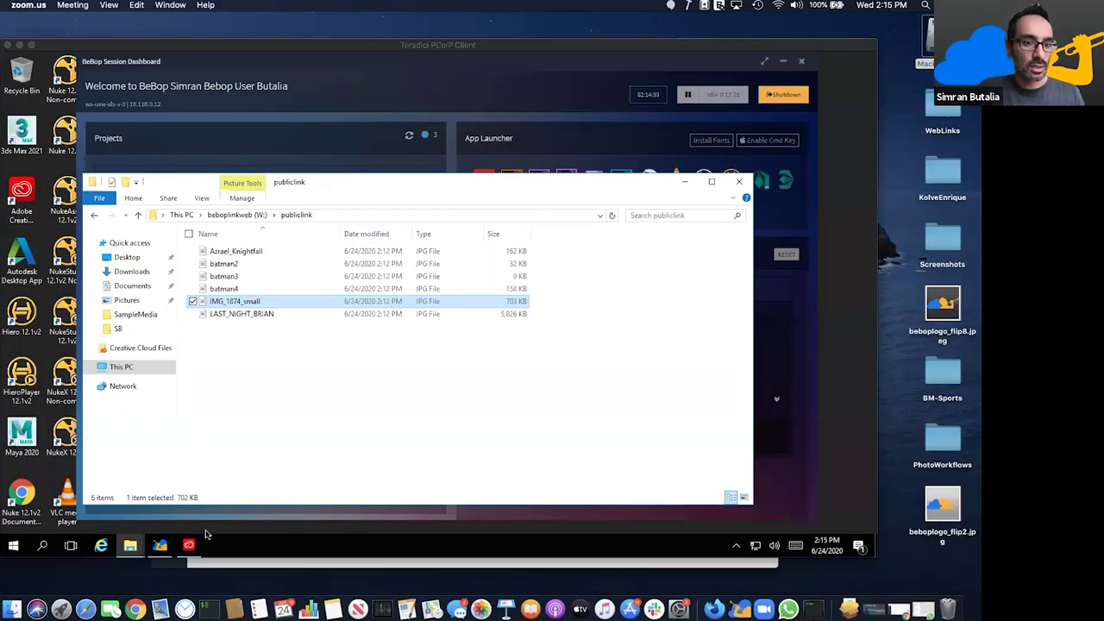
{"action": "left_click", "coordinate": [207, 536]}
- Go up from publiclink to the beboplinkweb drive and open the Sounds folder
{"action": "left_click", "coordinate": [263, 319]}
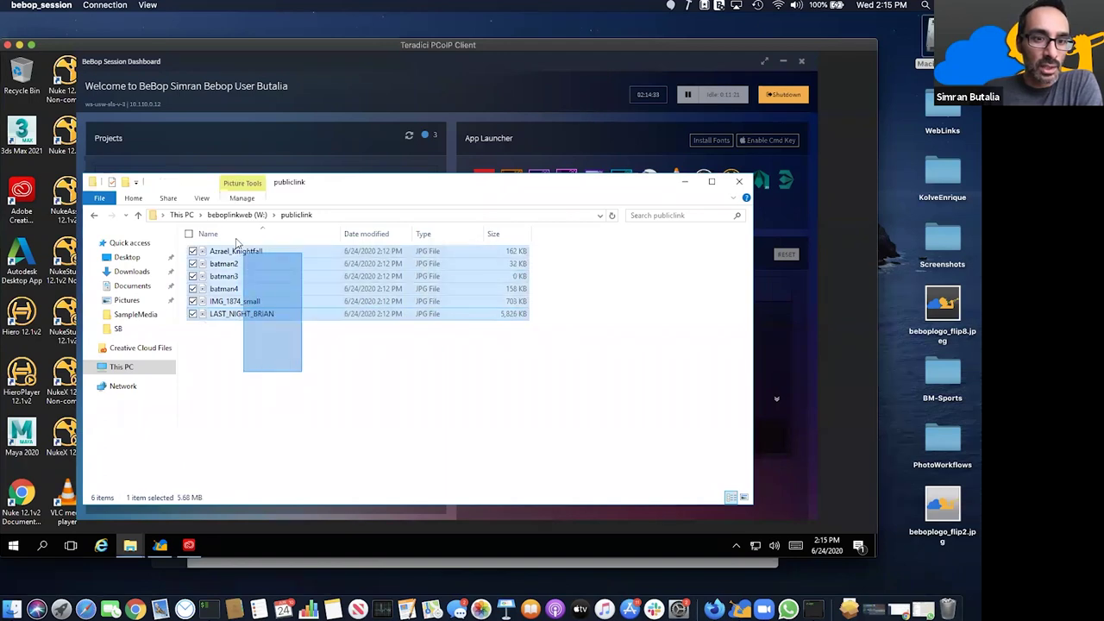
{"action": "left_click_drag", "start_coordinate": [300, 373], "coordinate": [250, 223]}
{"action": "left_click", "coordinate": [252, 216]}
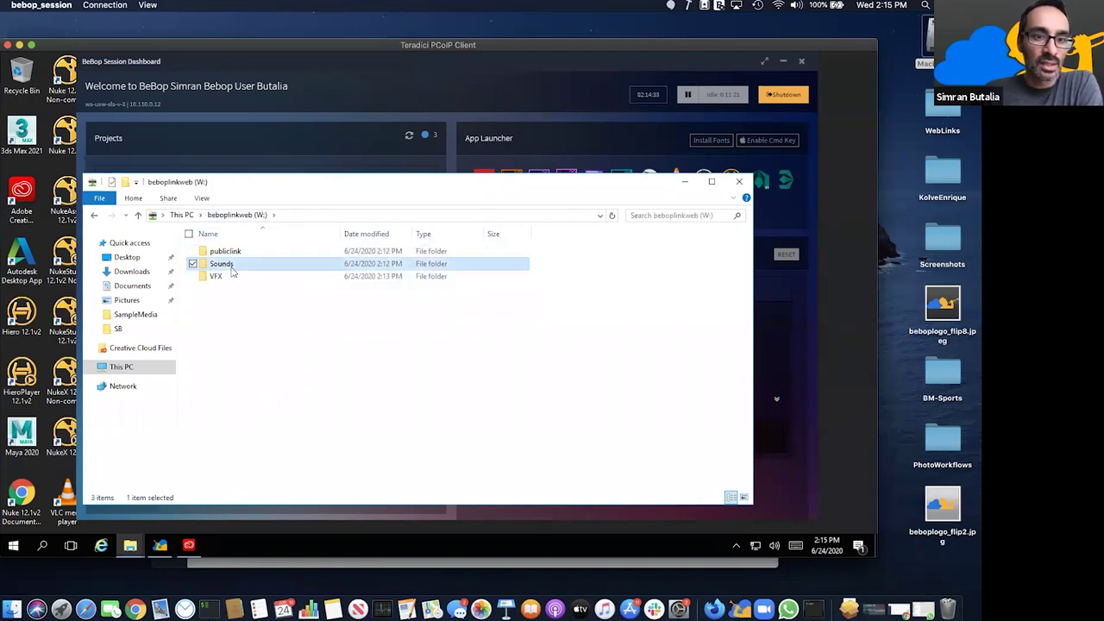
{"action": "double_click", "coordinate": [231, 264]}
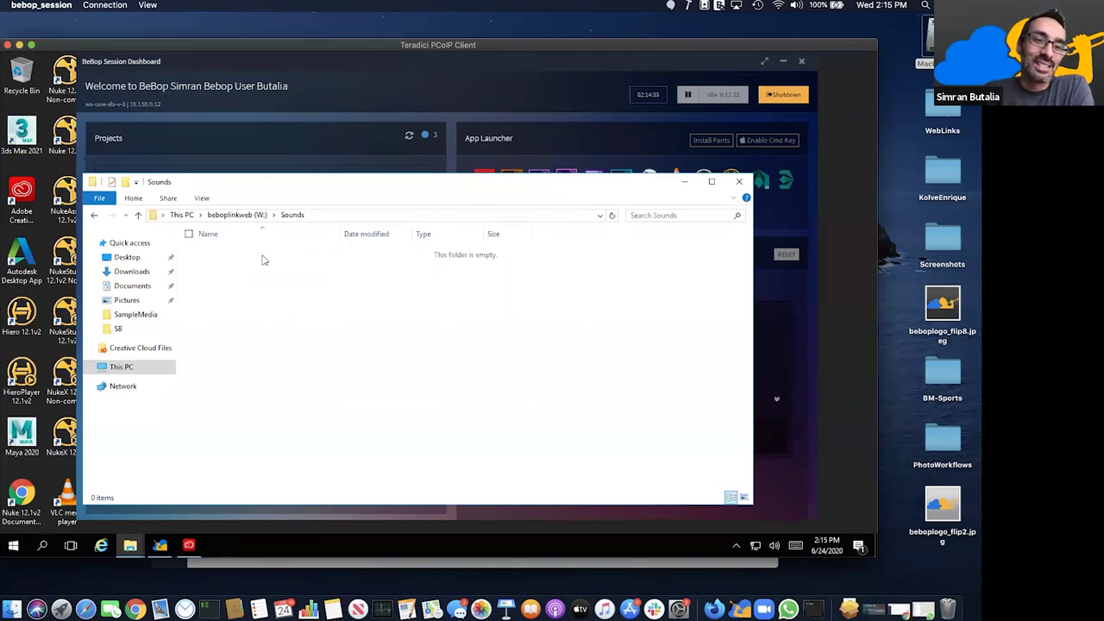
- Rearrange the windows and select the WAV file ES_A Soft Embrace (Sting) in Sounds
{"action": "left_click_drag", "start_coordinate": [230, 183], "coordinate": [176, 156]}
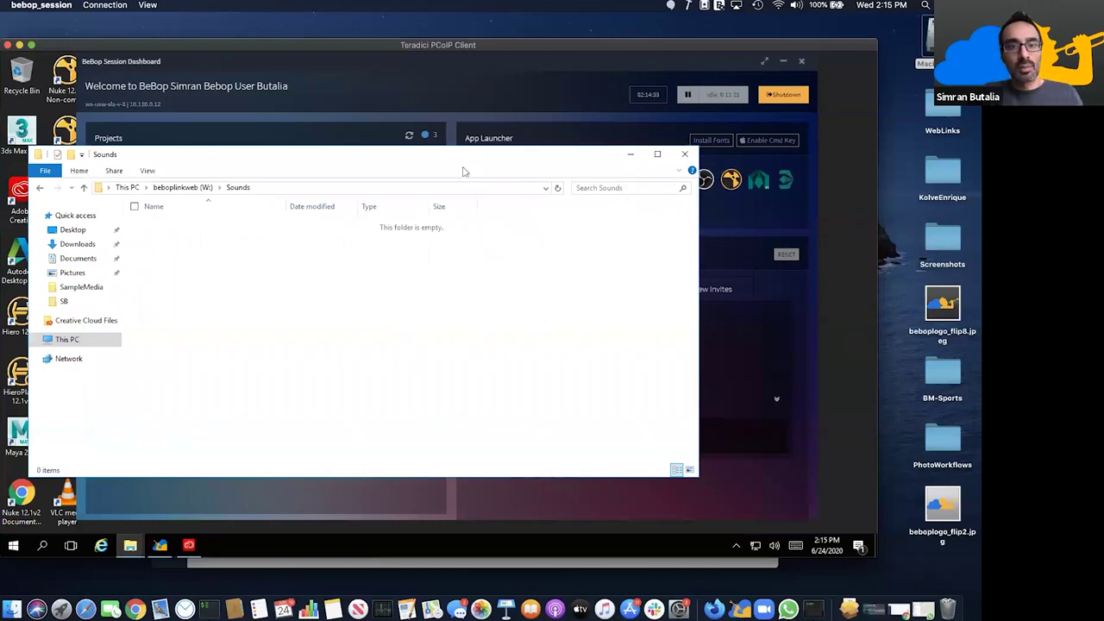
{"action": "left_click", "coordinate": [432, 65]}
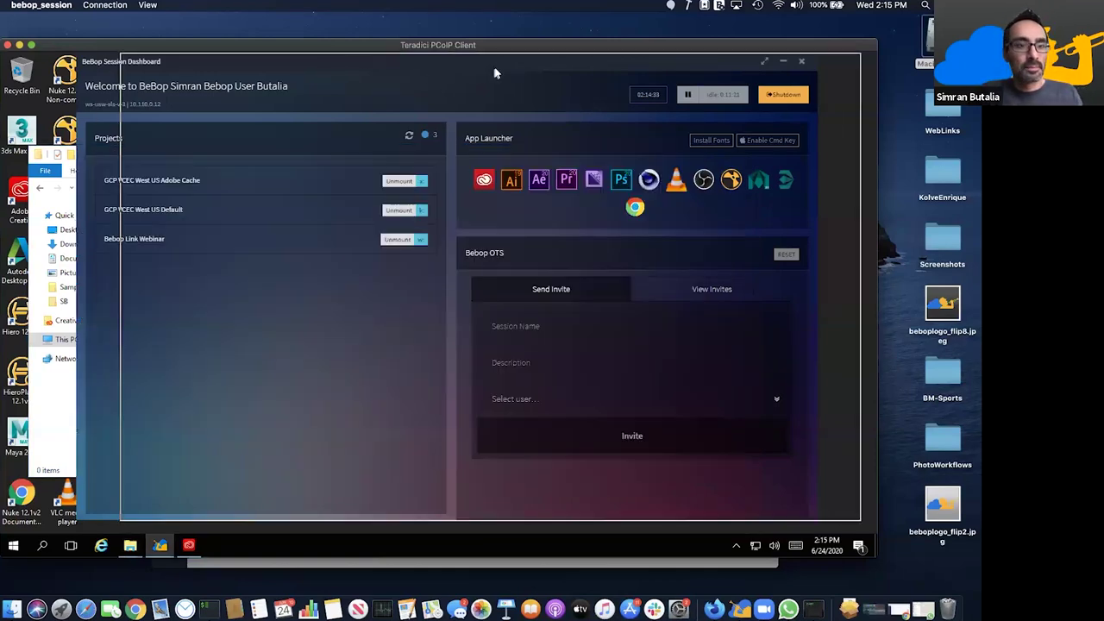
{"action": "left_click_drag", "start_coordinate": [431, 65], "coordinate": [476, 66]}
{"action": "left_click", "coordinate": [104, 382]}
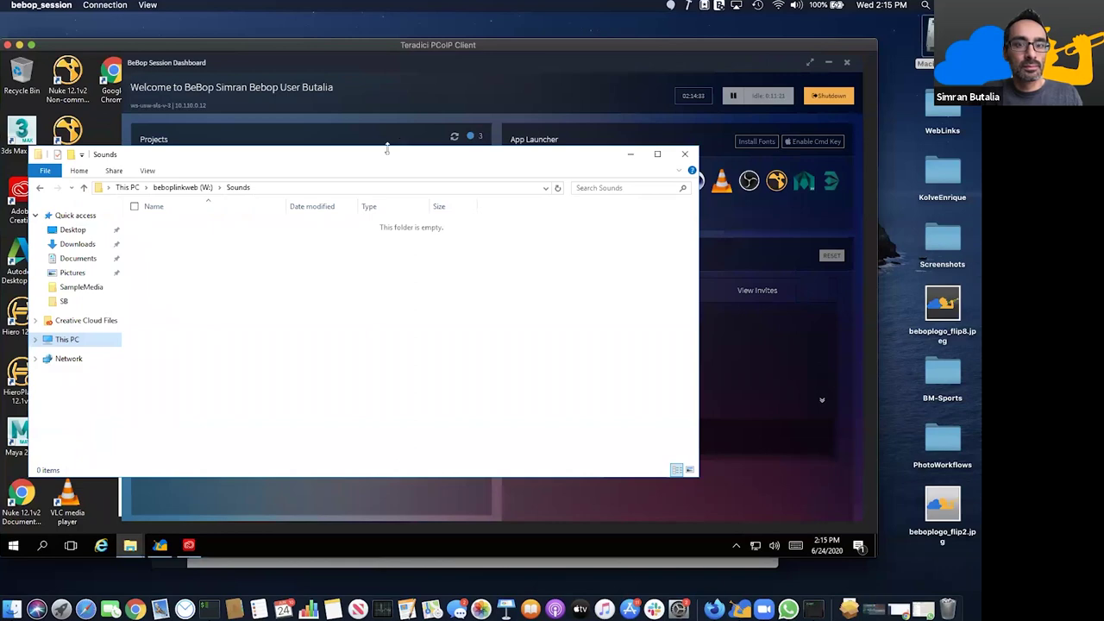
{"action": "left_click_drag", "start_coordinate": [293, 314], "coordinate": [102, 189]}
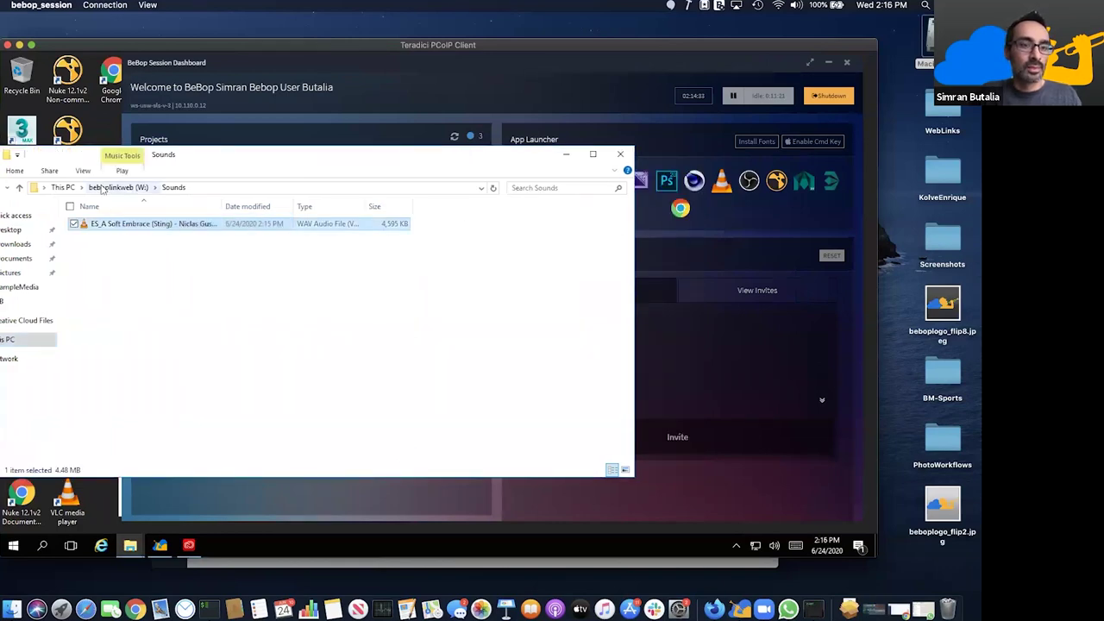
{"action": "left_click", "coordinate": [715, 214]}
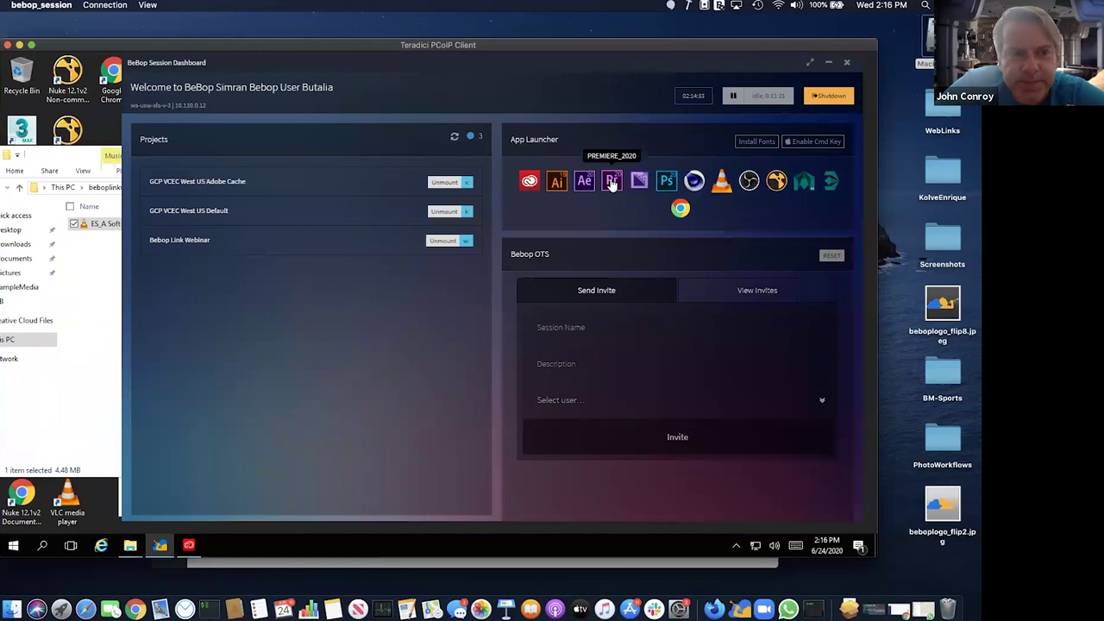
- Launch PREMIERE_2020 from the App Launcher, hide Creative Cloud Desktop, and return Explorer to beboplinkweb (W:)
{"action": "left_click", "coordinate": [612, 184]}
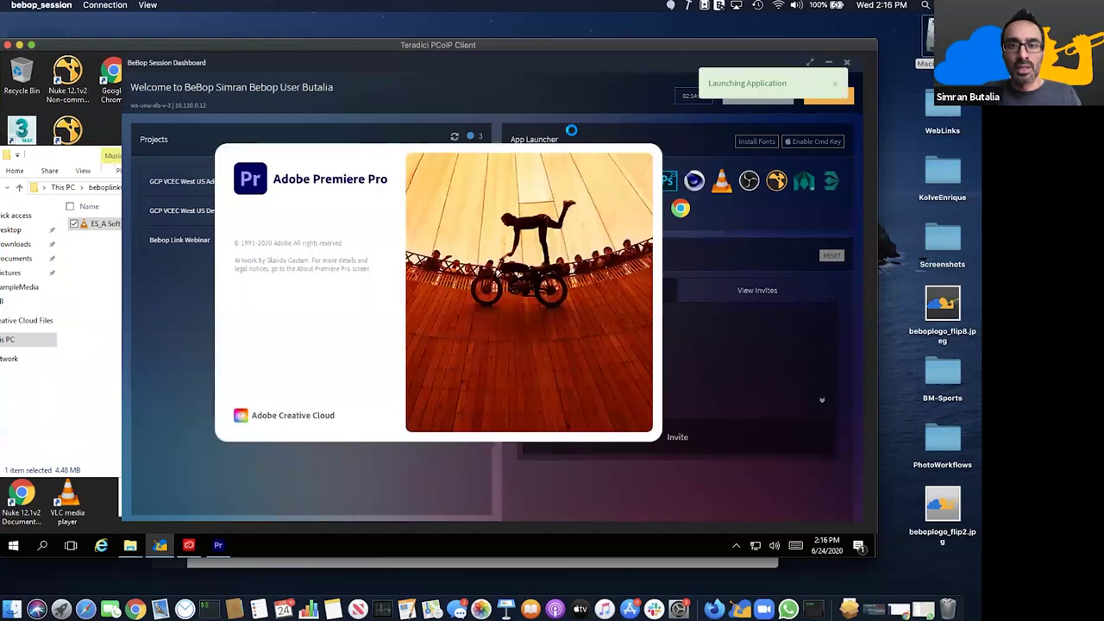
{"action": "left_click", "coordinate": [540, 183]}
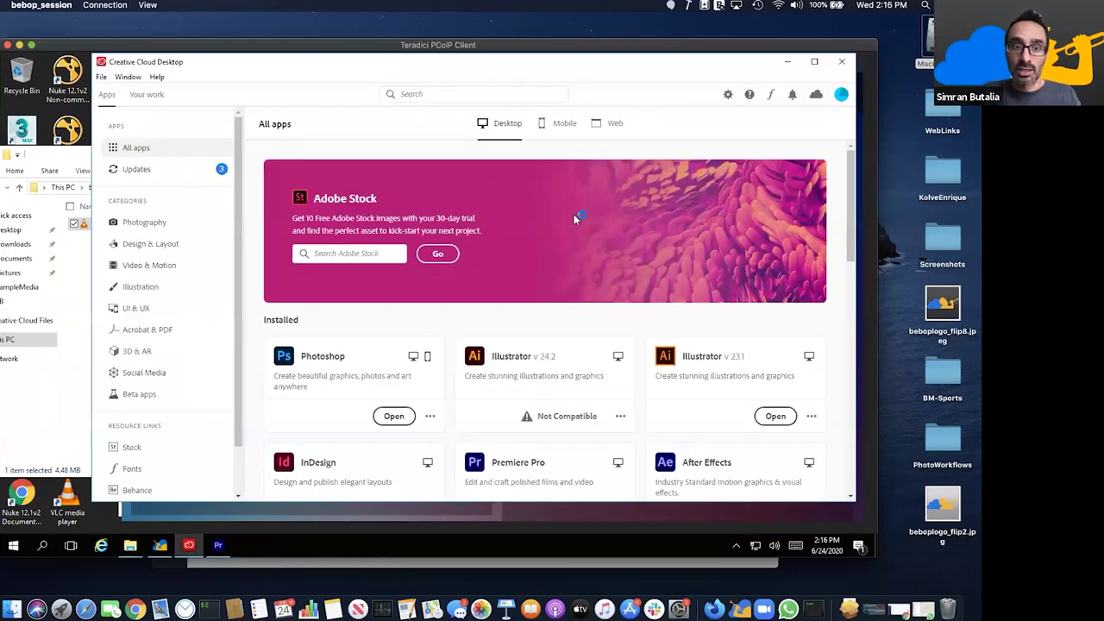
{"action": "left_click", "coordinate": [786, 61]}
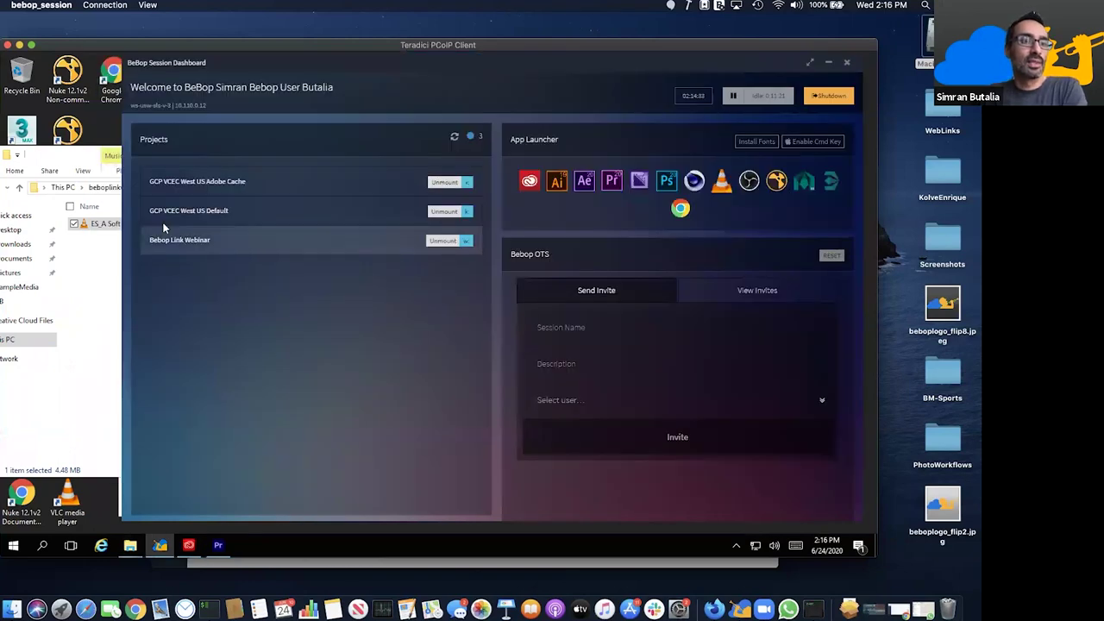
{"action": "left_click", "coordinate": [123, 156]}
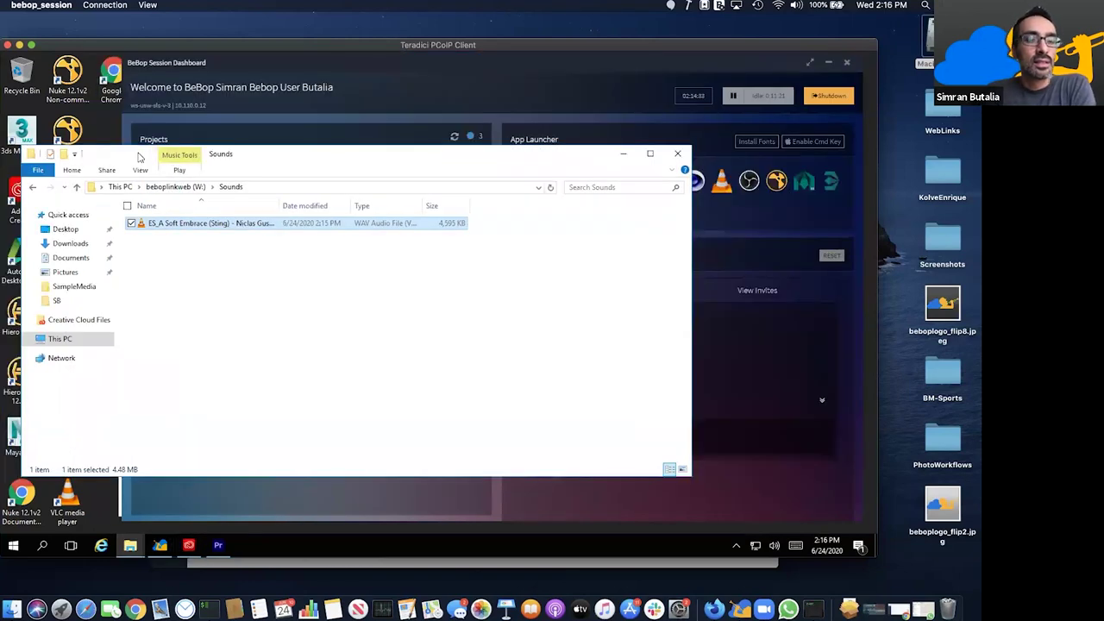
{"action": "left_click", "coordinate": [175, 187]}
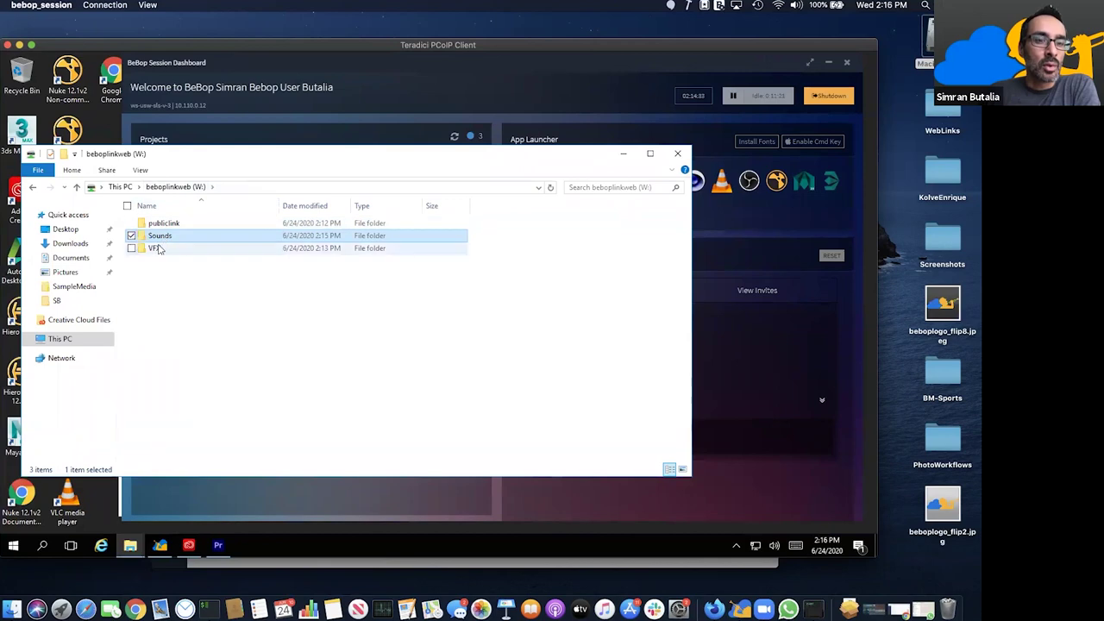
- Open the empty VFX folder on beboplinkweb and set Premiere's Home screen beside it
{"action": "double_click", "coordinate": [157, 249]}
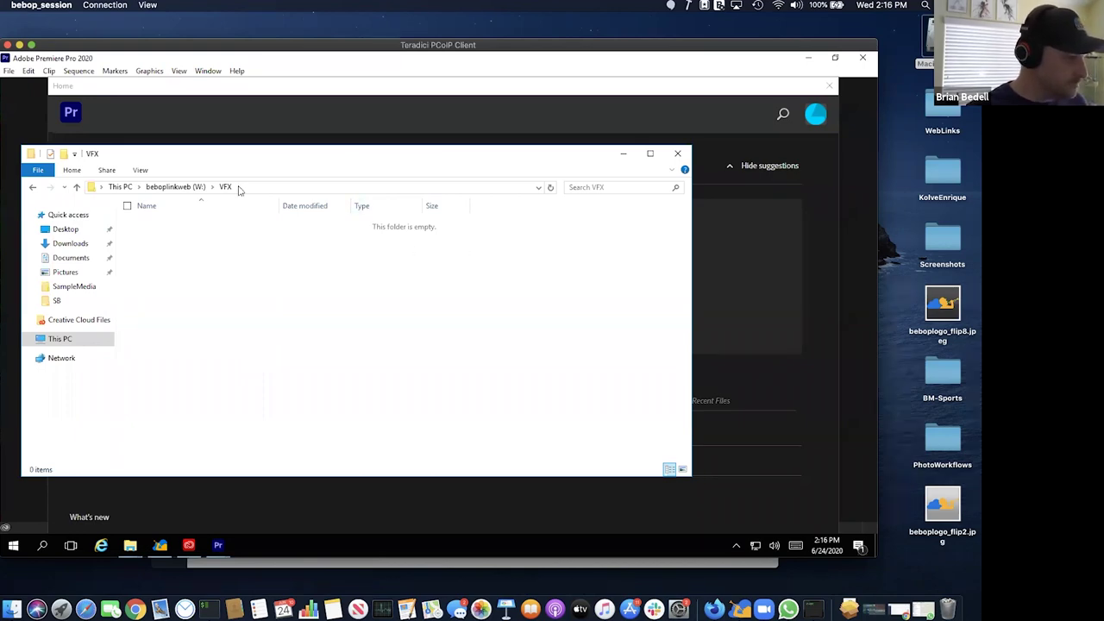
{"action": "left_click", "coordinate": [194, 187]}
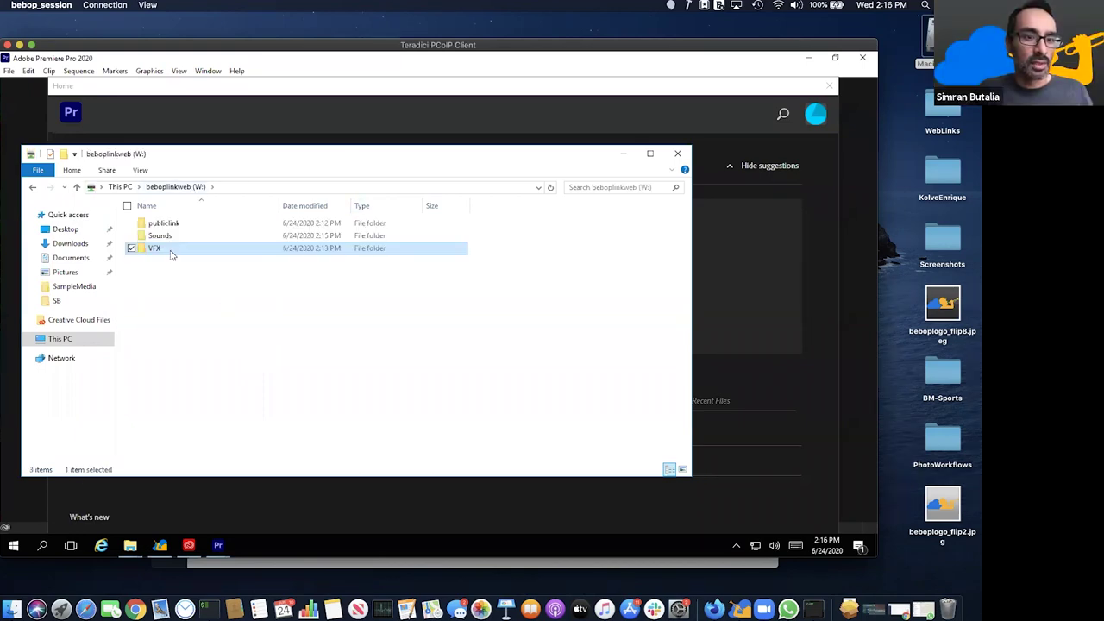
{"action": "double_click", "coordinate": [172, 252]}
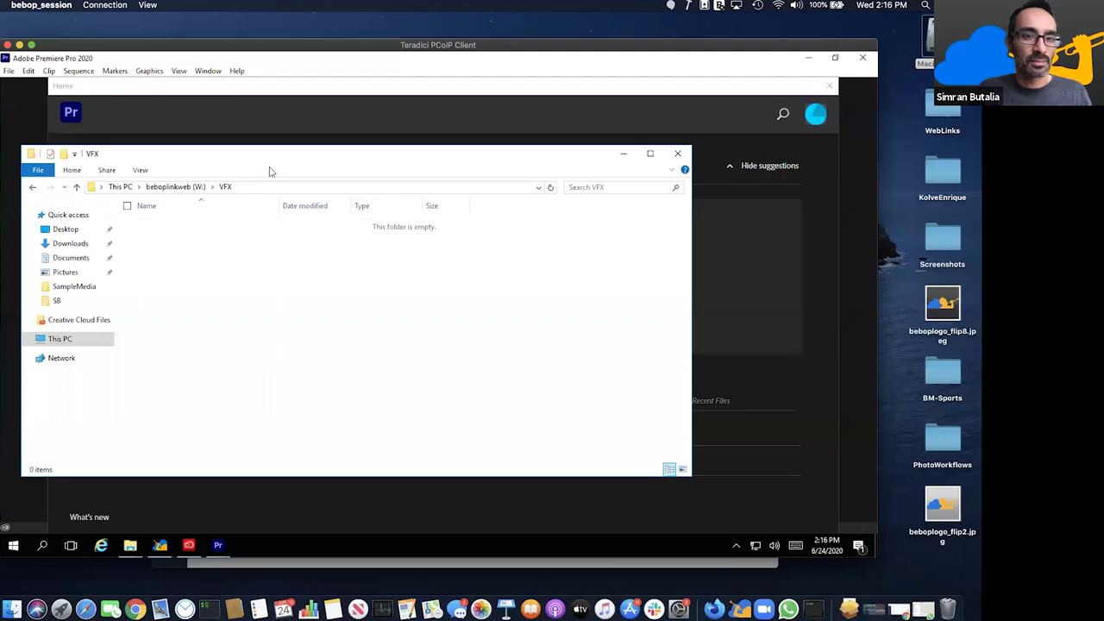
{"action": "left_click_drag", "start_coordinate": [298, 155], "coordinate": [295, 186]}
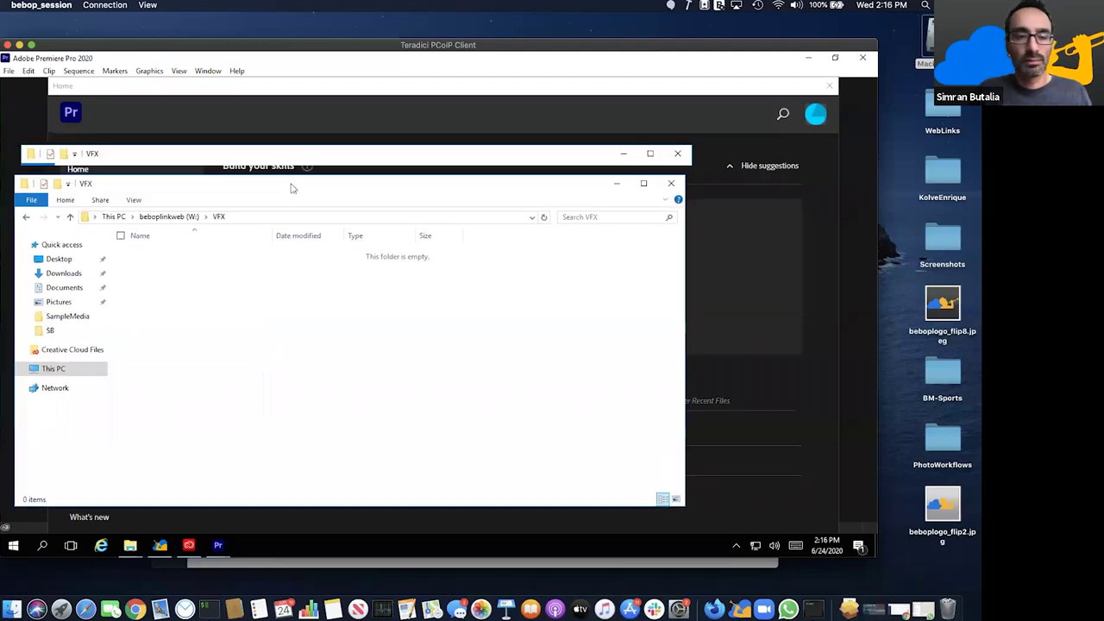
{"action": "left_click_drag", "start_coordinate": [420, 99], "coordinate": [632, 115]}
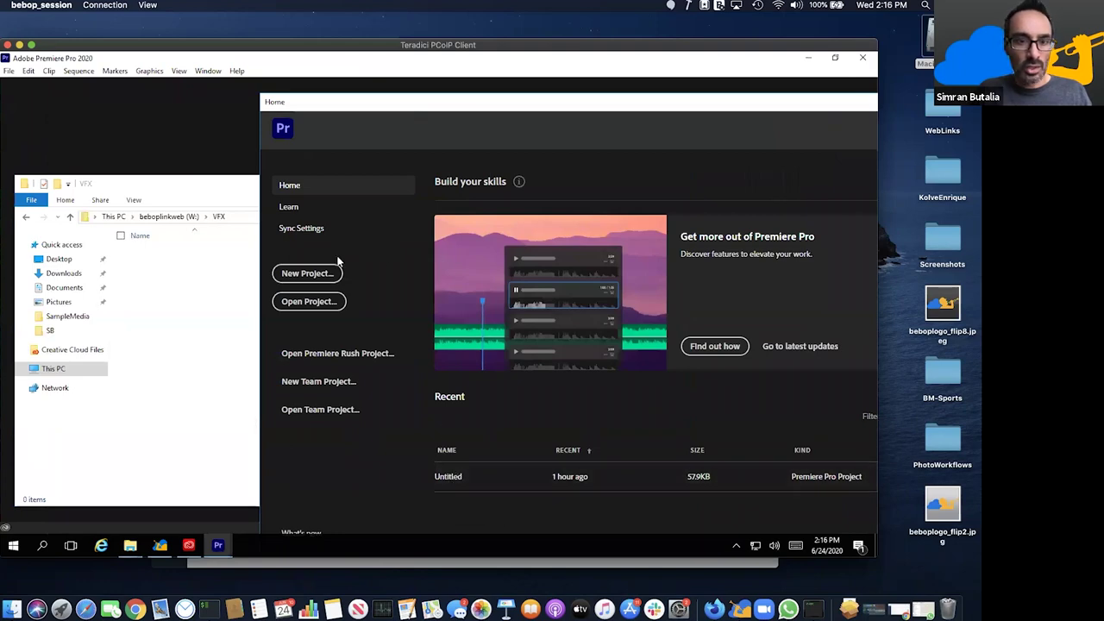
- Create a new Premiere project named test2 with its location set to K:\Users\SB
{"action": "left_click", "coordinate": [319, 275]}
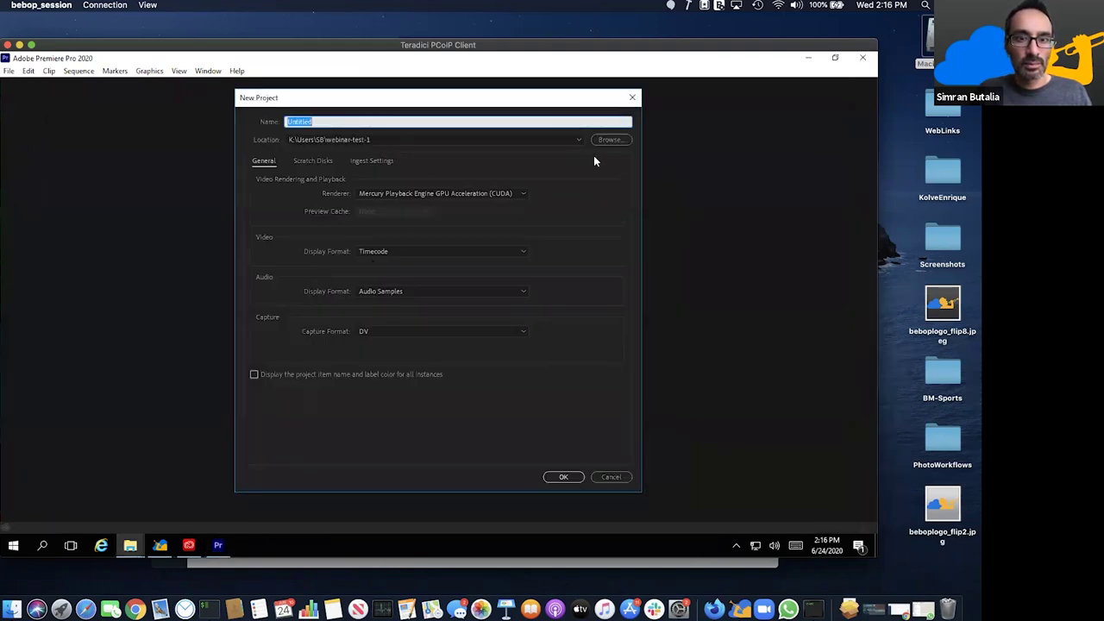
{"action": "left_click", "coordinate": [610, 141]}
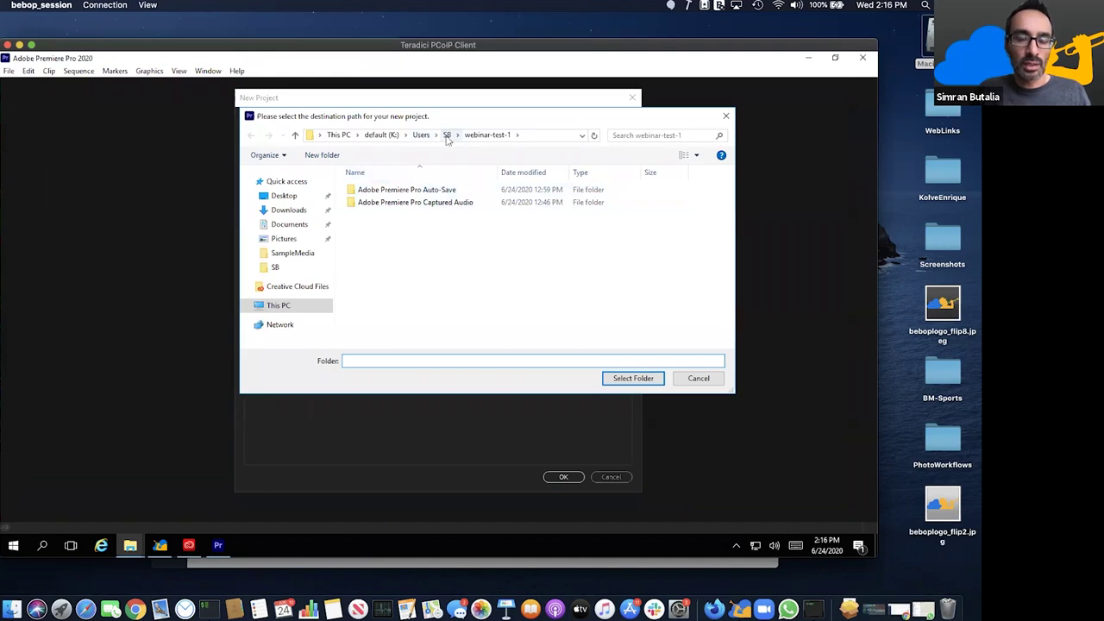
{"action": "left_click", "coordinate": [447, 134]}
{"action": "left_click", "coordinate": [632, 378]}
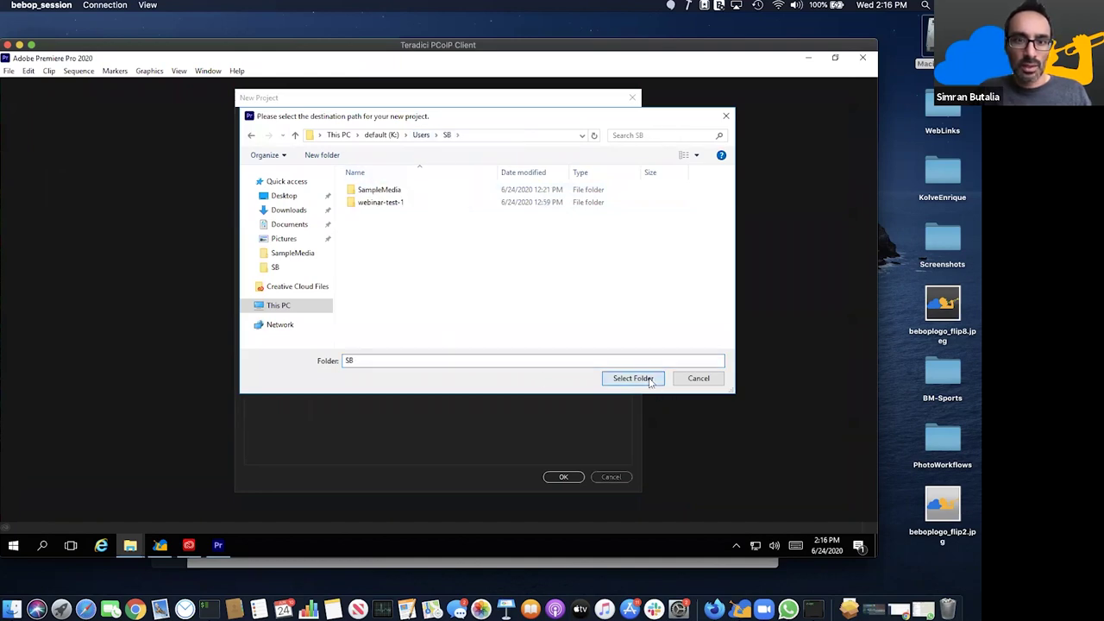
{"action": "type", "text": "test"}
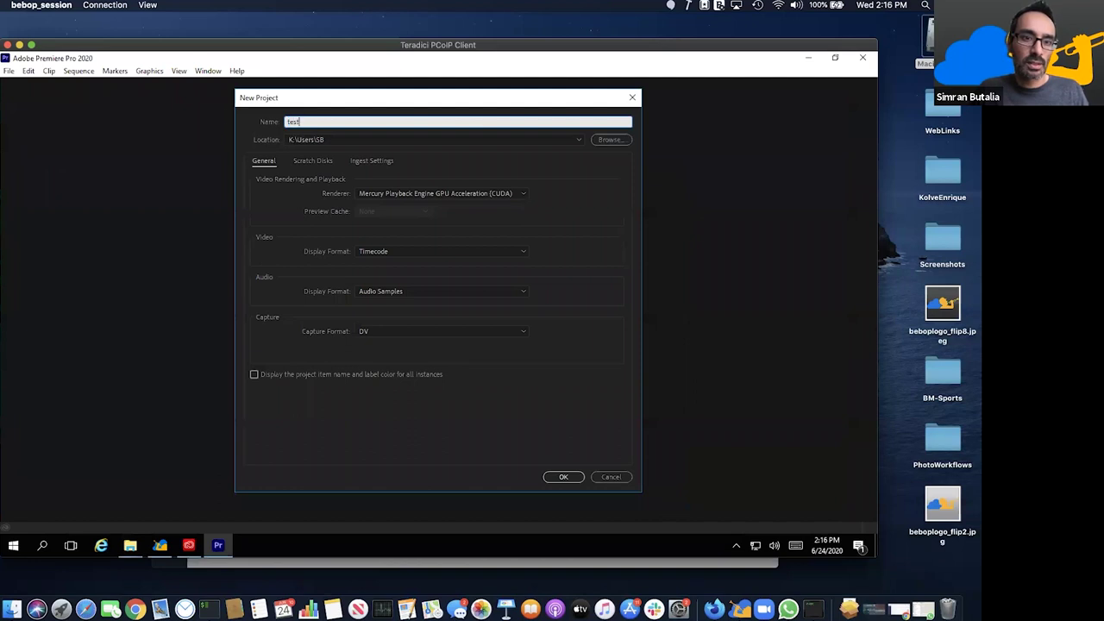
{"action": "type", "text": "2"}
{"action": "left_click", "coordinate": [551, 477]}
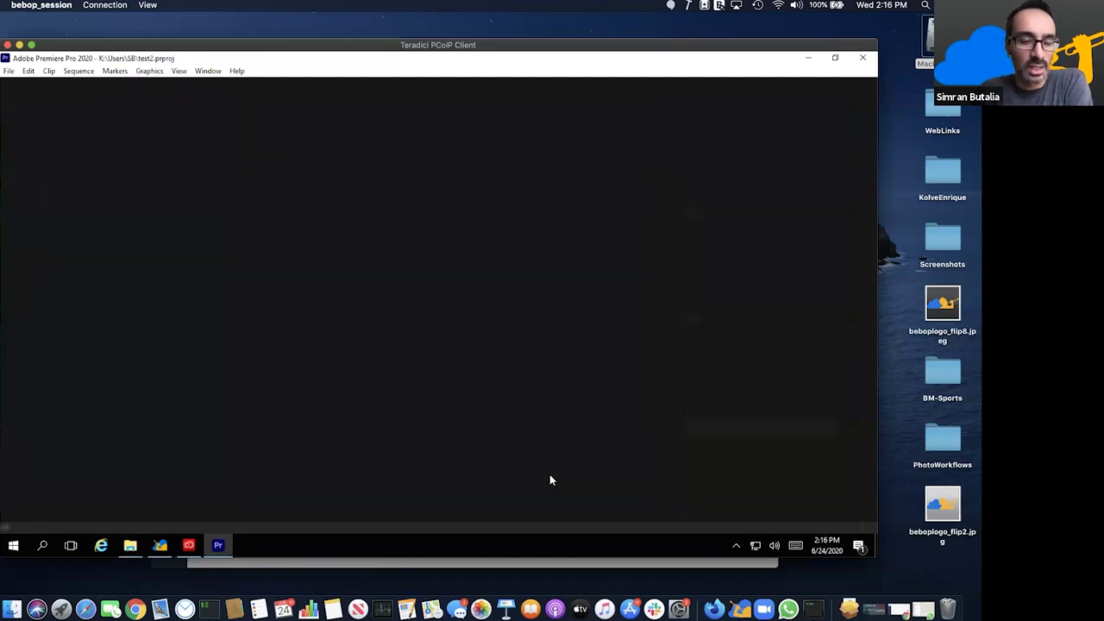
- Navigate File Explorer to beboplinkweb (W:) and drag publiclink into Premiere's Project panel
{"action": "left_click", "coordinate": [129, 545]}
{"action": "left_click", "coordinate": [172, 518]}
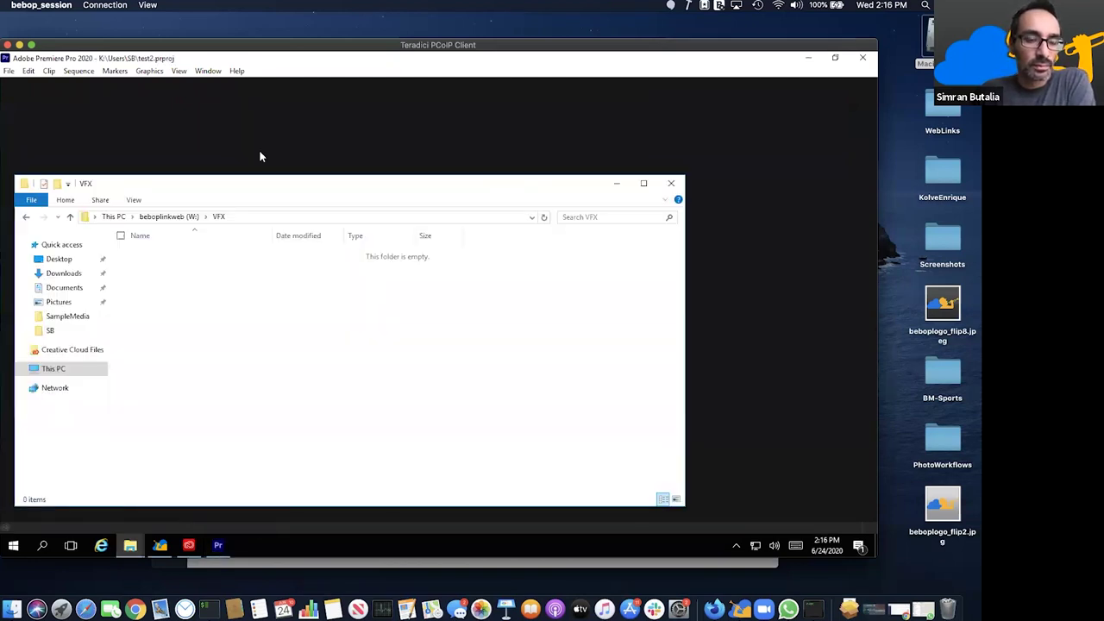
{"action": "left_click", "coordinate": [275, 155]}
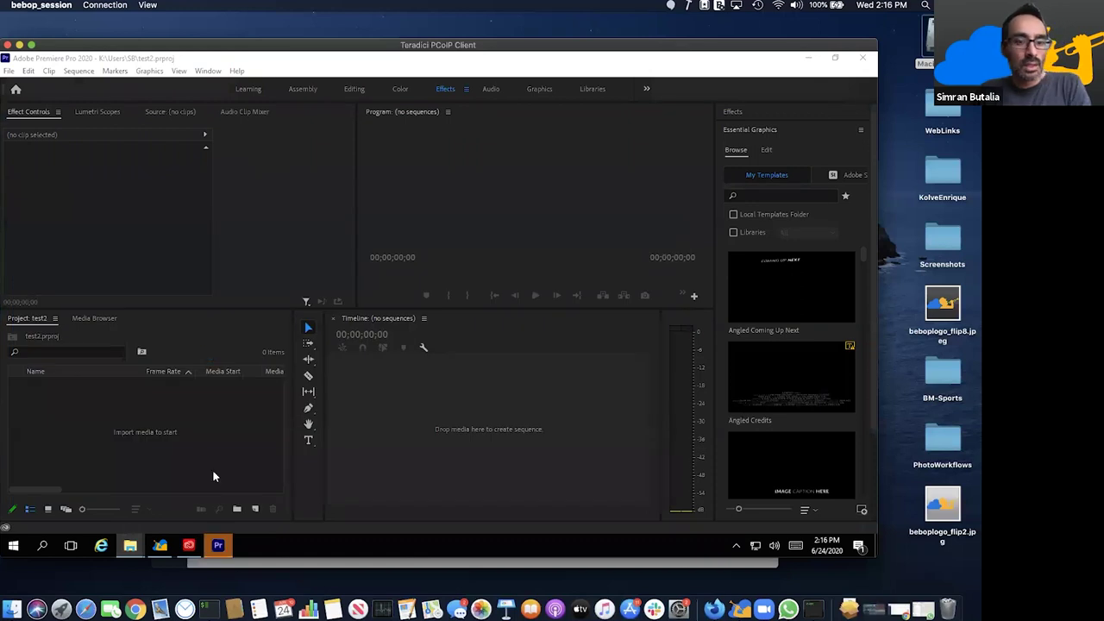
{"action": "left_click", "coordinate": [129, 545]}
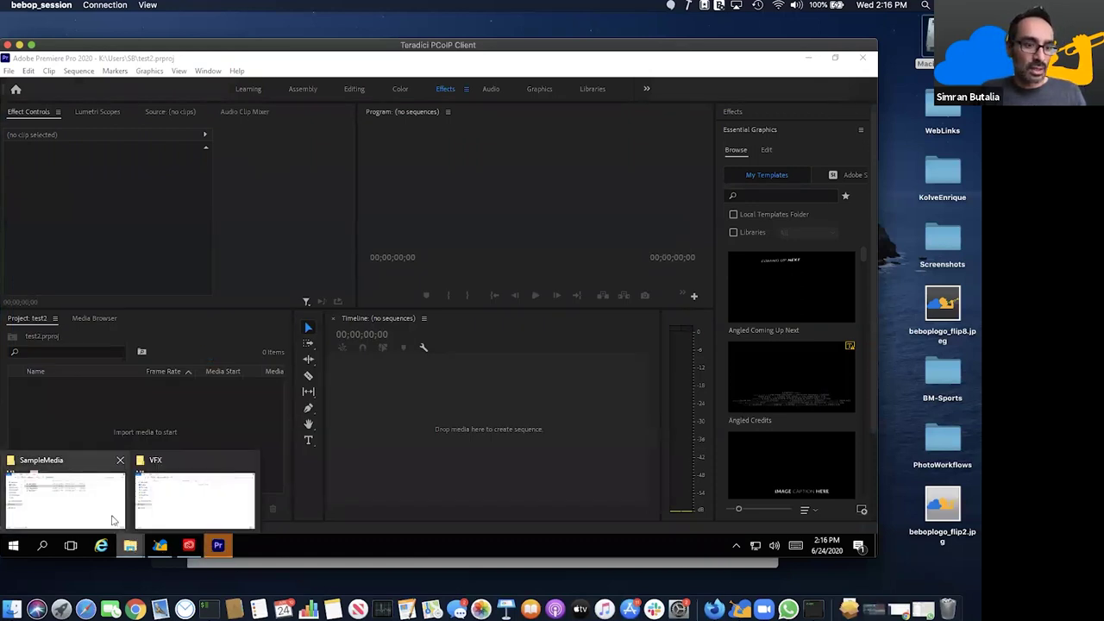
{"action": "left_click", "coordinate": [112, 520]}
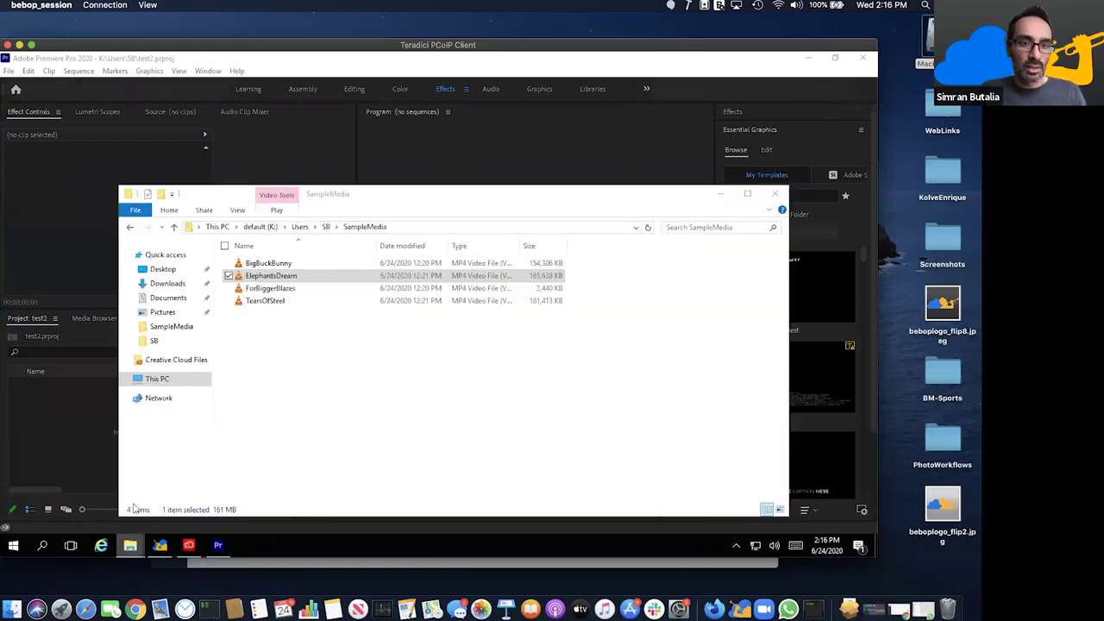
{"action": "left_click", "coordinate": [260, 227]}
{"action": "left_click", "coordinate": [219, 227]}
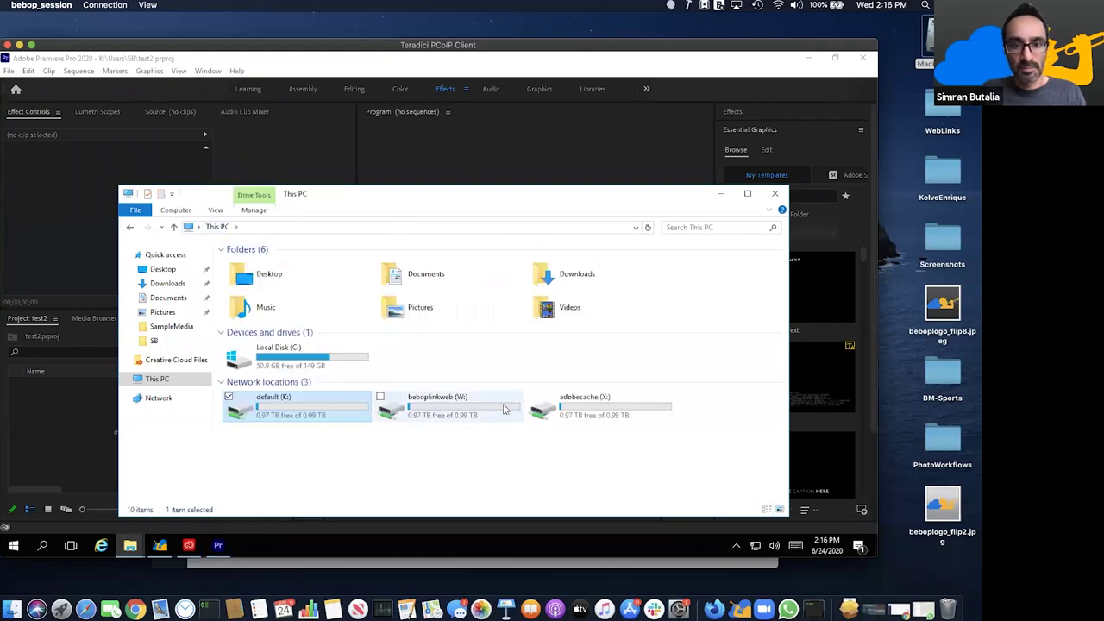
{"action": "double_click", "coordinate": [504, 409]}
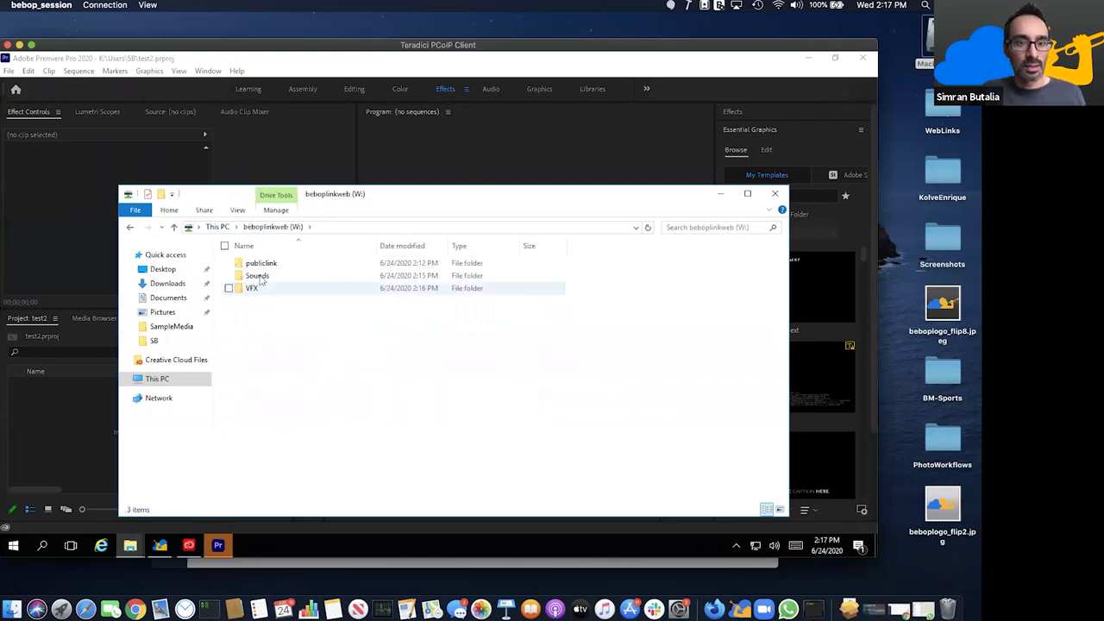
{"action": "left_click_drag", "start_coordinate": [261, 263], "coordinate": [65, 431]}
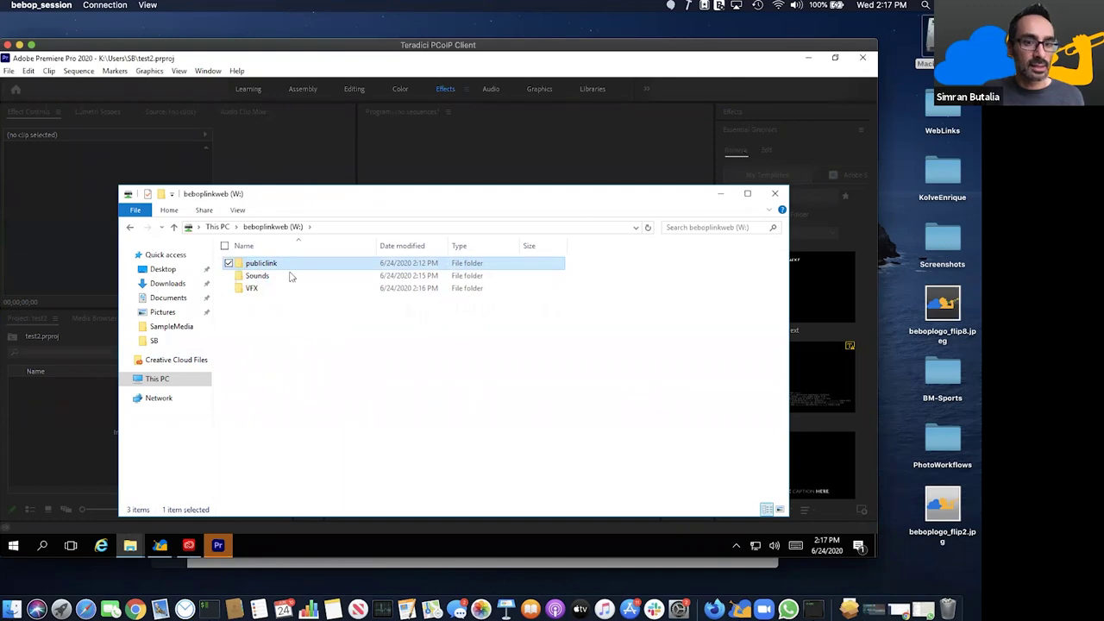
- Dismiss the batman3.jpg import failure message and bring the folder window back forward
{"action": "left_click", "coordinate": [265, 278]}
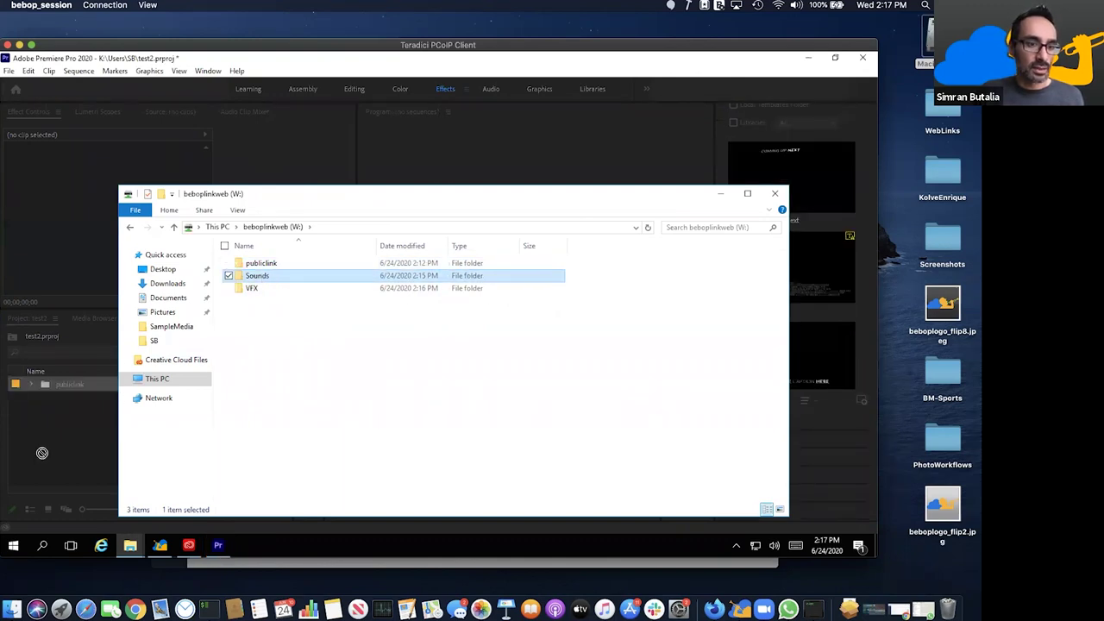
{"action": "left_click", "coordinate": [81, 443]}
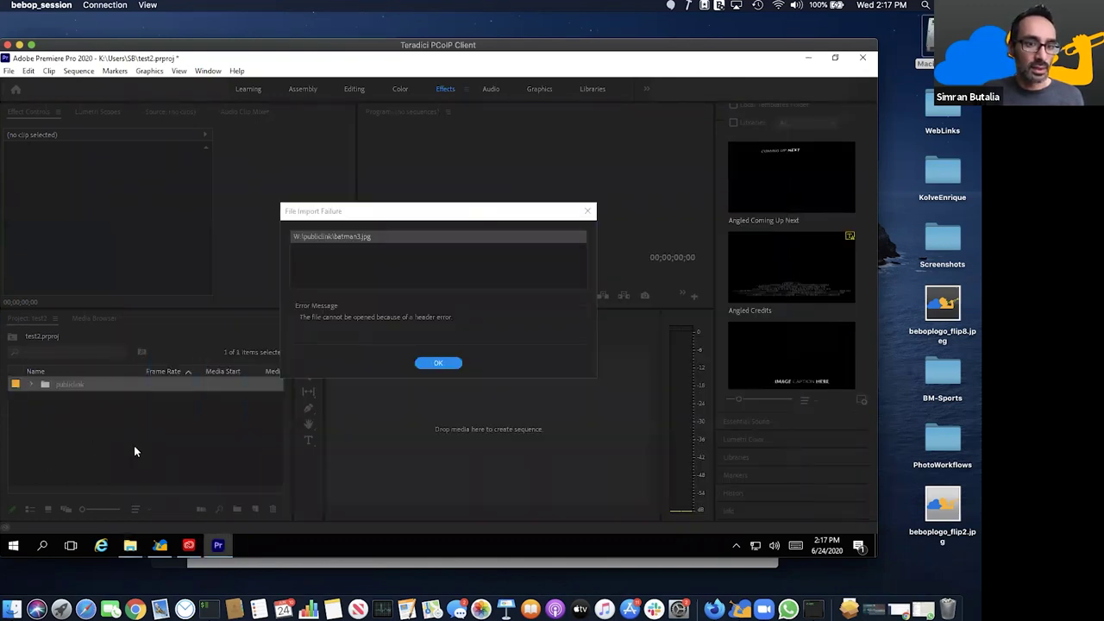
{"action": "left_click", "coordinate": [435, 366]}
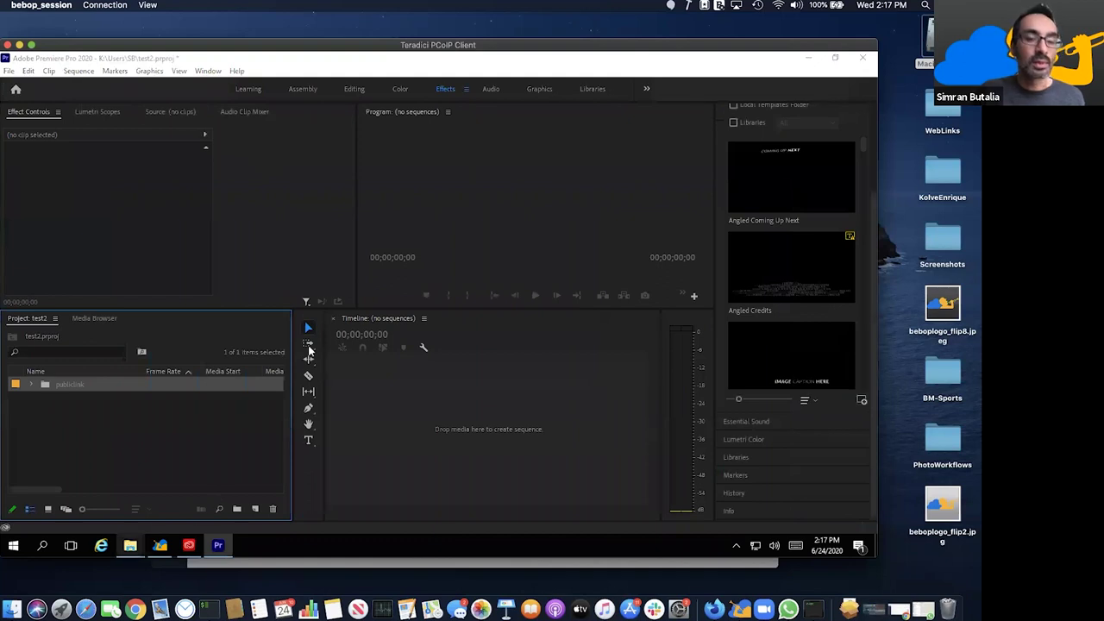
{"action": "mouse_move", "coordinate": [129, 545]}
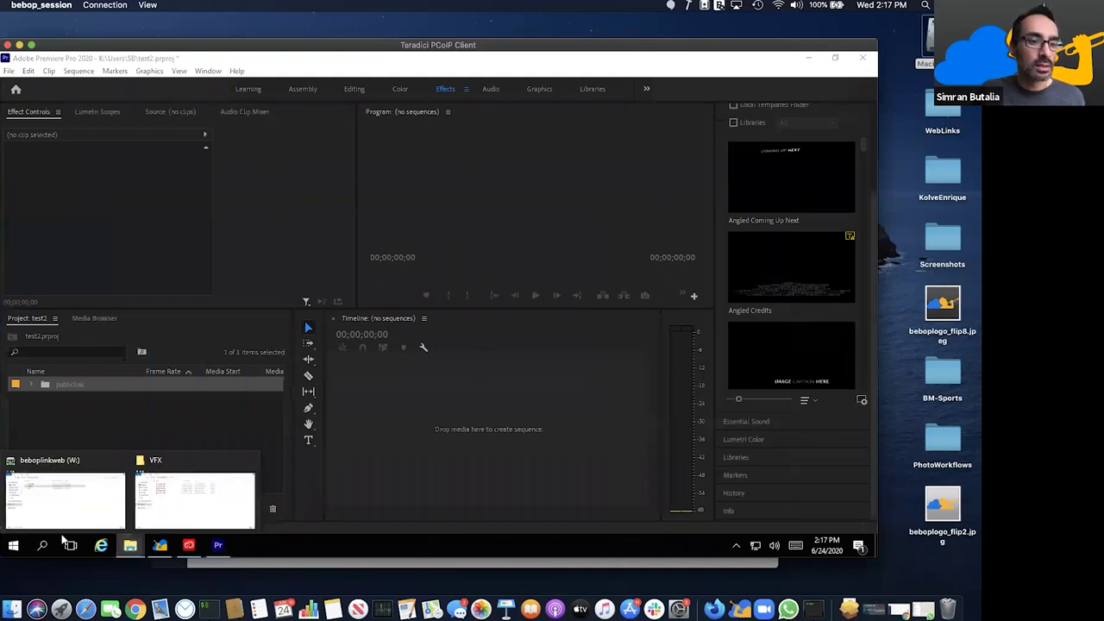
{"action": "left_click", "coordinate": [172, 498]}
{"action": "left_click_drag", "start_coordinate": [282, 420], "coordinate": [360, 350]}
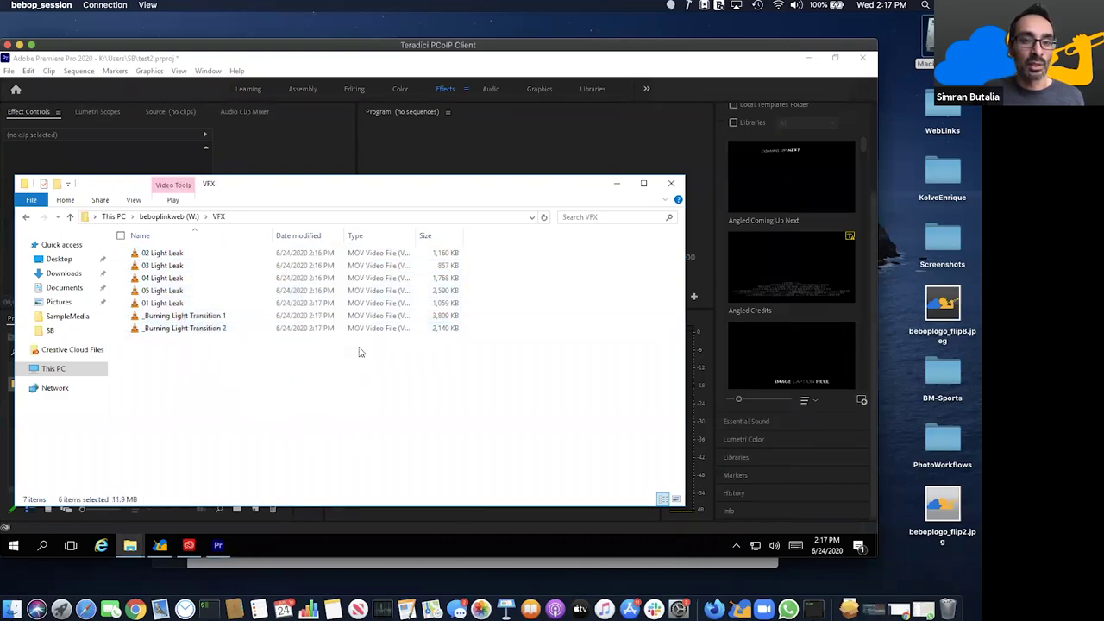
- Drag the Sounds and VFX folders into the Project panel and expand the publiclink bin
{"action": "left_click", "coordinate": [176, 216]}
{"action": "left_click_drag", "start_coordinate": [361, 196], "coordinate": [472, 199]}
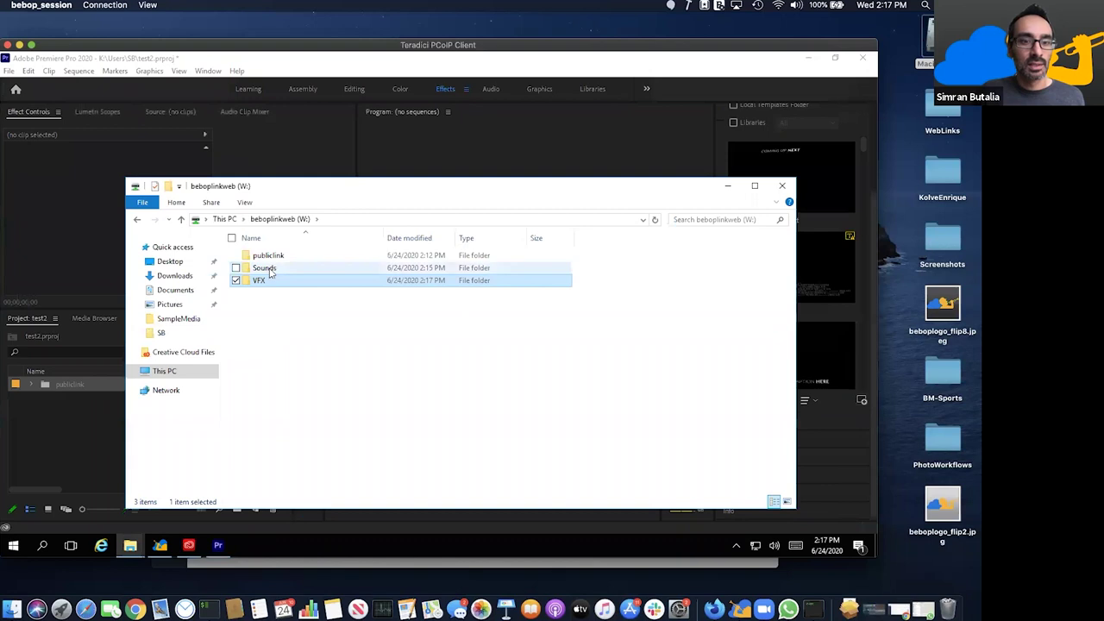
{"action": "left_click_drag", "start_coordinate": [268, 268], "coordinate": [86, 393]}
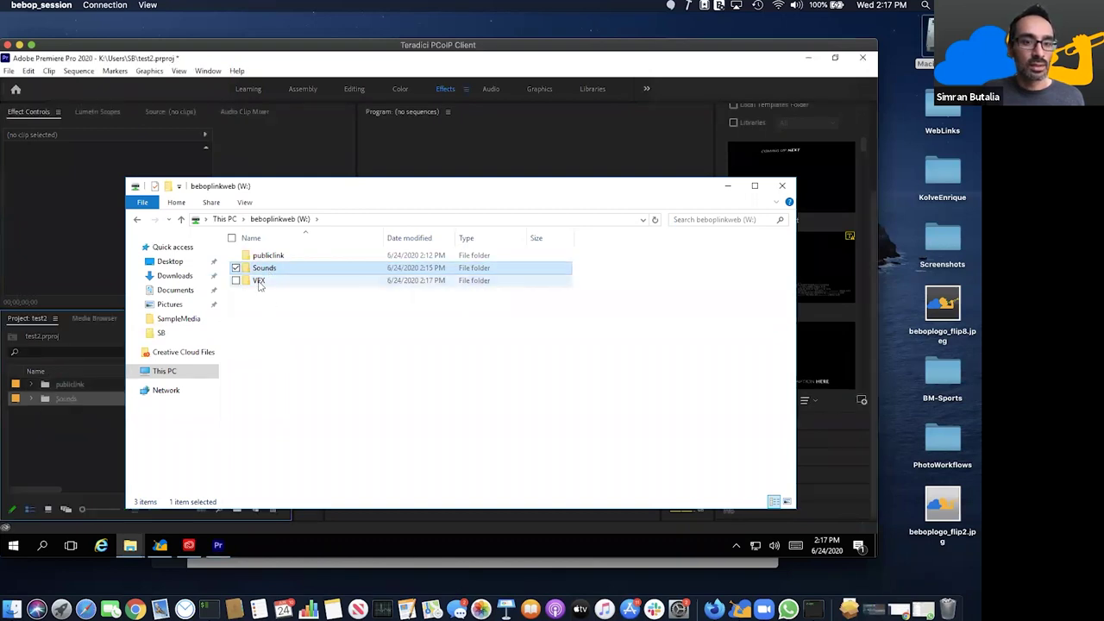
{"action": "left_click_drag", "start_coordinate": [259, 281], "coordinate": [81, 445]}
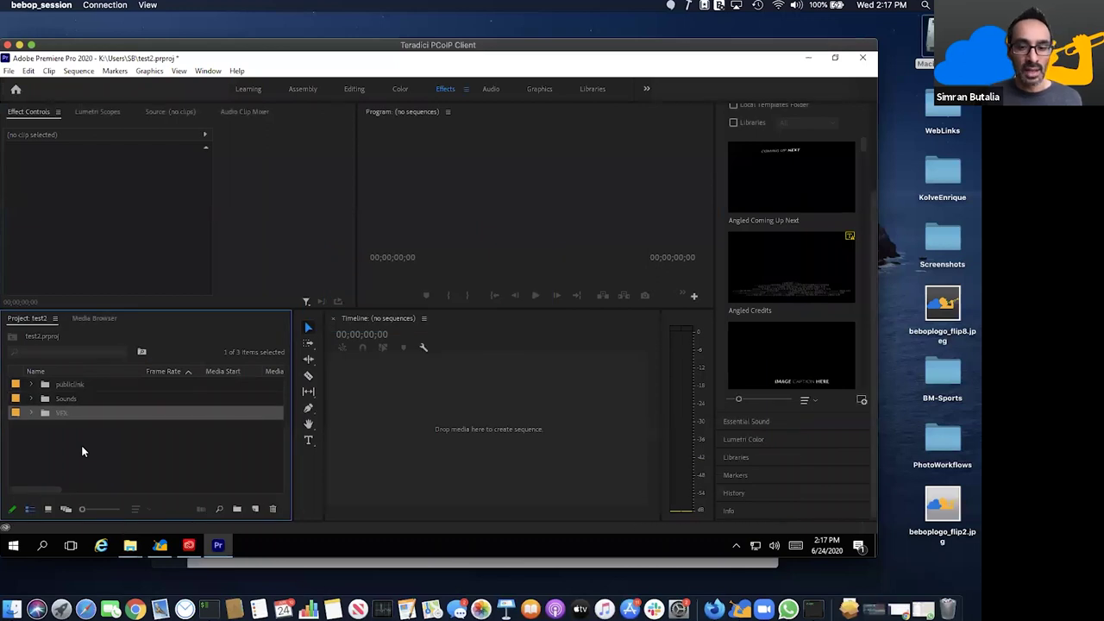
{"action": "left_click", "coordinate": [30, 385]}
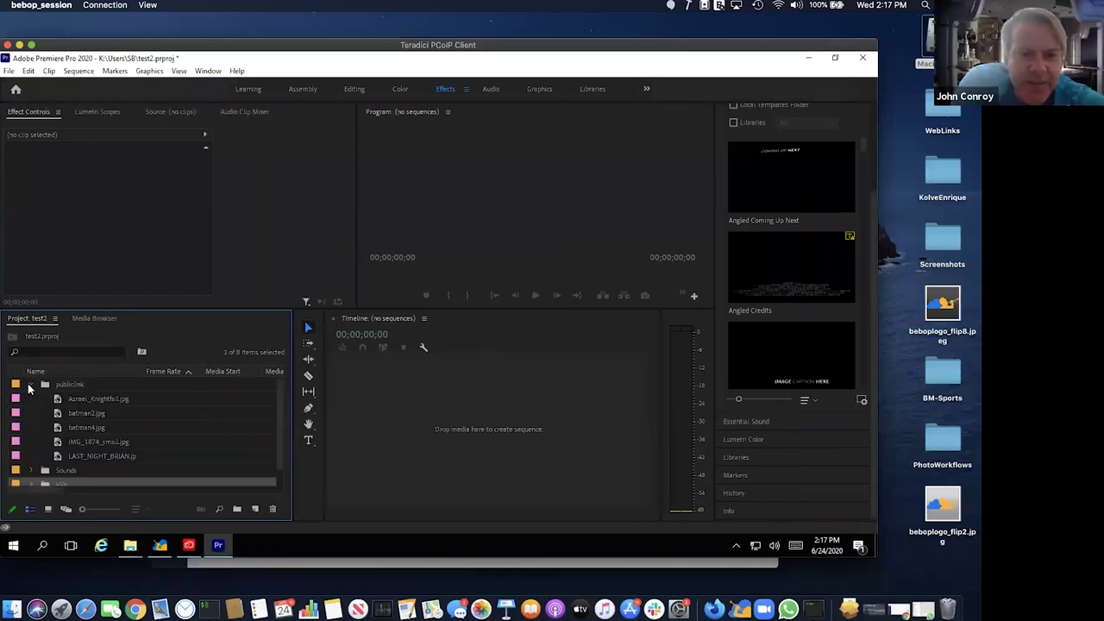
- Create a batman2 sequence from batman2.jpg and return to its start
{"action": "left_click", "coordinate": [99, 413]}
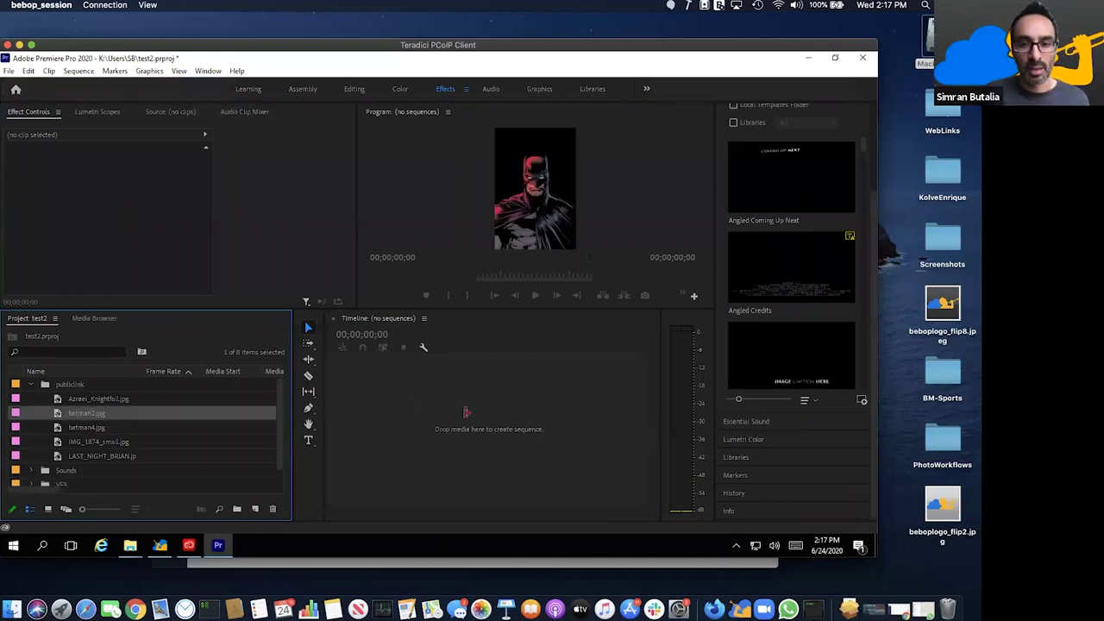
{"action": "left_click_drag", "start_coordinate": [466, 412], "coordinate": [466, 414]}
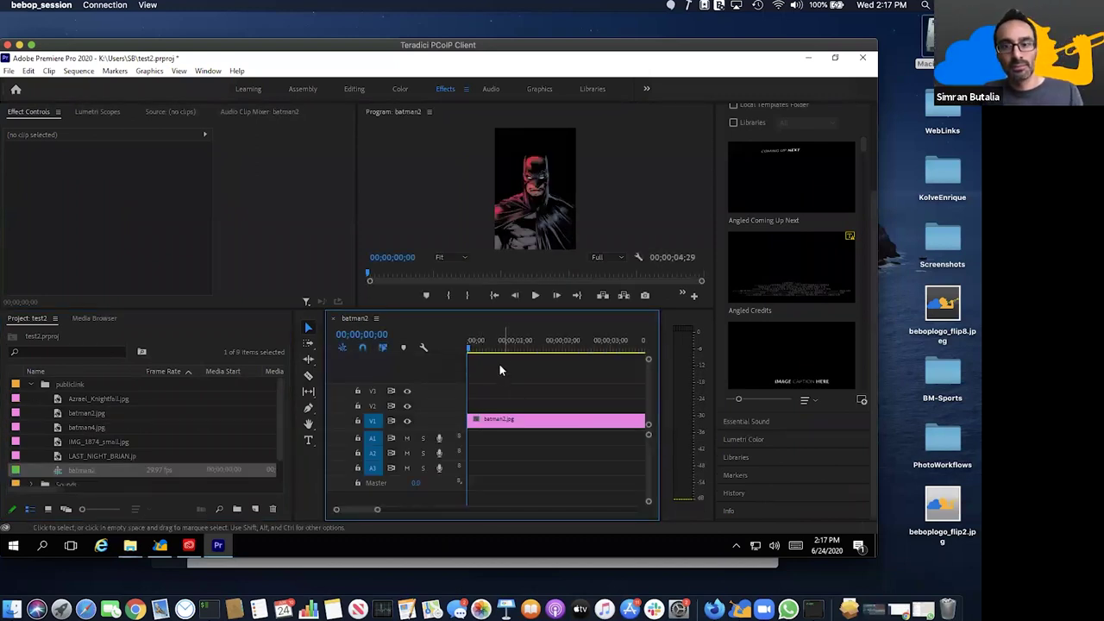
{"action": "left_click_drag", "start_coordinate": [547, 349], "coordinate": [487, 416]}
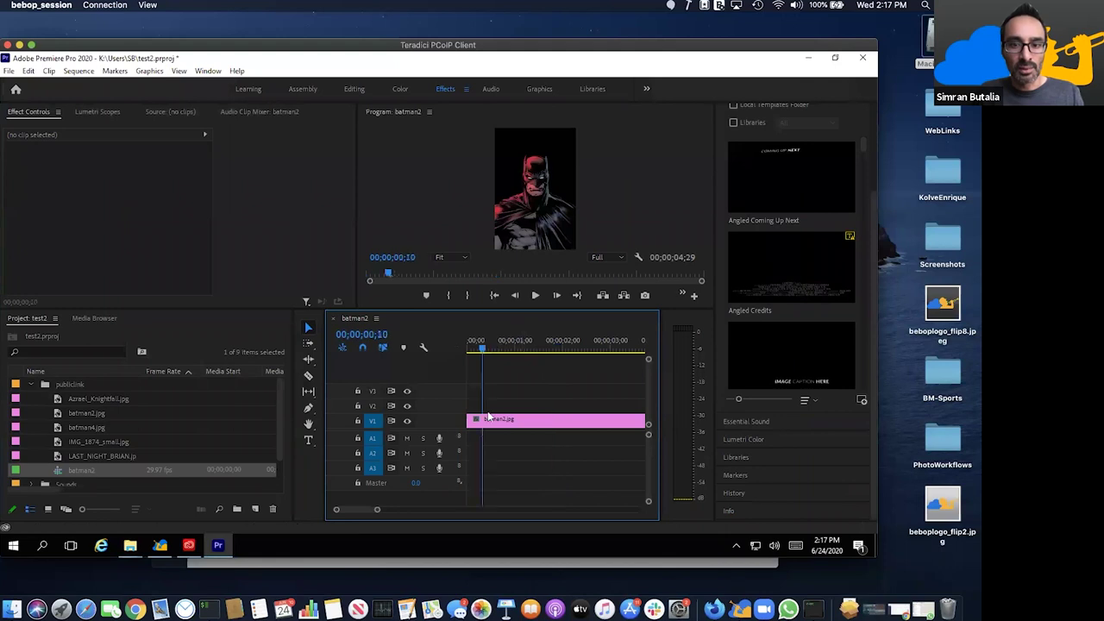
{"action": "key", "text": "Home"}
- Keyframe Scale from 100 at the start to about 151 at 00;00;02;10, then play it back
{"action": "left_click", "coordinate": [488, 419]}
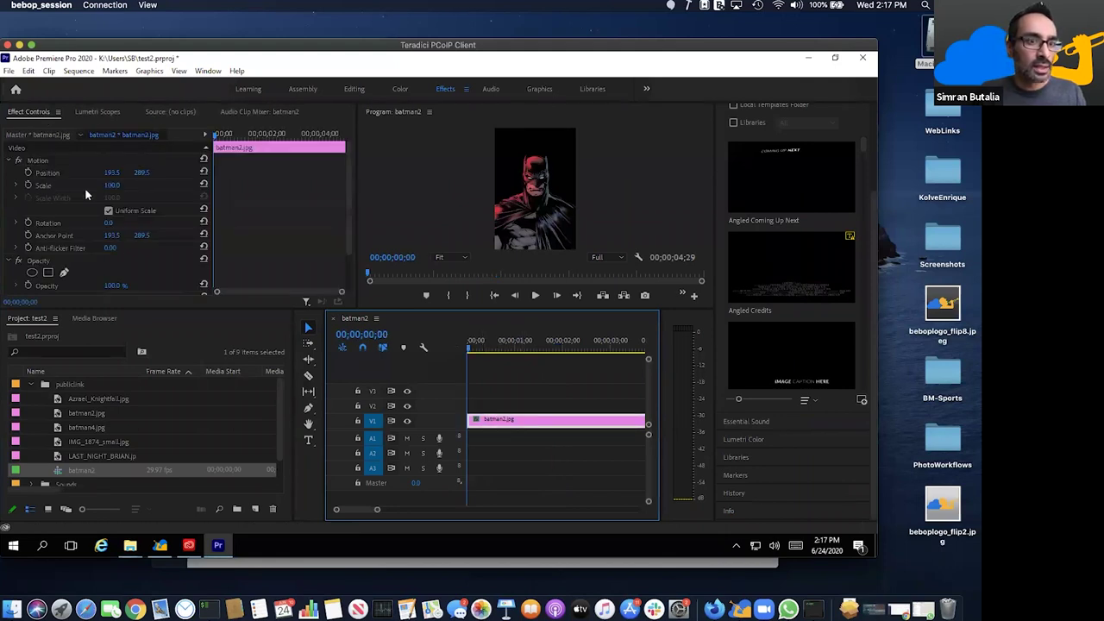
{"action": "left_click", "coordinate": [28, 185]}
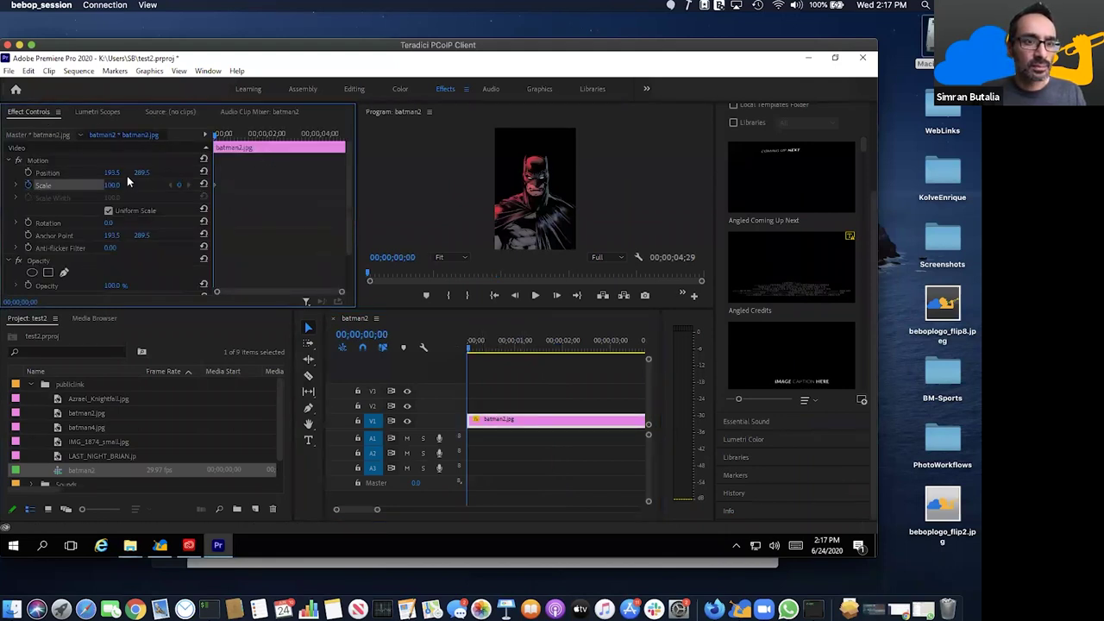
{"action": "left_click", "coordinate": [277, 135]}
{"action": "left_click_drag", "start_coordinate": [107, 185], "coordinate": [138, 180]}
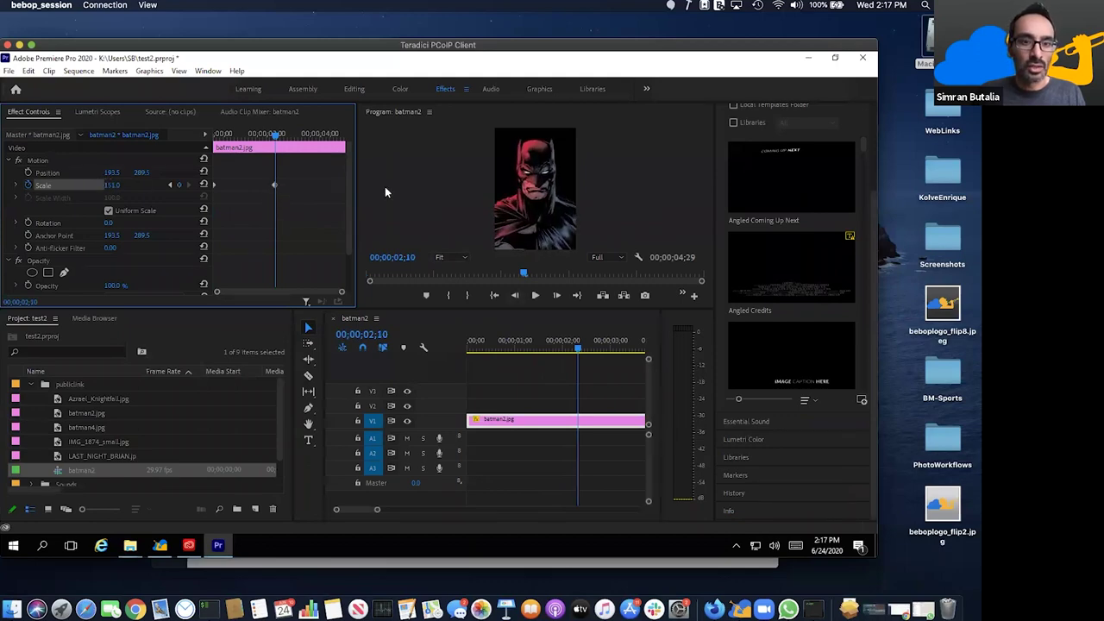
{"action": "left_click", "coordinate": [456, 346]}
{"action": "key", "text": "Home"}
{"action": "key", "text": "space"}
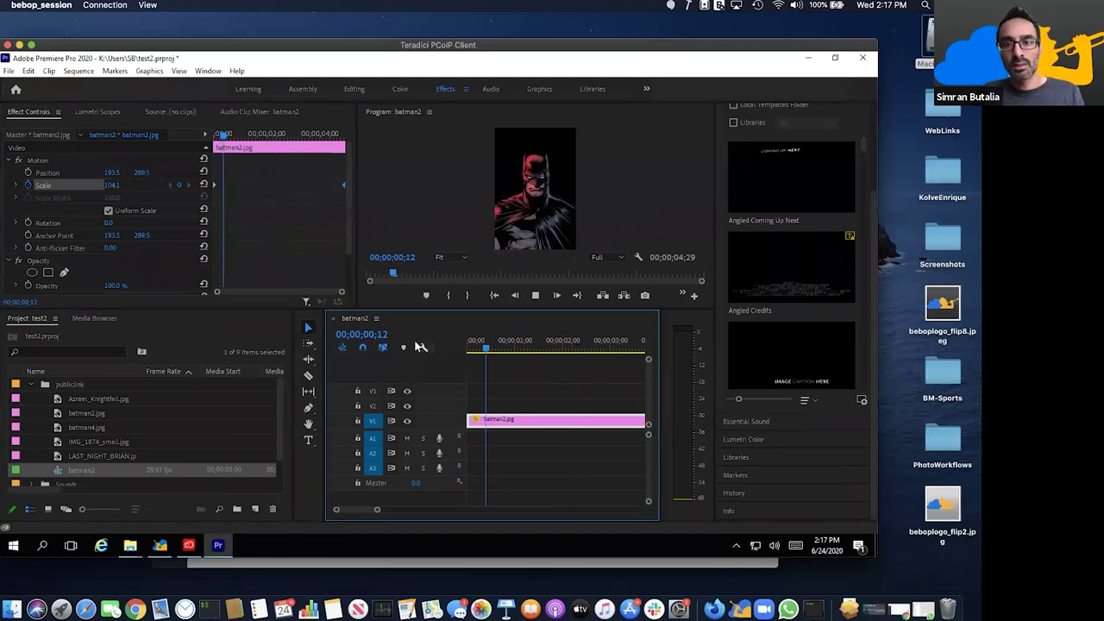
{"action": "key", "text": "space"}
{"action": "key", "text": "minus"}
{"action": "key", "text": "minus"}
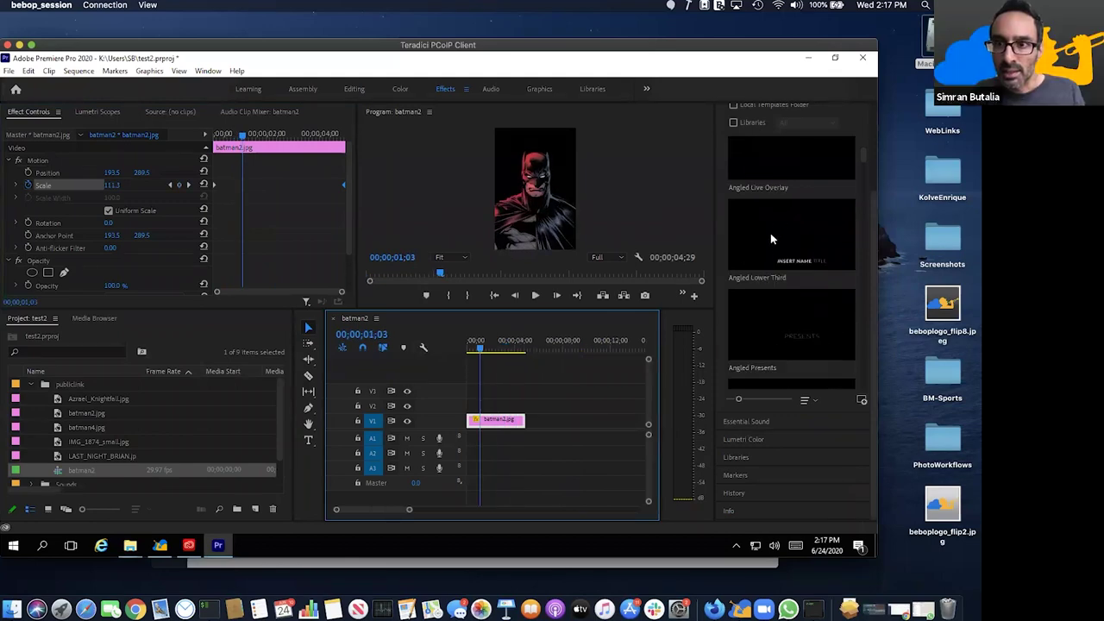
- Place the Bold Title template on track V2 and start batman2.jpg later in the sequence
{"action": "scroll", "coordinate": [770, 234], "scroll_direction": "down", "scroll_amount": 3}
{"action": "scroll", "coordinate": [770, 233], "scroll_direction": "down", "scroll_amount": 4}
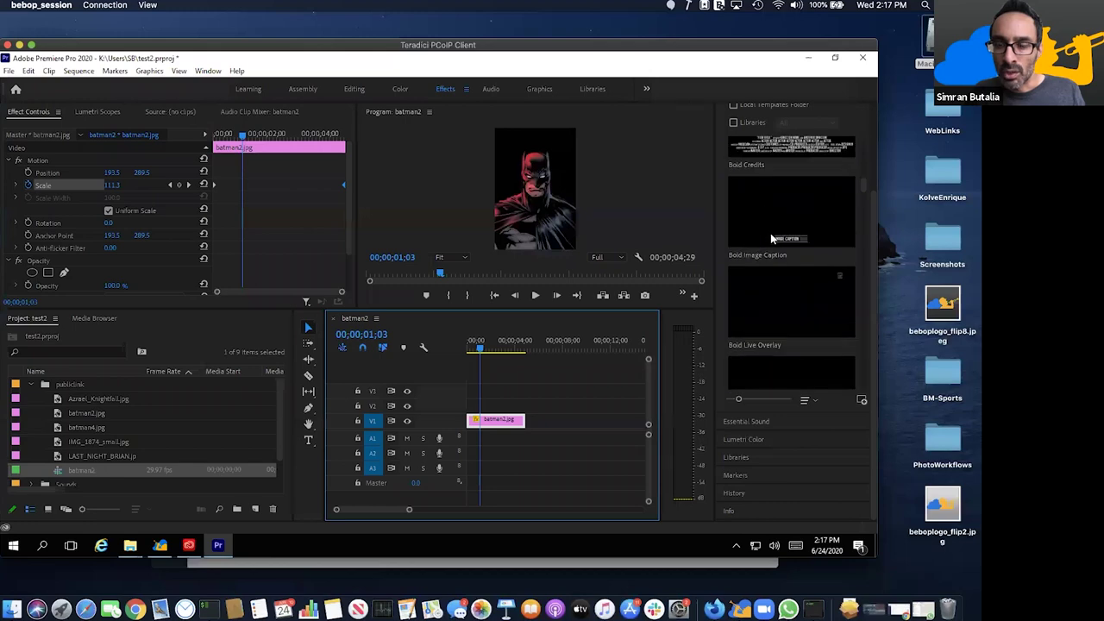
{"action": "scroll", "coordinate": [770, 233], "scroll_direction": "down", "scroll_amount": 2}
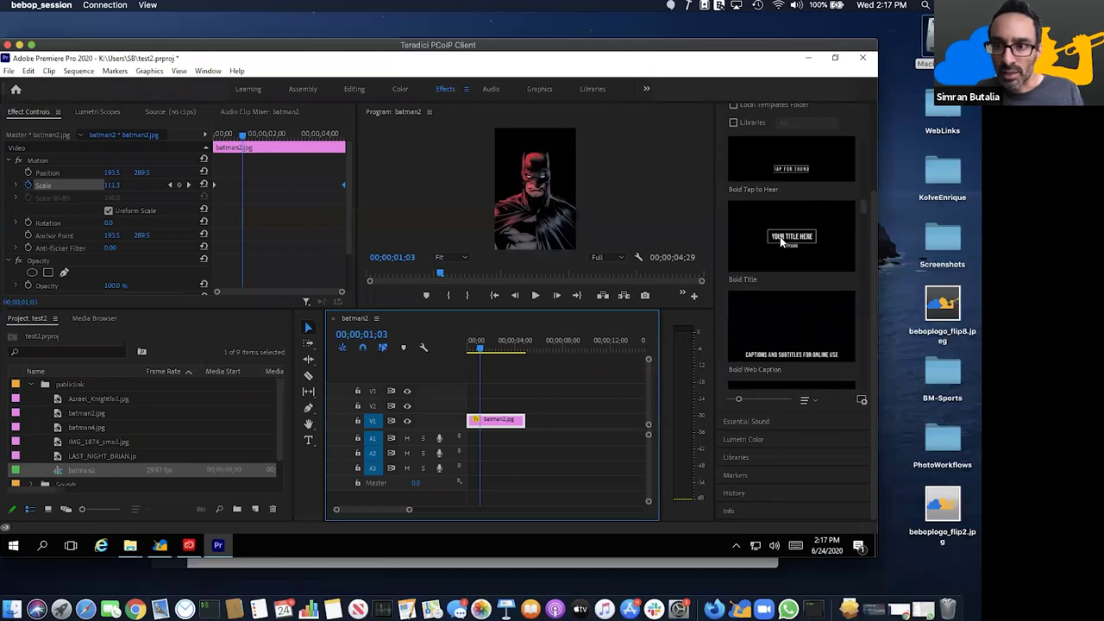
{"action": "left_click_drag", "start_coordinate": [769, 235], "coordinate": [518, 423]}
{"action": "left_click", "coordinate": [484, 349]}
{"action": "key", "text": "="}
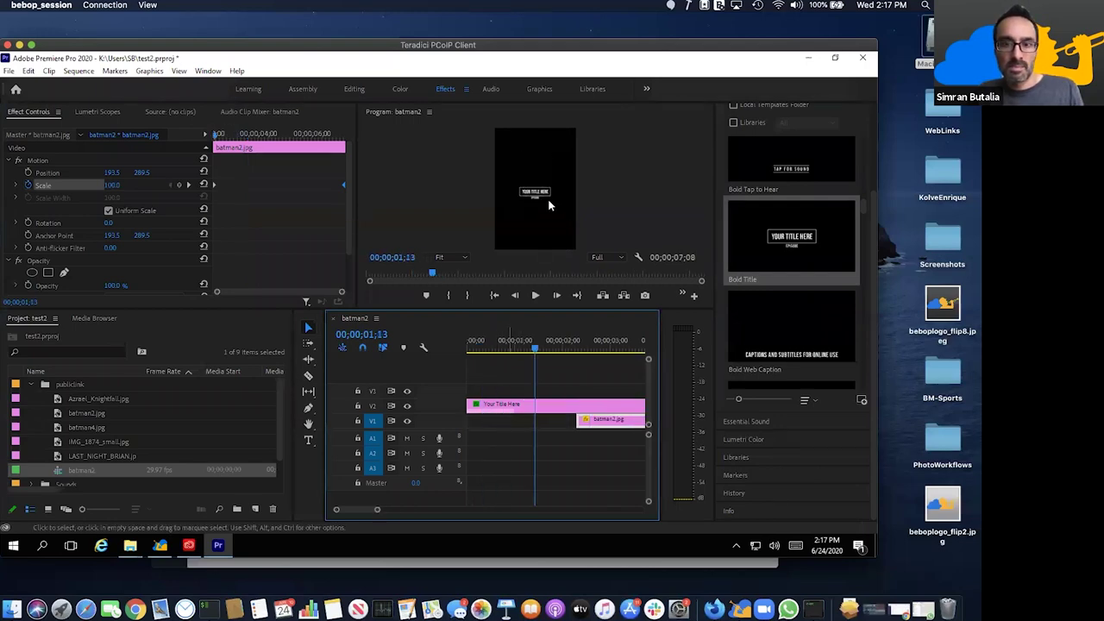
{"action": "left_click", "coordinate": [527, 257]}
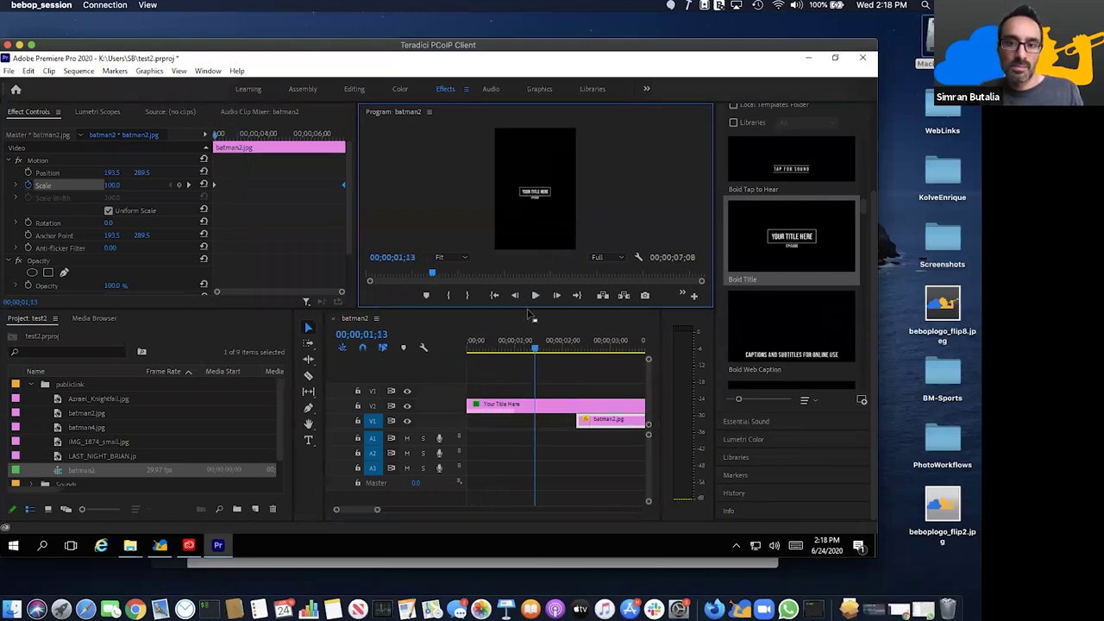
{"action": "left_click_drag", "start_coordinate": [526, 308], "coordinate": [518, 364]}
- Change the title text to BEBOP LINK in the Program monitor
{"action": "double_click", "coordinate": [539, 222]}
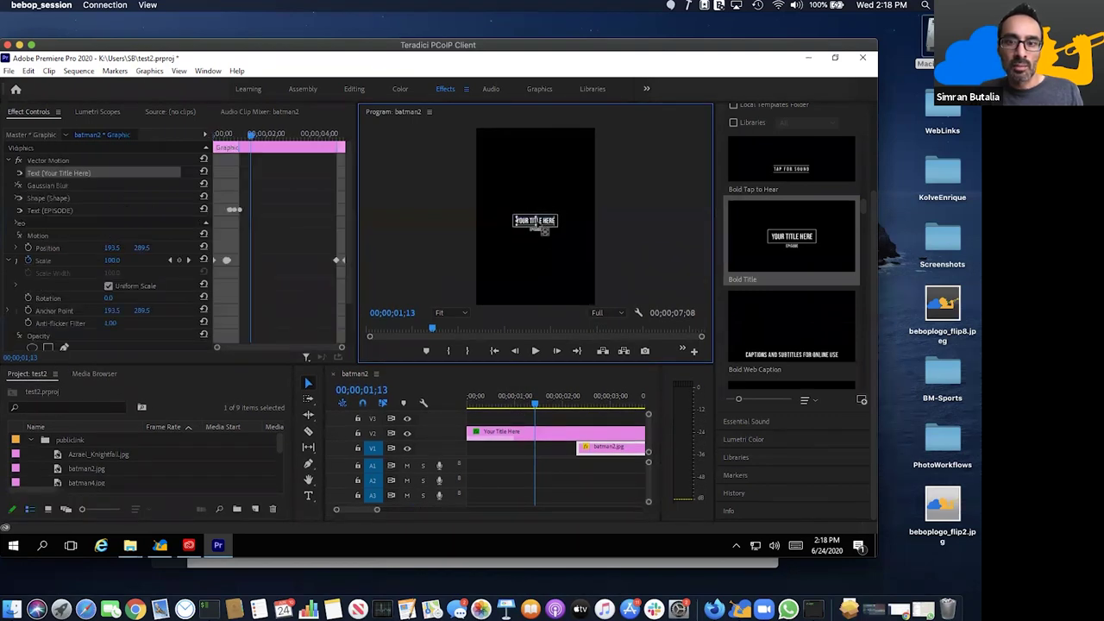
{"action": "type", "text": "BEBOP LINK"}
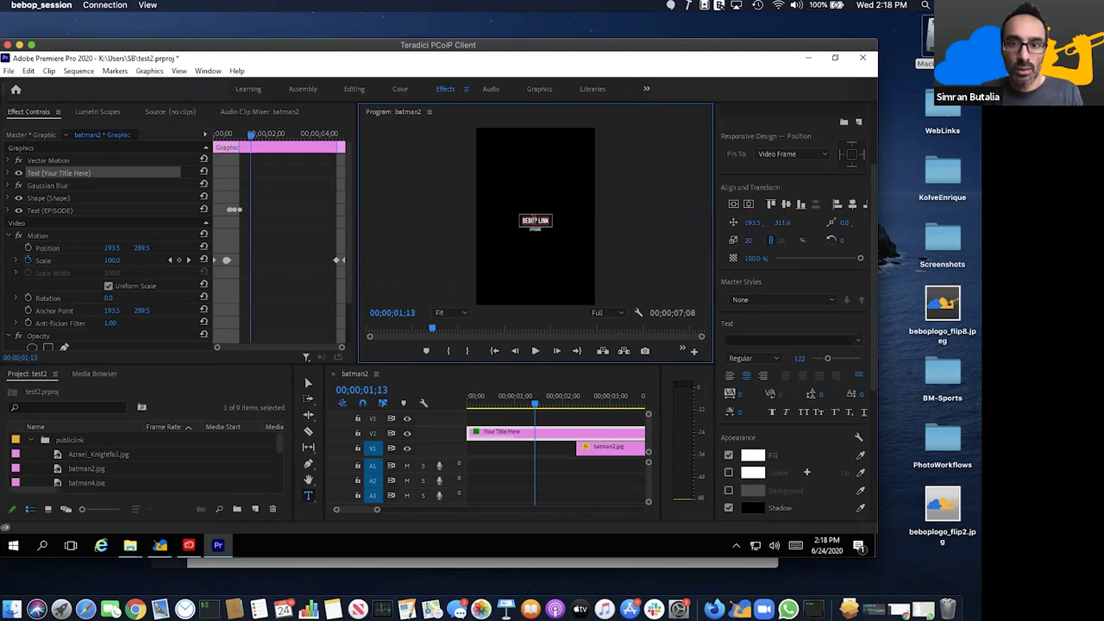
{"action": "left_click", "coordinate": [535, 229]}
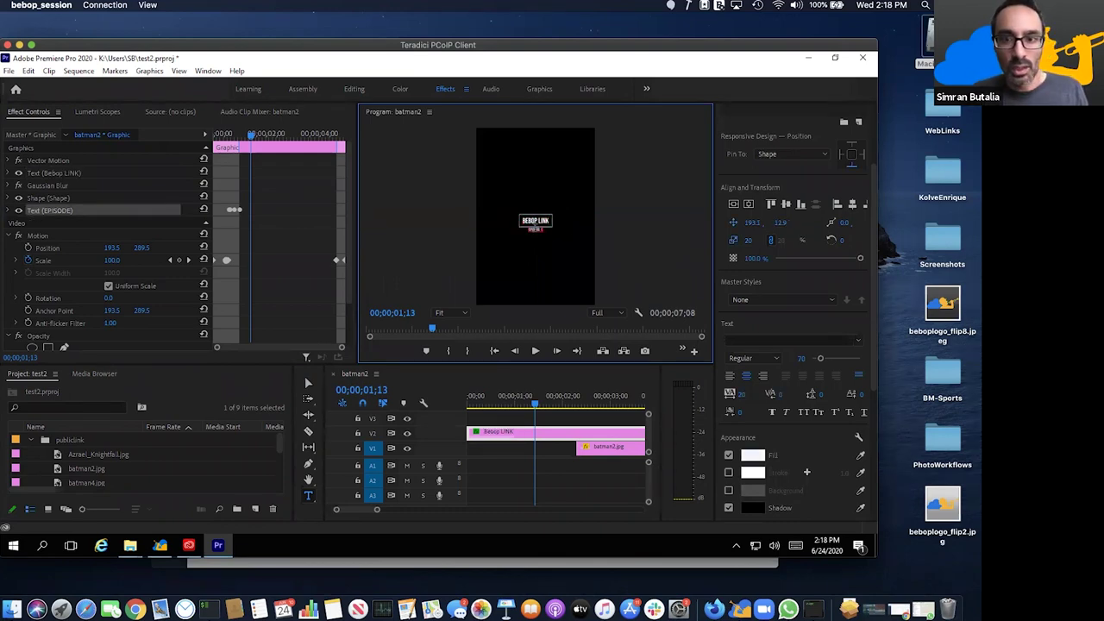
{"action": "left_click", "coordinate": [308, 383]}
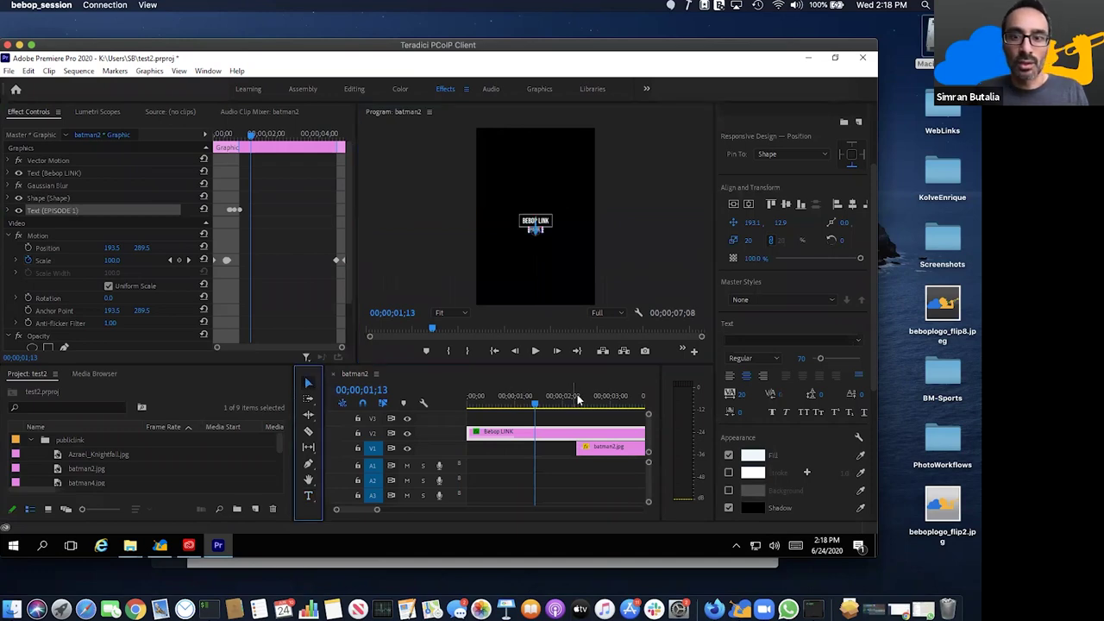
- Play back the title frames and shorten the BEBOP LINK title clip
{"action": "left_click", "coordinate": [512, 400]}
{"action": "left_click_drag", "start_coordinate": [512, 402], "coordinate": [506, 399]}
{"action": "key", "text": "space"}
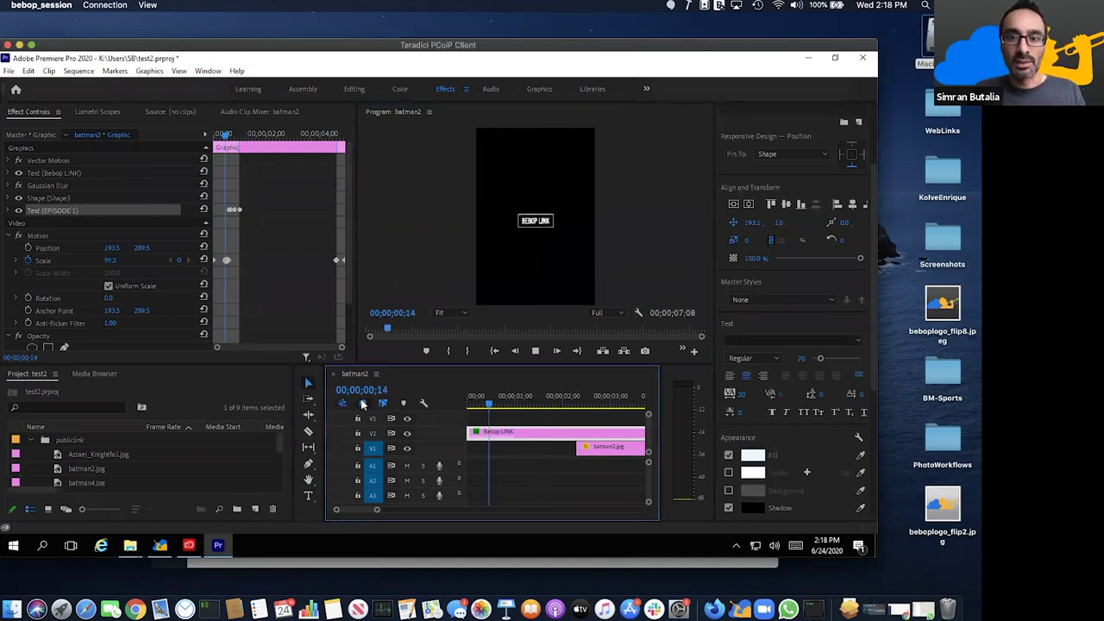
{"action": "key", "text": "space"}
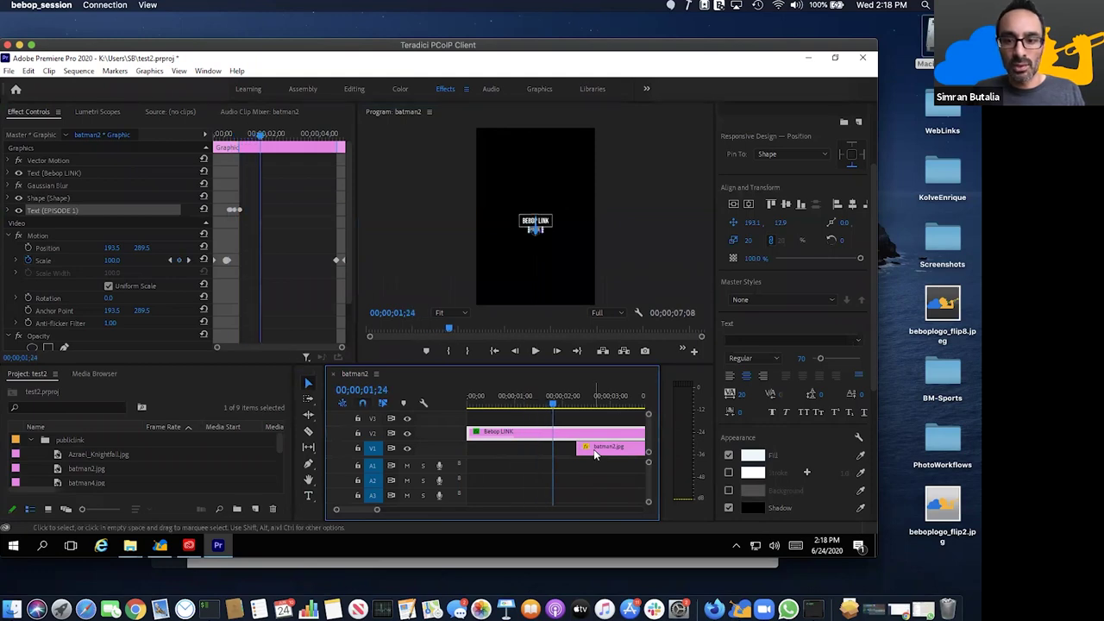
{"action": "key", "text": "minus"}
{"action": "key", "text": "minus"}
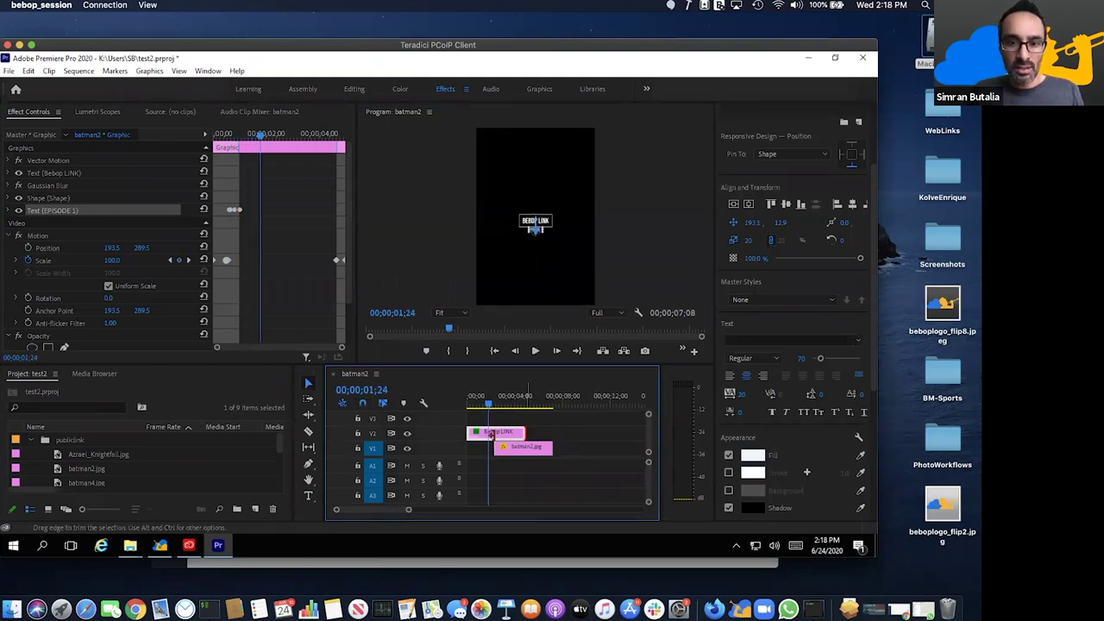
{"action": "left_click_drag", "start_coordinate": [514, 434], "coordinate": [492, 434]}
- Place 01 Light Leak.mov on track V3, play it and mute its audio track
{"action": "left_click", "coordinate": [33, 440]}
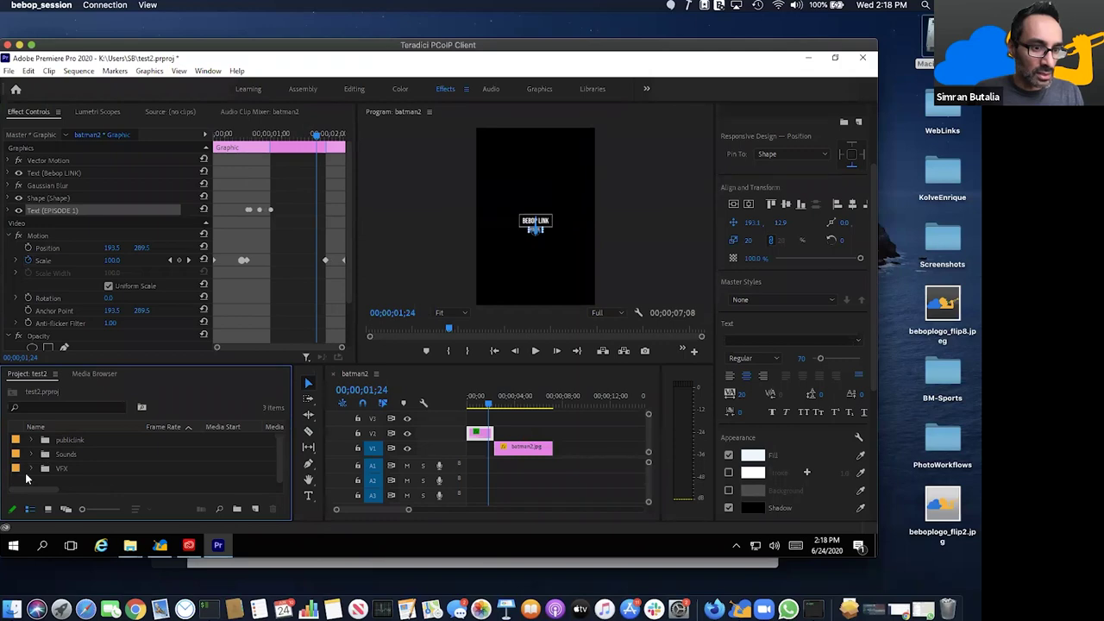
{"action": "left_click_drag", "start_coordinate": [267, 482], "coordinate": [507, 422]}
{"action": "key", "text": "space"}
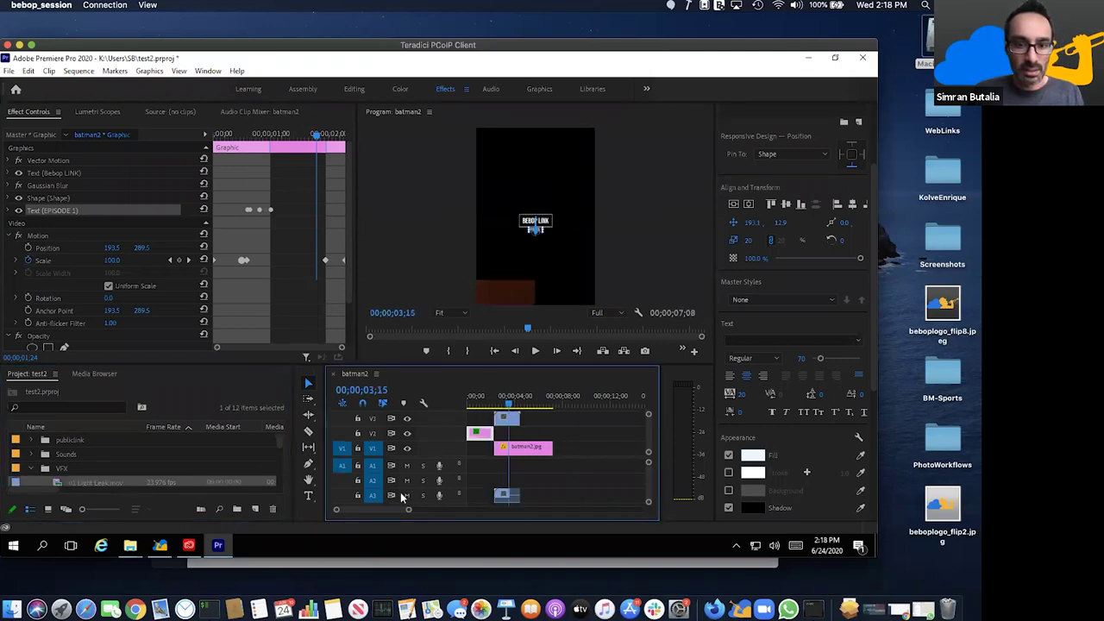
{"action": "left_click", "coordinate": [407, 495]}
{"action": "scroll", "coordinate": [488, 473], "scroll_direction": "up", "scroll_amount": 3}
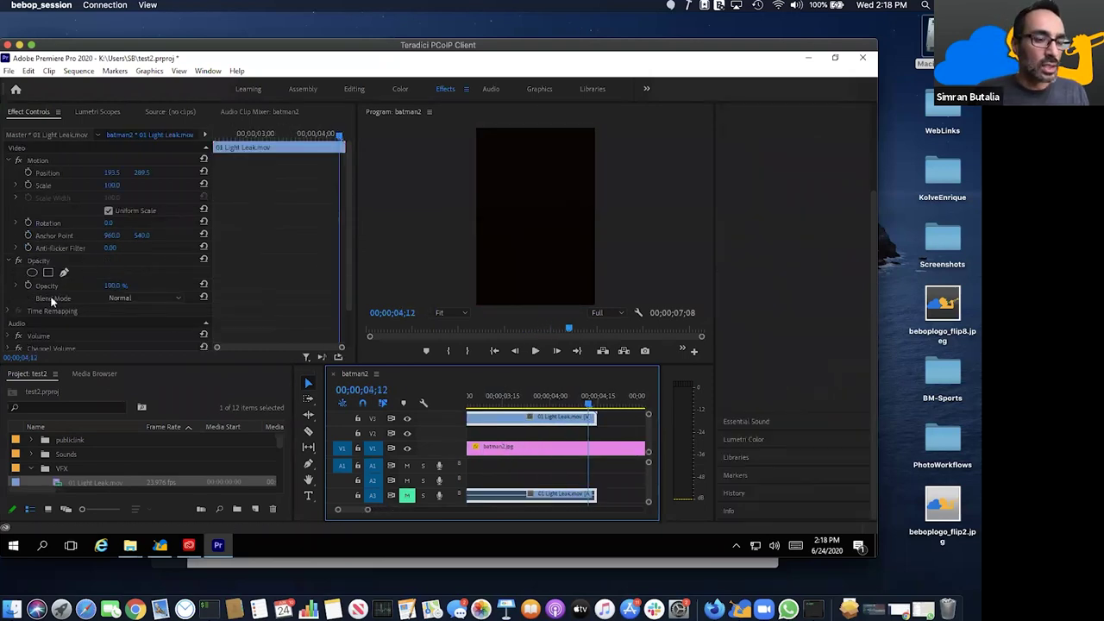
- Set the light leak's blend mode to Screen and preview the overlay
{"action": "left_click", "coordinate": [127, 297]}
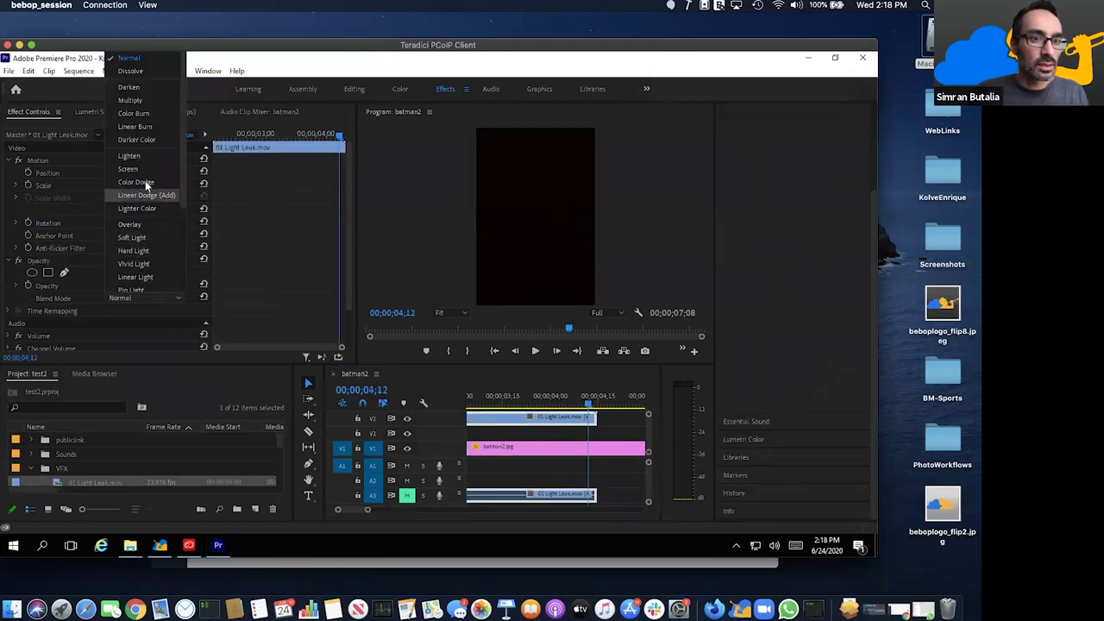
{"action": "left_click", "coordinate": [129, 169]}
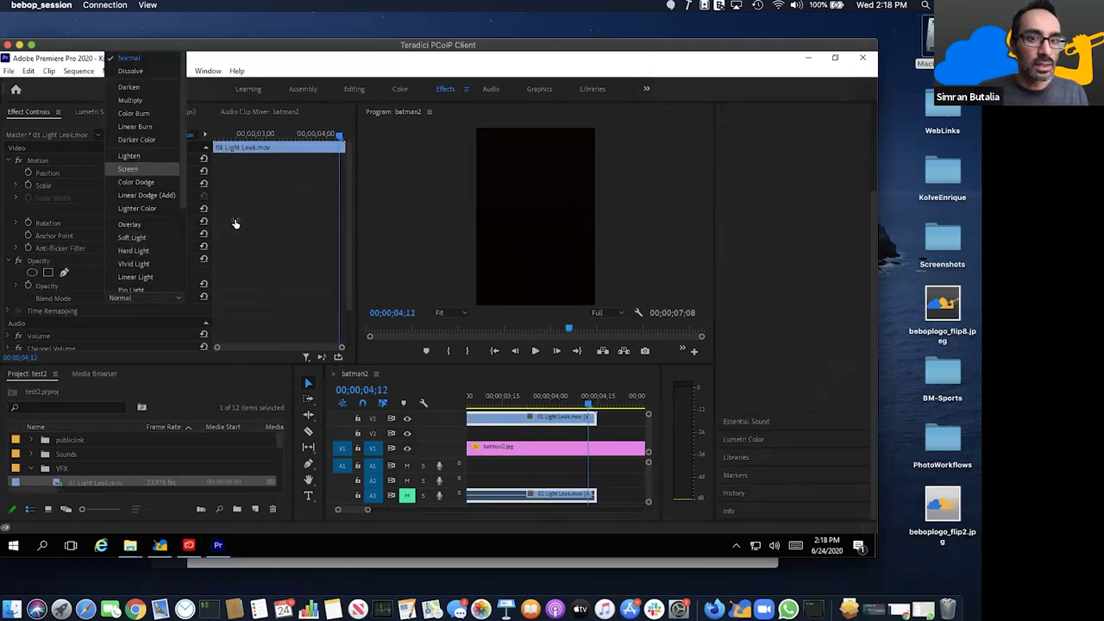
{"action": "left_click", "coordinate": [509, 398]}
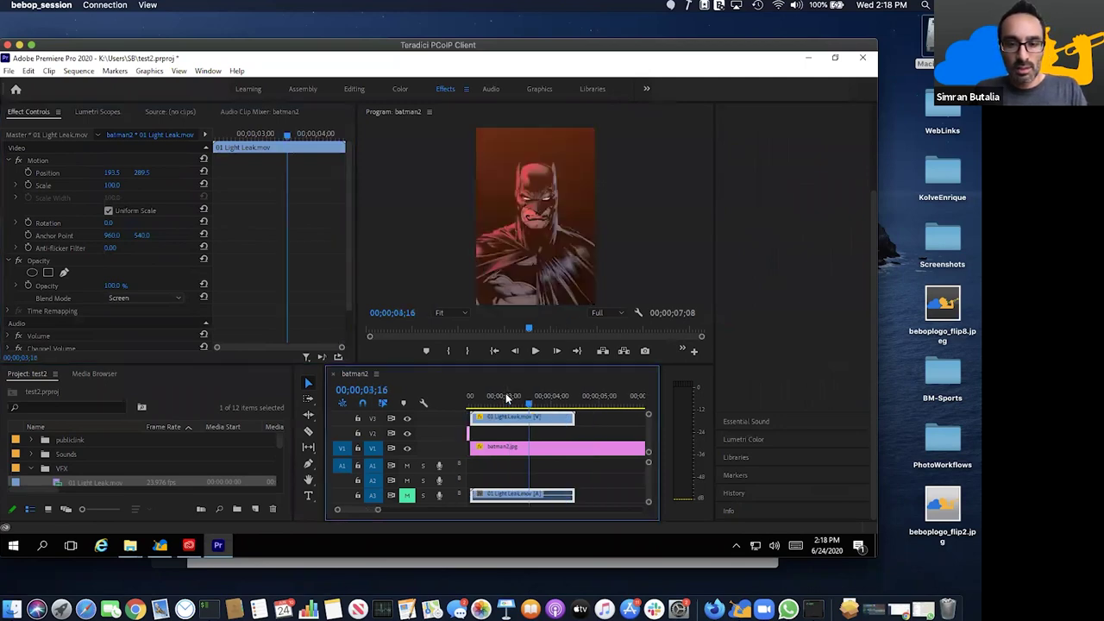
{"action": "key", "text": "minus"}
{"action": "left_click", "coordinate": [513, 402]}
{"action": "key", "text": "space"}
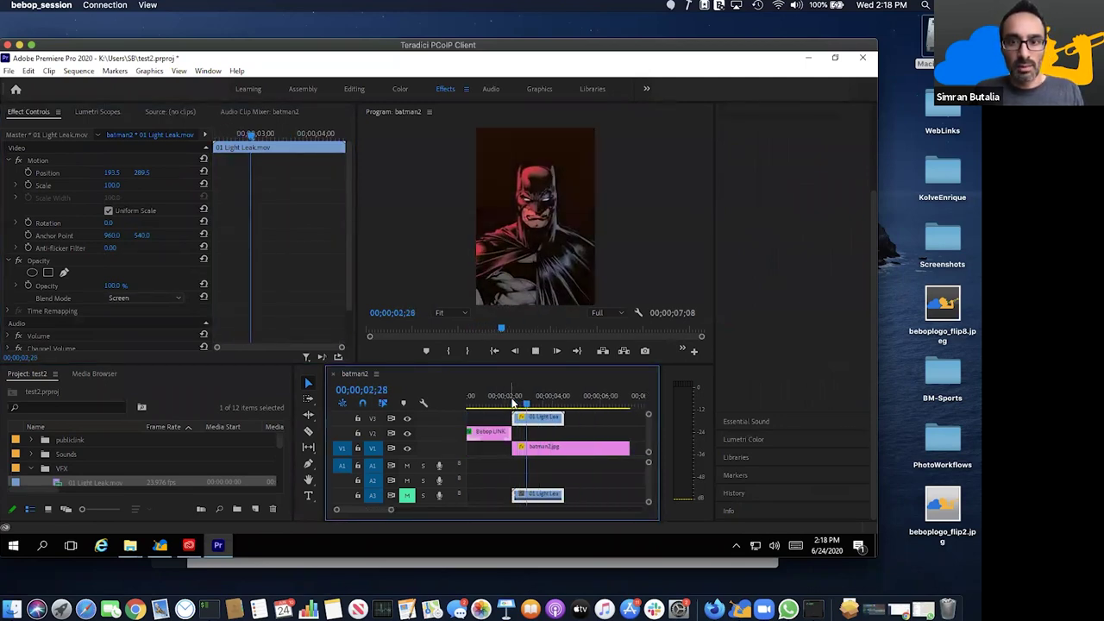
{"action": "key", "text": "space"}
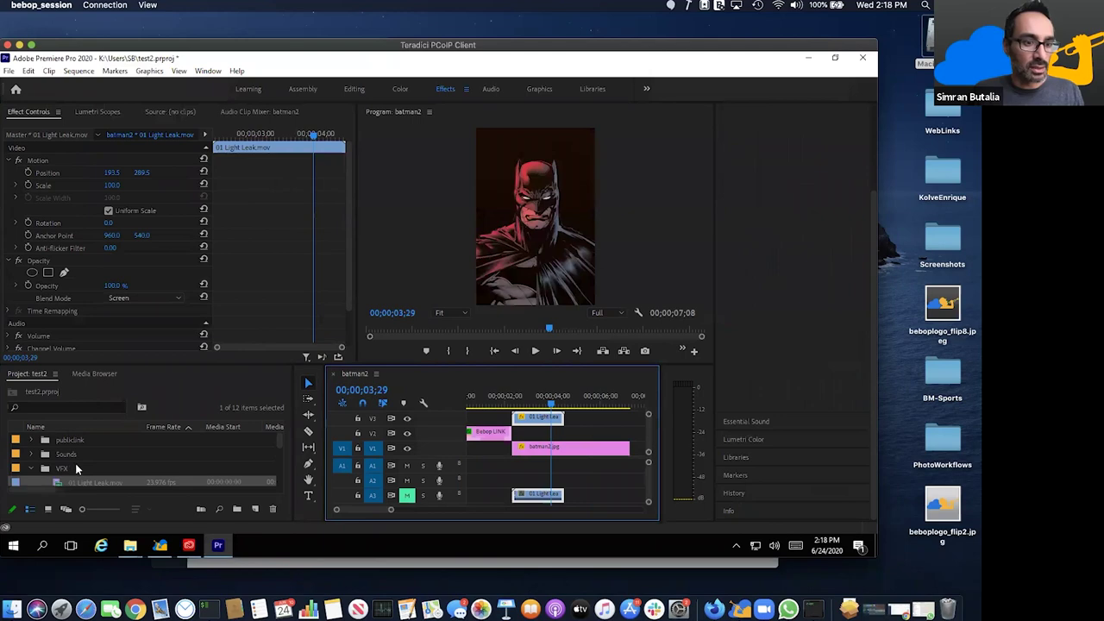
- Add four more Light Leak clips from the VFX bin after the first one on V3
{"action": "scroll", "coordinate": [75, 463], "scroll_direction": "down", "scroll_amount": 1}
{"action": "left_click", "coordinate": [64, 470]}
{"action": "scroll", "coordinate": [65, 470], "scroll_direction": "down", "scroll_amount": 1}
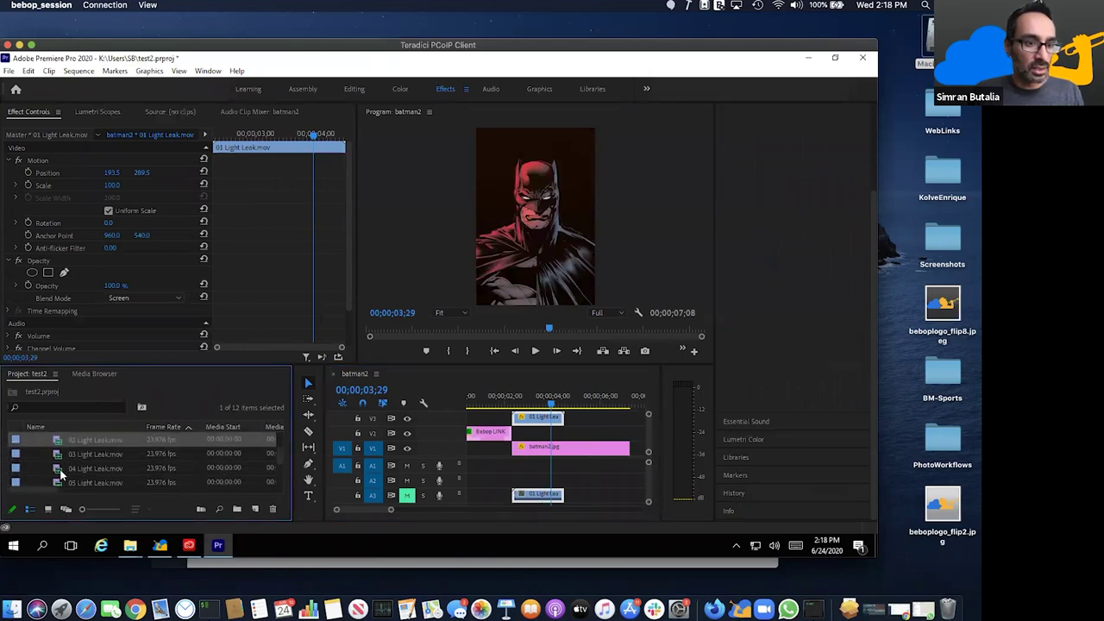
{"action": "left_click", "coordinate": [63, 482], "text": "shift"}
{"action": "left_click_drag", "start_coordinate": [63, 451], "coordinate": [604, 419]}
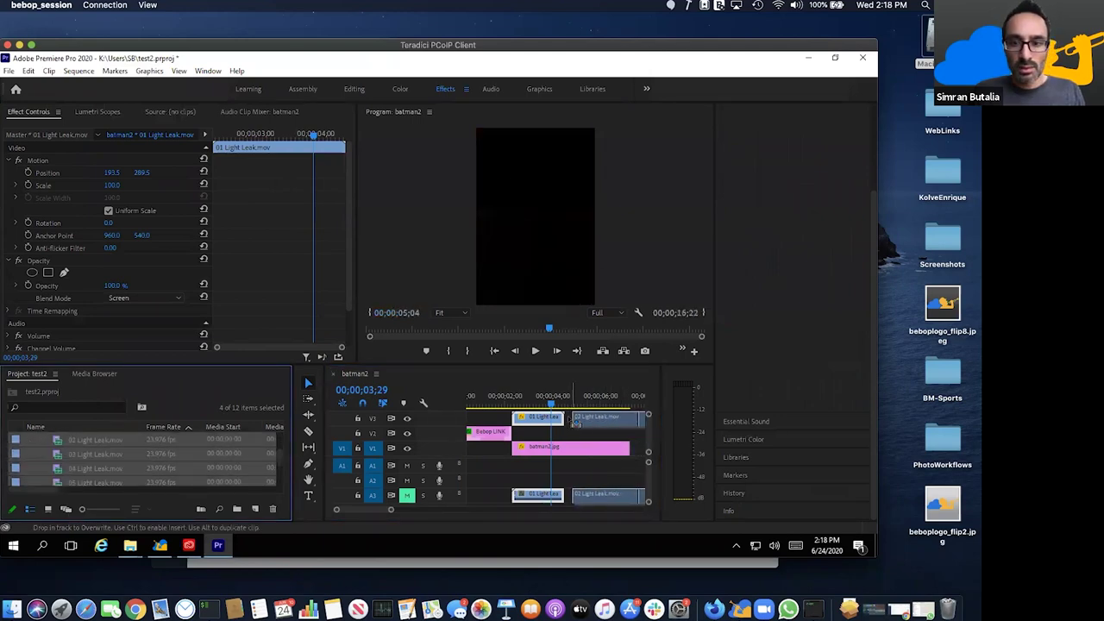
{"action": "key", "text": "\\"}
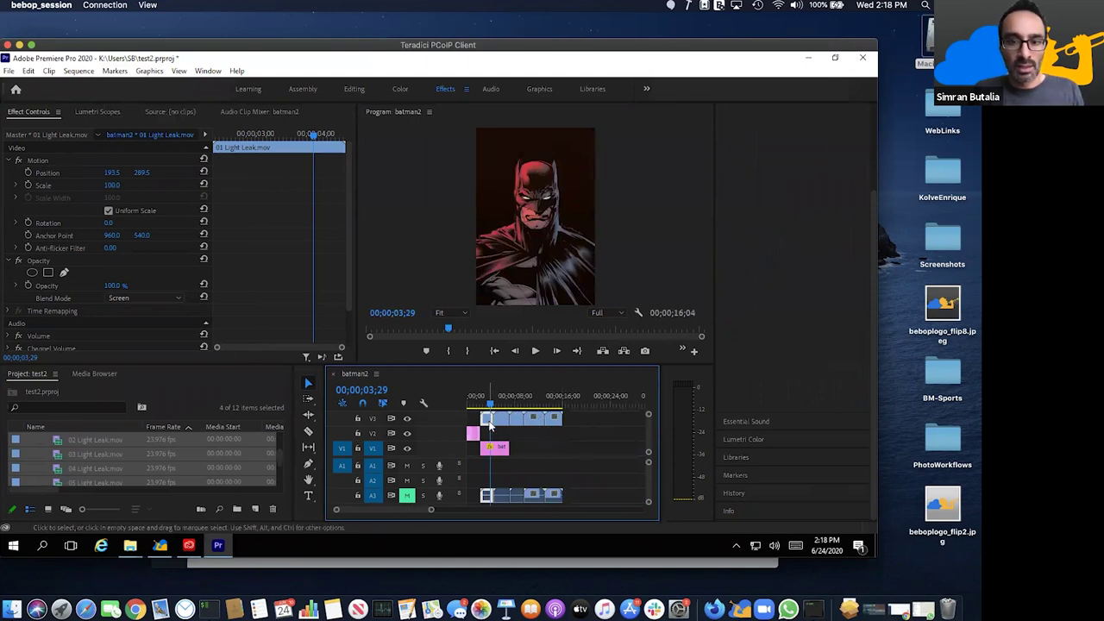
- Copy the first Light Leak clip and paste its motion and opacity attributes onto the new clips
{"action": "right_click", "coordinate": [490, 419]}
{"action": "key", "text": "Down"}
{"action": "key", "text": "Down"}
{"action": "key", "text": "Return"}
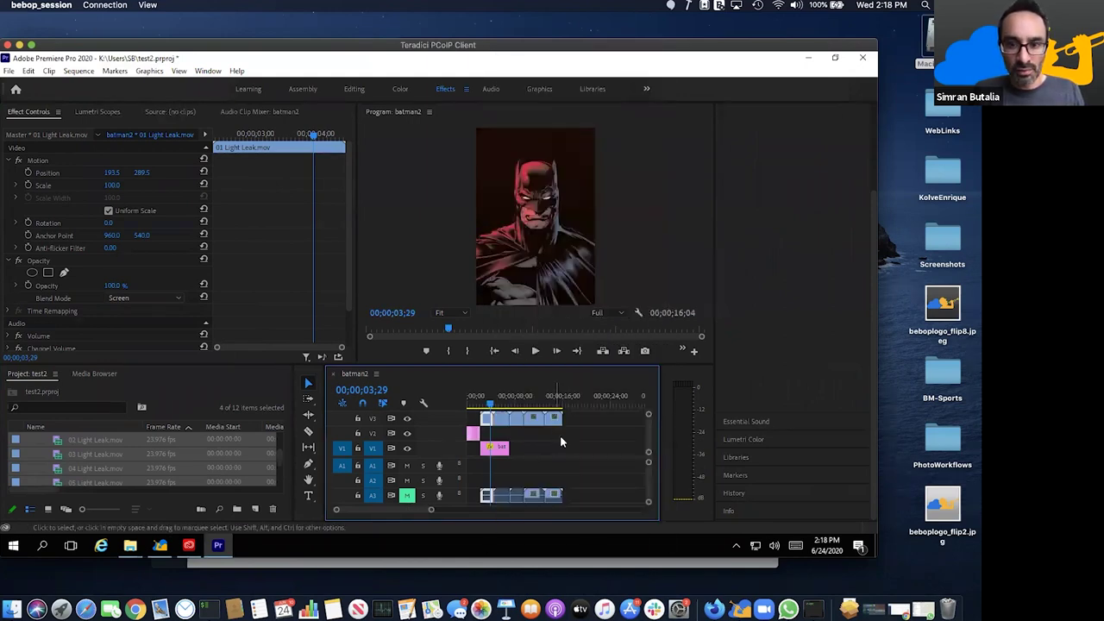
{"action": "left_click_drag", "start_coordinate": [580, 422], "coordinate": [506, 420]}
{"action": "right_click", "coordinate": [507, 420]}
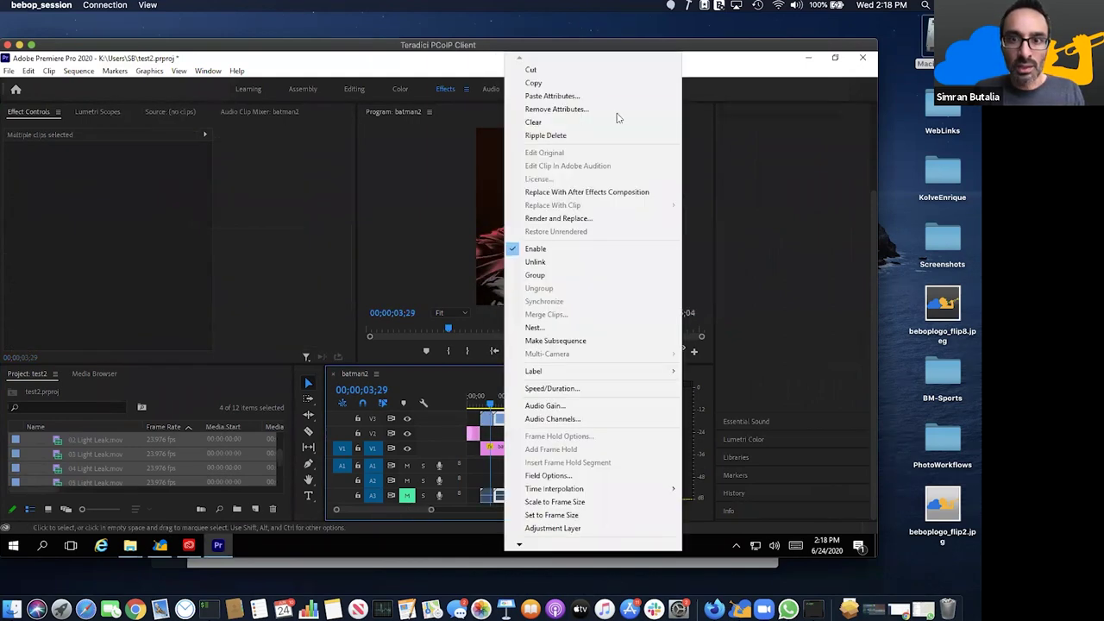
{"action": "left_click", "coordinate": [604, 101]}
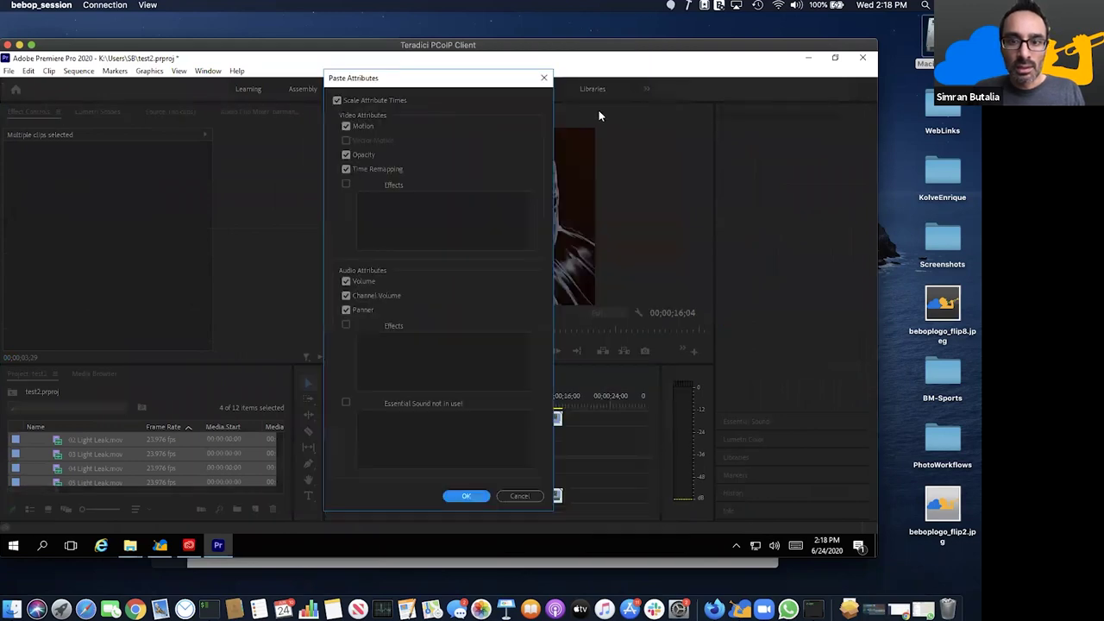
{"action": "left_click", "coordinate": [466, 496]}
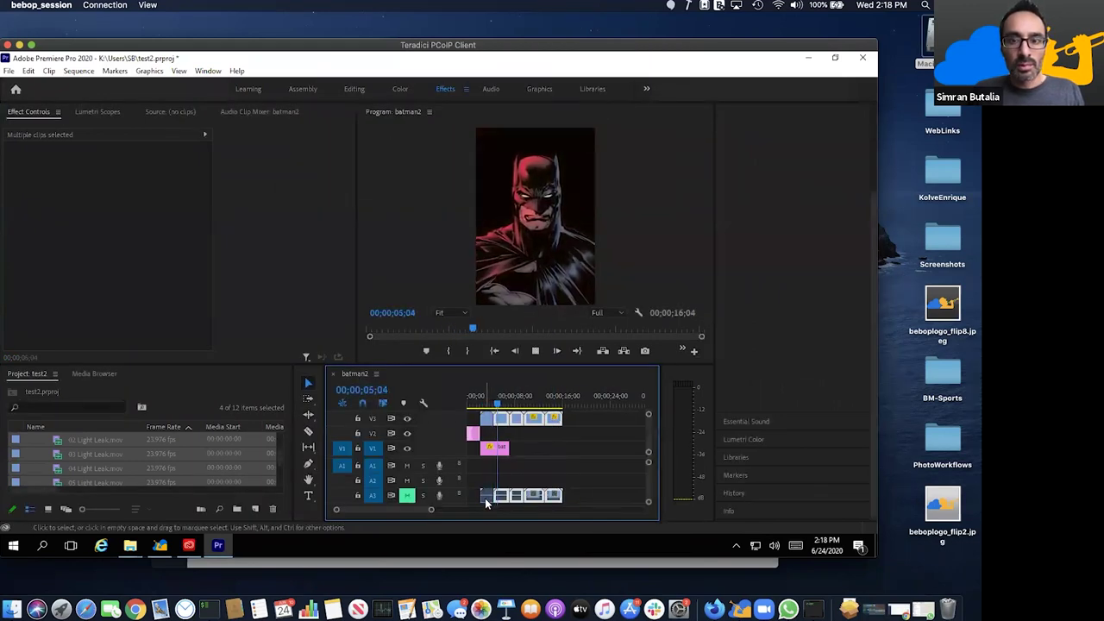
{"action": "key", "text": "space"}
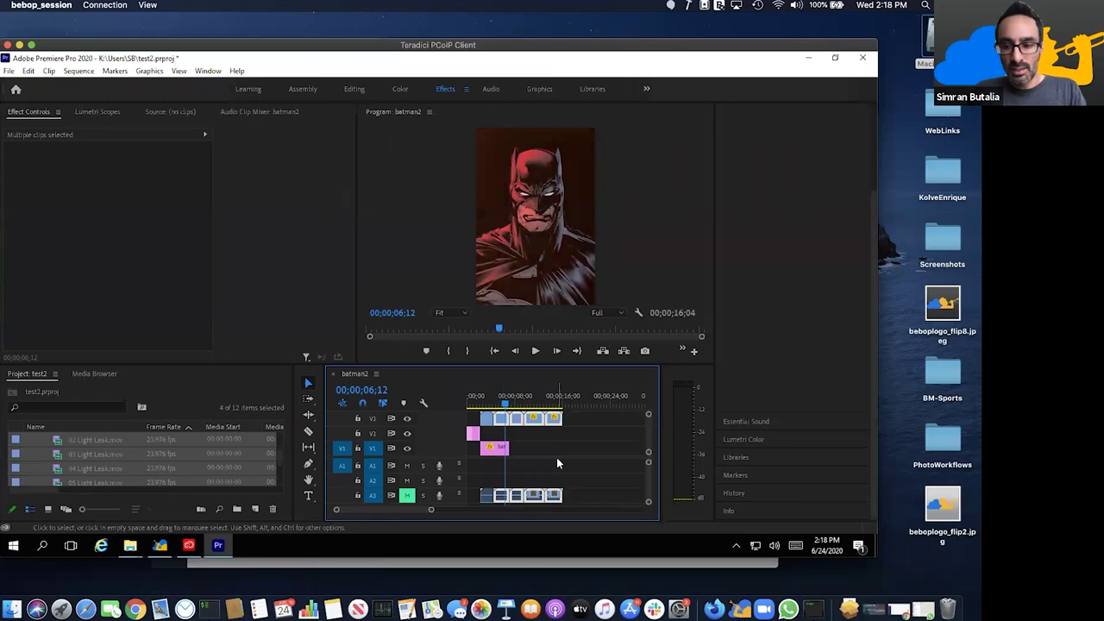
{"action": "key", "text": "="}
{"action": "key", "text": "="}
- Place ES_A Soft Embrace from the Sounds bin on A1 under batman2.jpg and play from the start
{"action": "scroll", "coordinate": [52, 452], "scroll_direction": "down", "scroll_amount": 3}
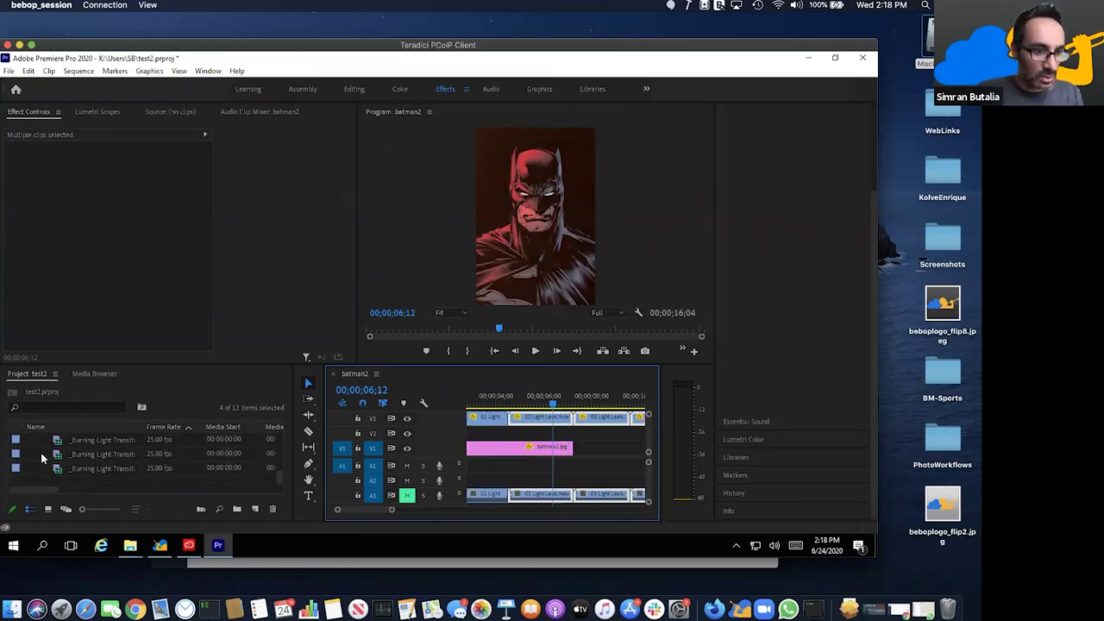
{"action": "scroll", "coordinate": [40, 454], "scroll_direction": "up", "scroll_amount": 3}
{"action": "left_click", "coordinate": [37, 454]}
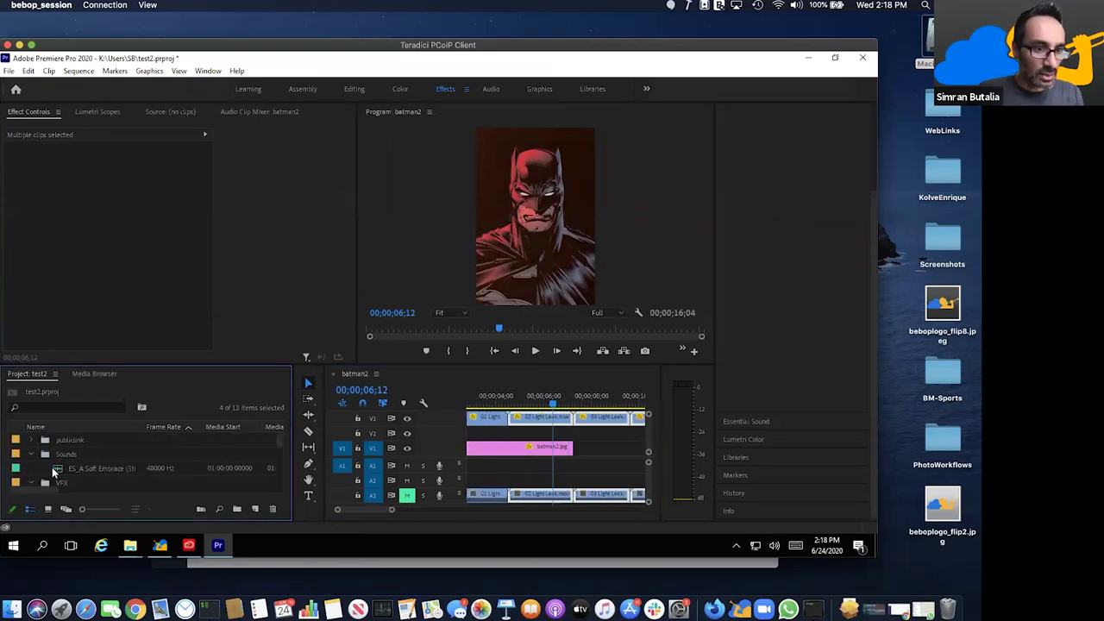
{"action": "left_click_drag", "start_coordinate": [53, 470], "coordinate": [473, 470]}
{"action": "key", "text": "minus"}
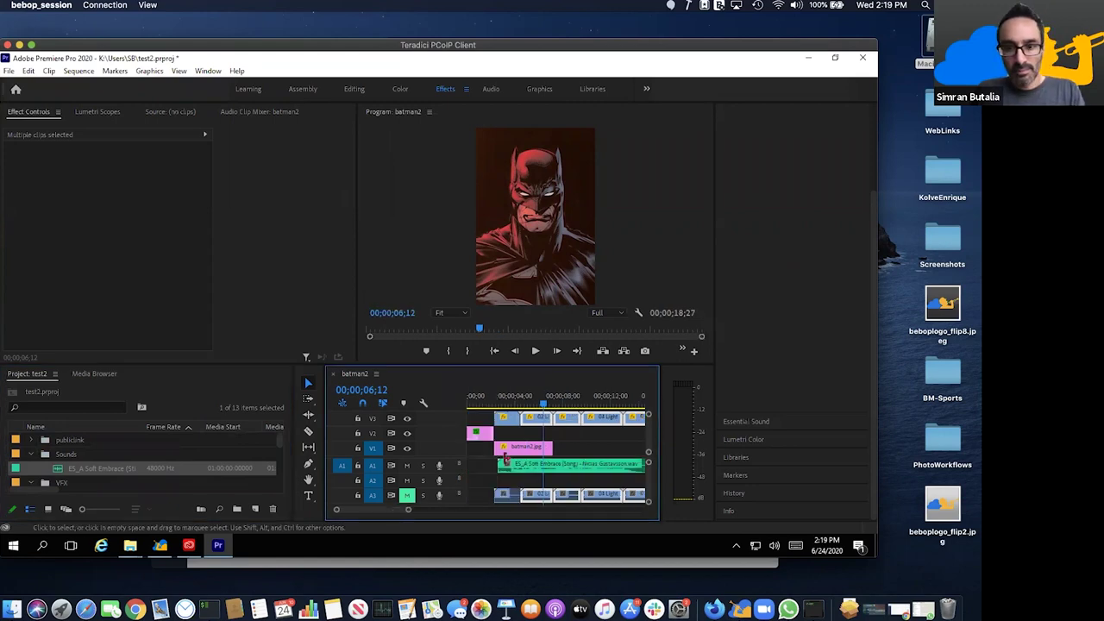
{"action": "key", "text": "minus"}
{"action": "key", "text": "Home"}
{"action": "left_click", "coordinate": [491, 467]}
{"action": "key", "text": "space"}
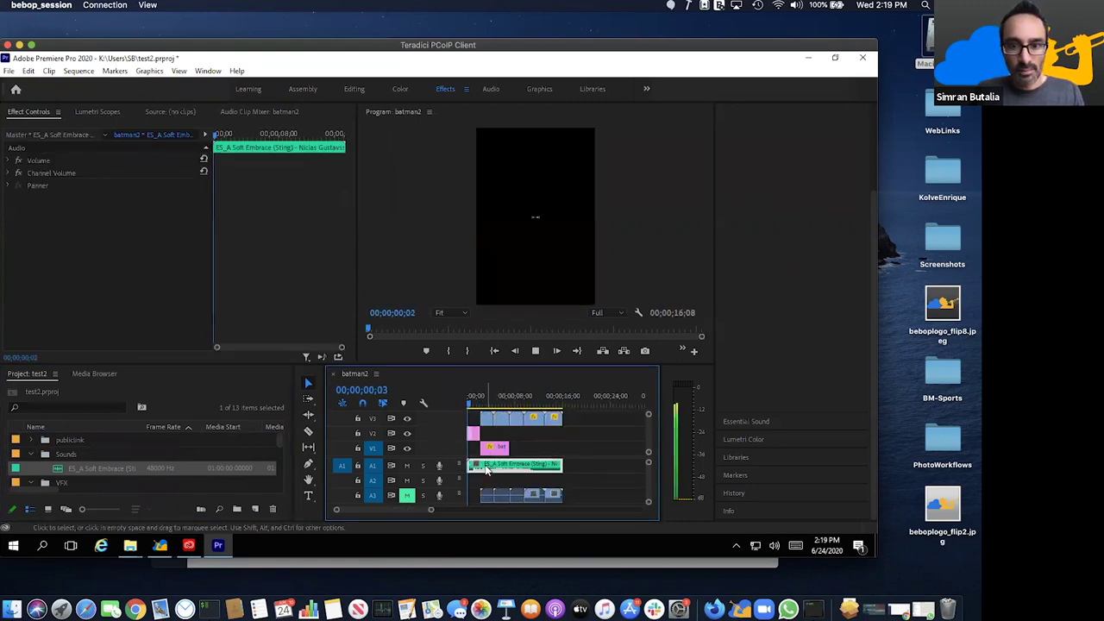
{"action": "key", "text": "equal"}
{"action": "key", "text": "equal"}
{"action": "key", "text": "equal"}
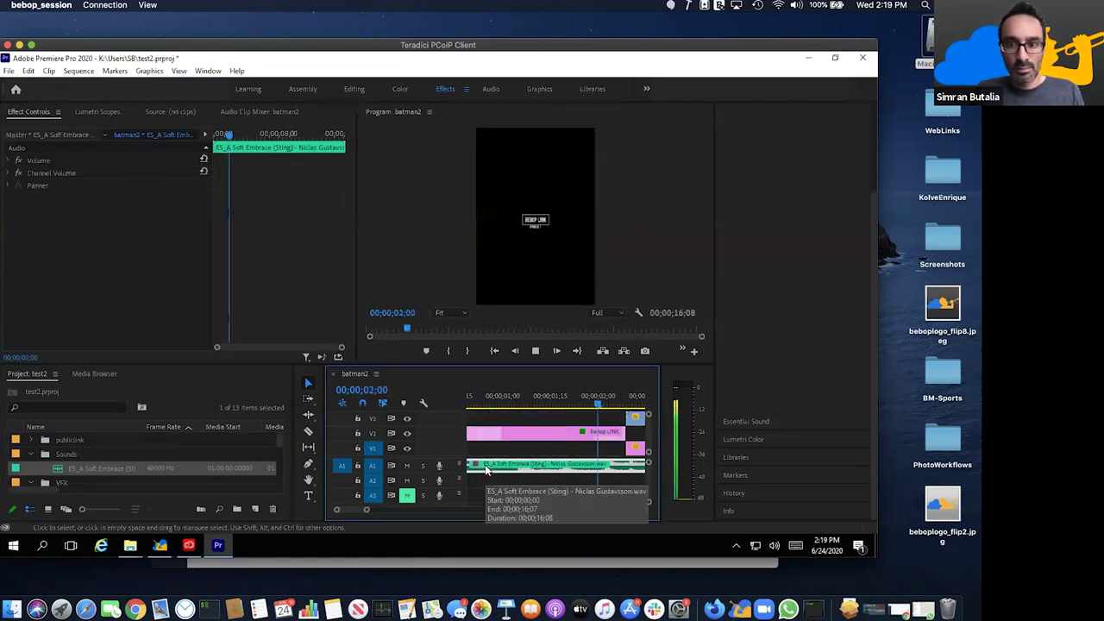
{"action": "key", "text": "space"}
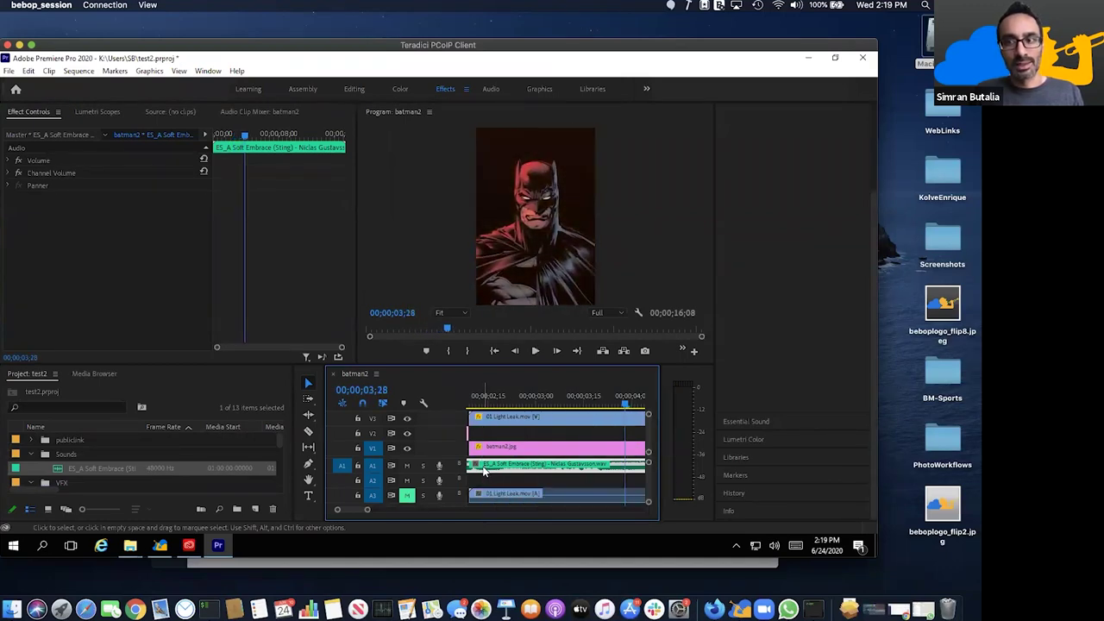
- Lengthen the batman2.jpg still to end later, then delete the Soft Embrace music clip
{"action": "left_click", "coordinate": [556, 469]}
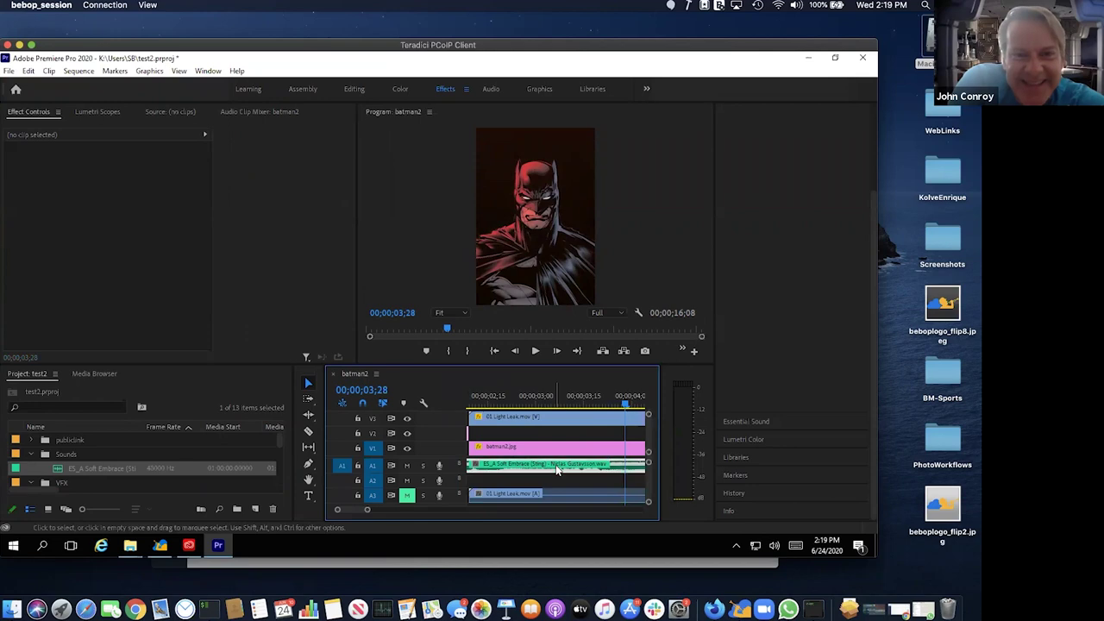
{"action": "left_click", "coordinate": [556, 469]}
{"action": "key", "text": "minus"}
{"action": "key", "text": "minus"}
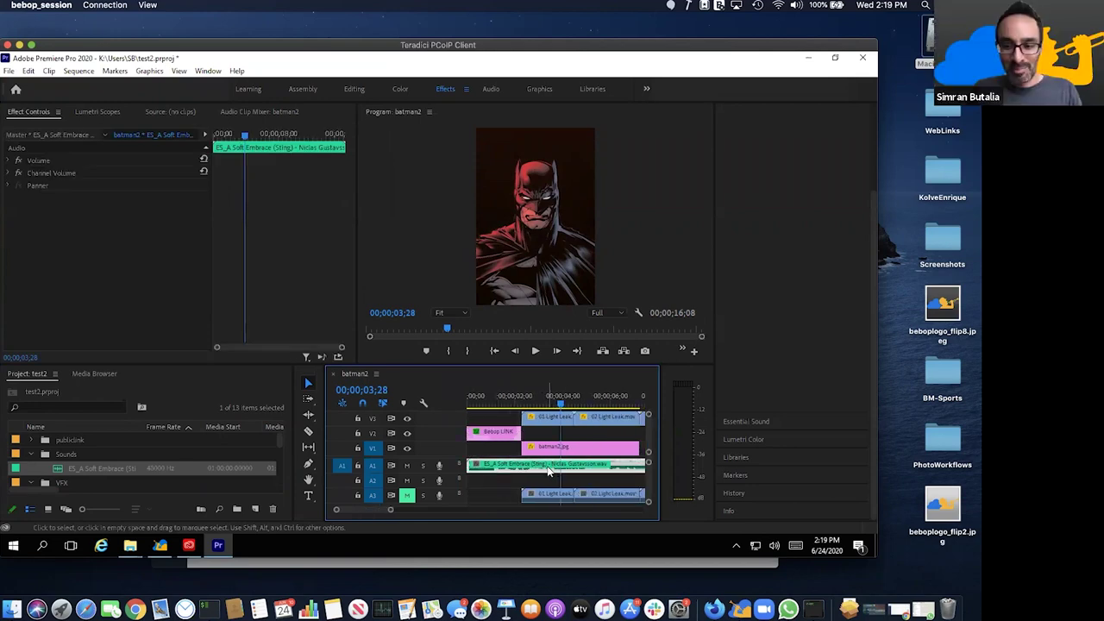
{"action": "key", "text": "minus"}
{"action": "key", "text": "minus"}
{"action": "key", "text": "space"}
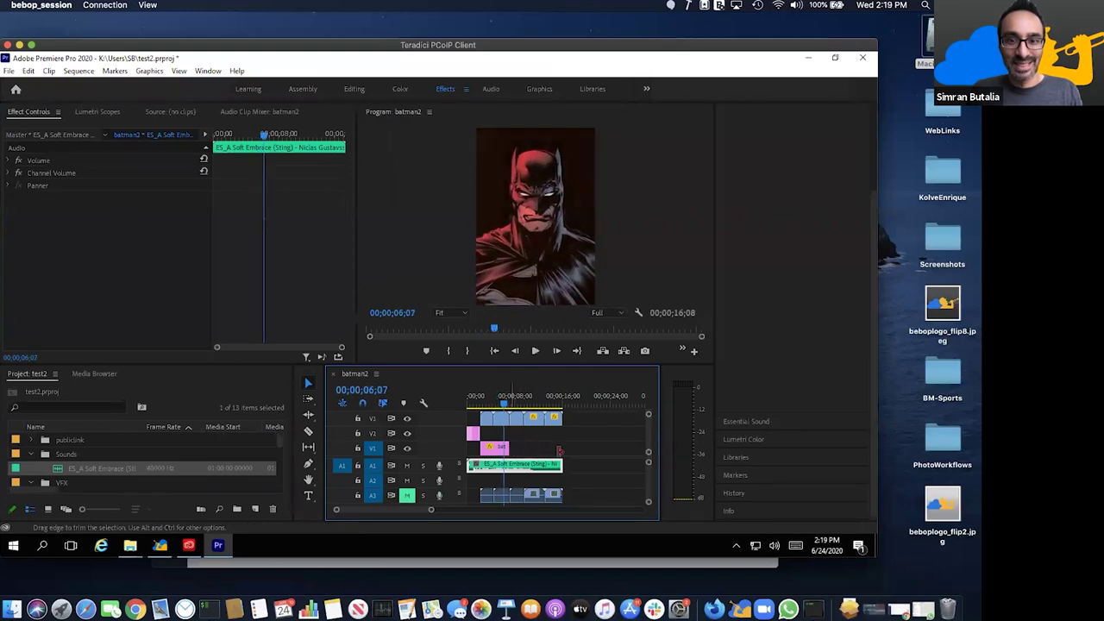
{"action": "left_click_drag", "start_coordinate": [509, 446], "coordinate": [558, 450]}
{"action": "key", "text": "space"}
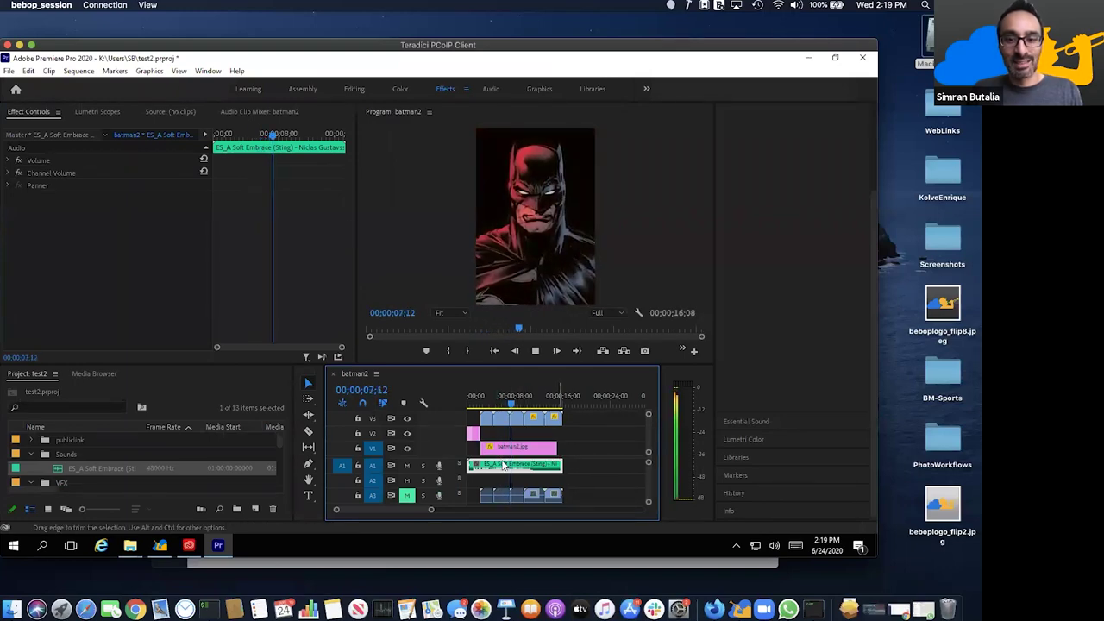
{"action": "key", "text": "space"}
{"action": "key", "text": "Delete"}
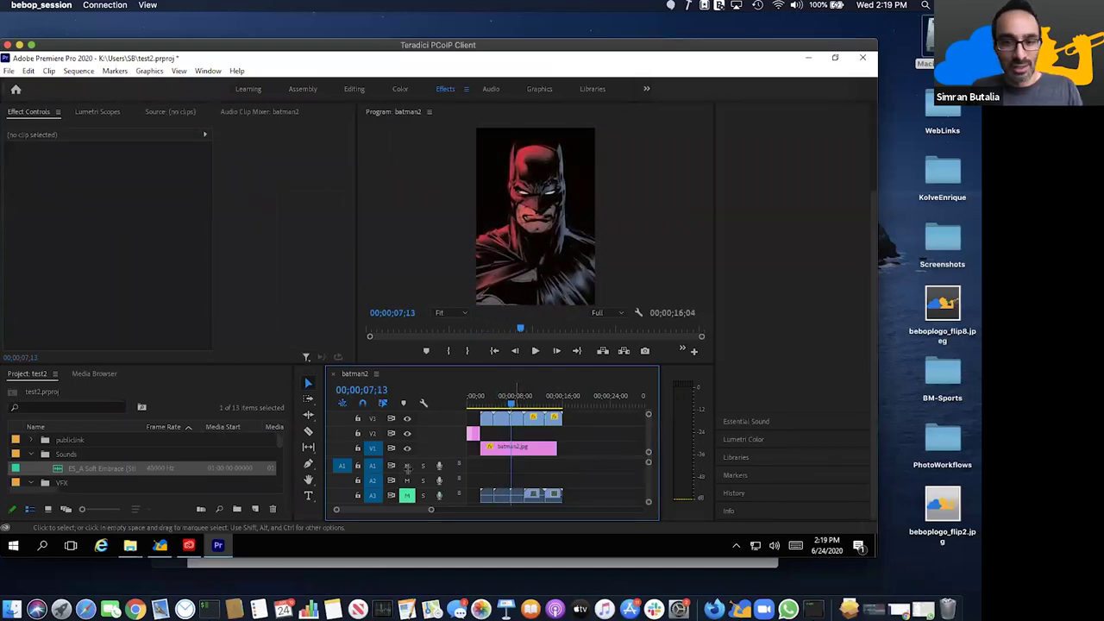
{"action": "left_click", "coordinate": [129, 545]}
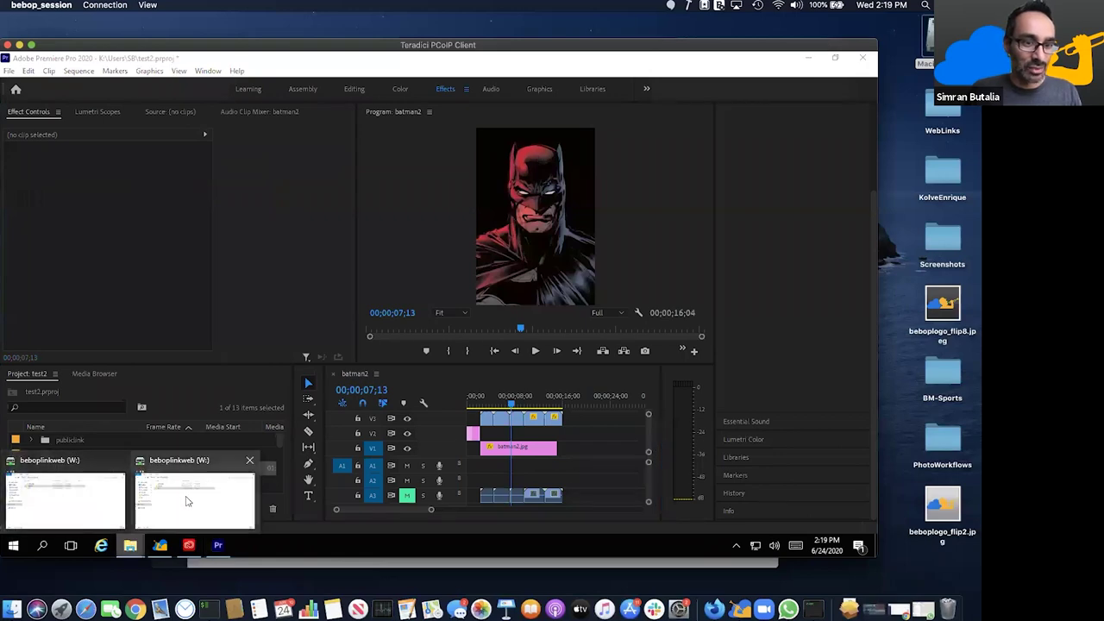
- Import Coffin Dodgin - 30 Seconds from the shared Sounds folder into Premiere's Sounds bin
{"action": "left_click", "coordinate": [189, 502]}
{"action": "left_click", "coordinate": [281, 272]}
{"action": "double_click", "coordinate": [283, 273]}
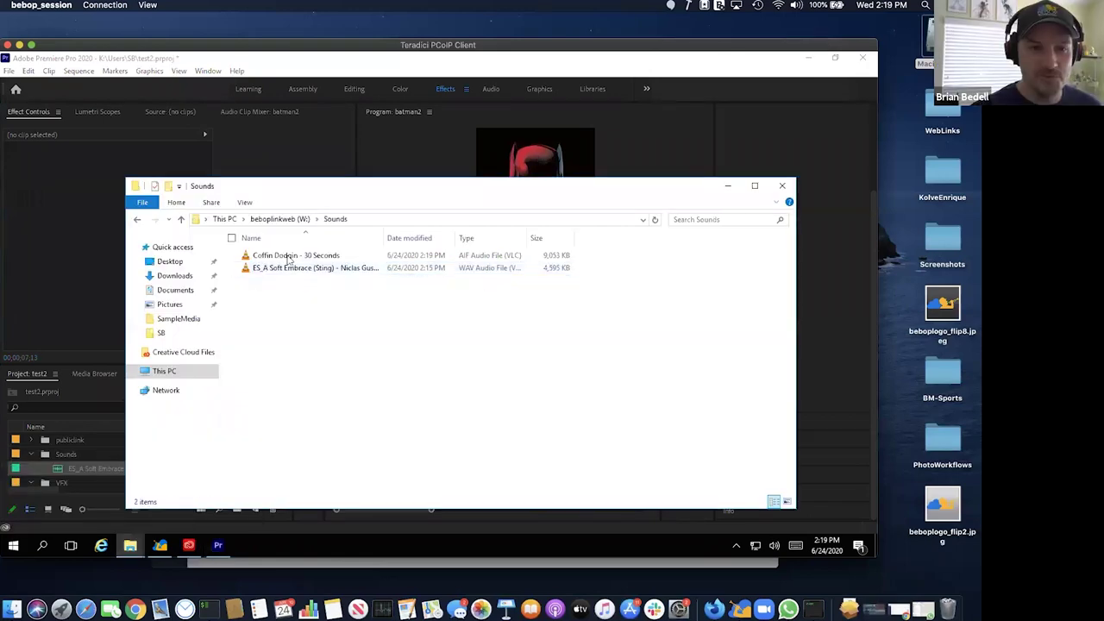
{"action": "mouse_move", "coordinate": [318, 258]}
{"action": "left_mouse_down"}
{"action": "mouse_move", "coordinate": [121, 379]}
{"action": "mouse_move", "coordinate": [62, 454]}
{"action": "left_mouse_up"}
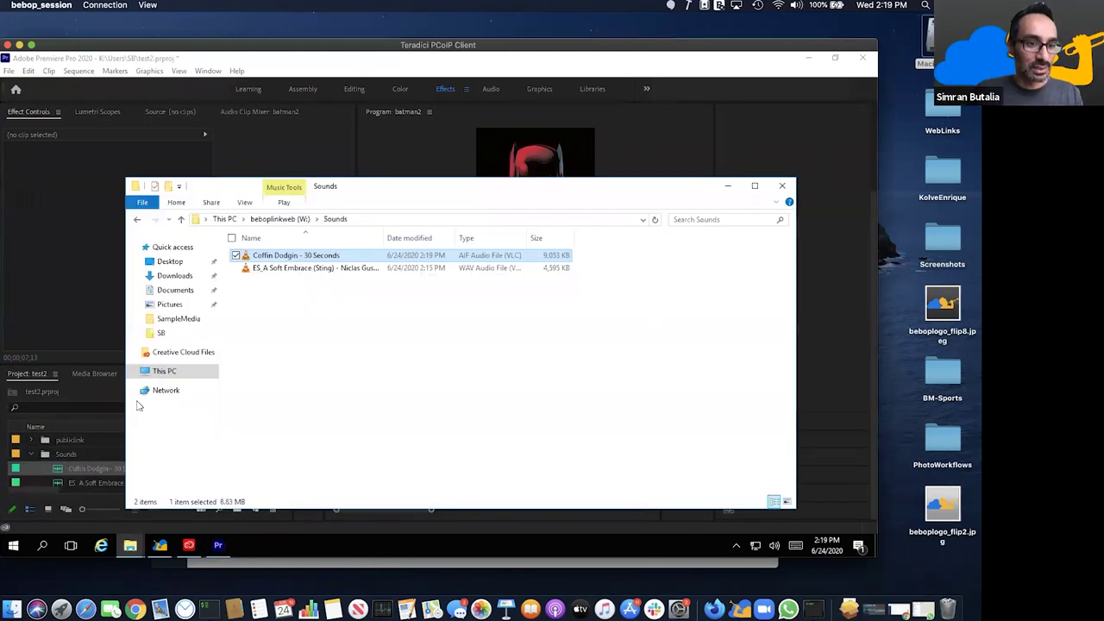
{"action": "left_click", "coordinate": [77, 461]}
- Try Coffin Dodgin on audio track A1 with a playback, then remove it from the sequence
{"action": "mouse_move", "coordinate": [59, 473]}
{"action": "left_mouse_down"}
{"action": "mouse_move", "coordinate": [500, 466]}
{"action": "mouse_move", "coordinate": [475, 465]}
{"action": "left_mouse_up"}
{"action": "key", "text": "space"}
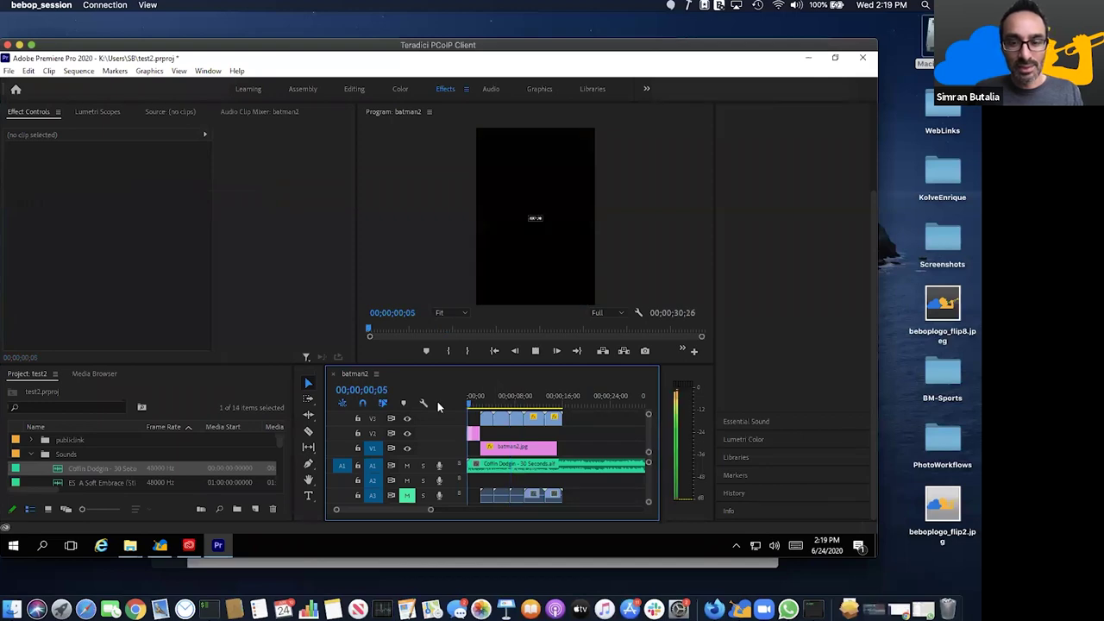
{"action": "key", "text": "space"}
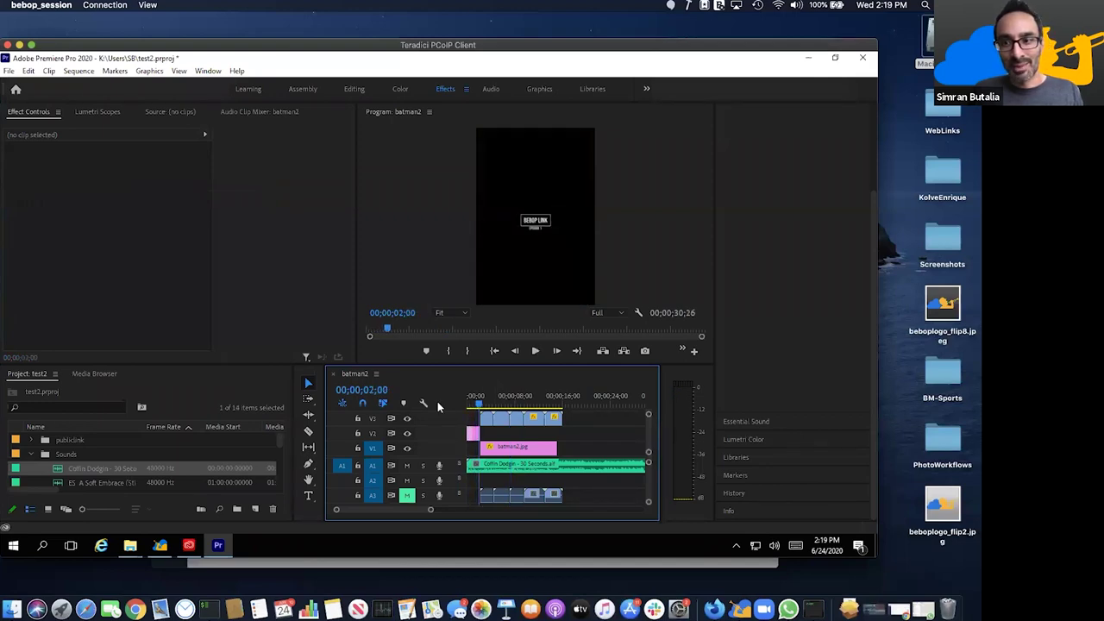
{"action": "left_click", "coordinate": [545, 471]}
{"action": "key", "text": "Delete"}
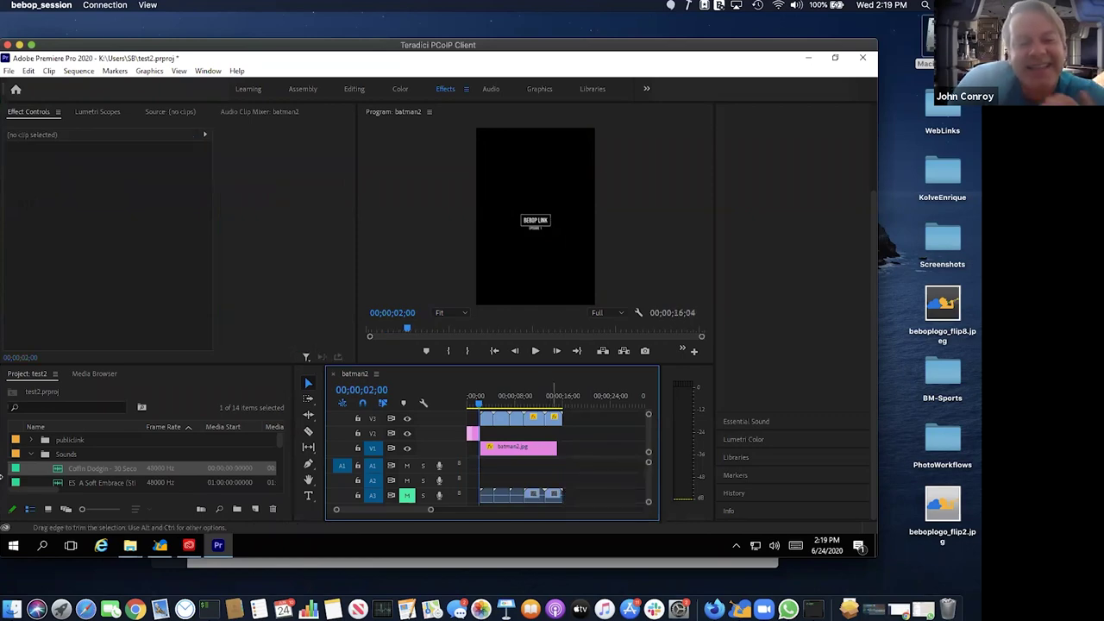
{"action": "mouse_move", "coordinate": [130, 545]}
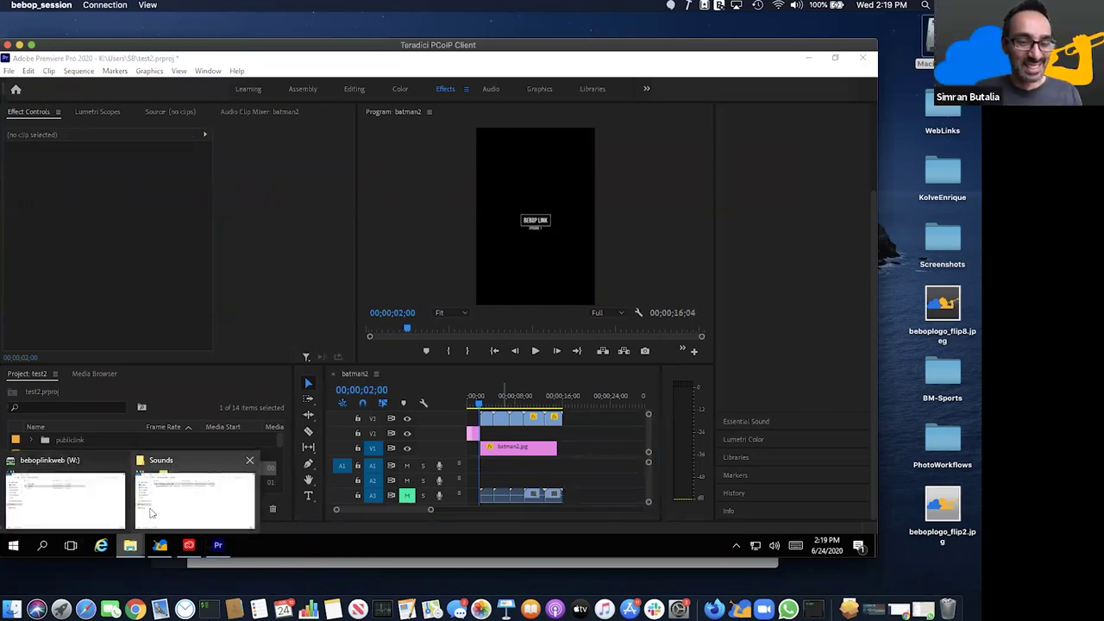
{"action": "left_click", "coordinate": [153, 512]}
- Drag Skullduggery - 30 Seconds from the Sounds folder into Premiere onto audio track A1
{"action": "left_click", "coordinate": [489, 335]}
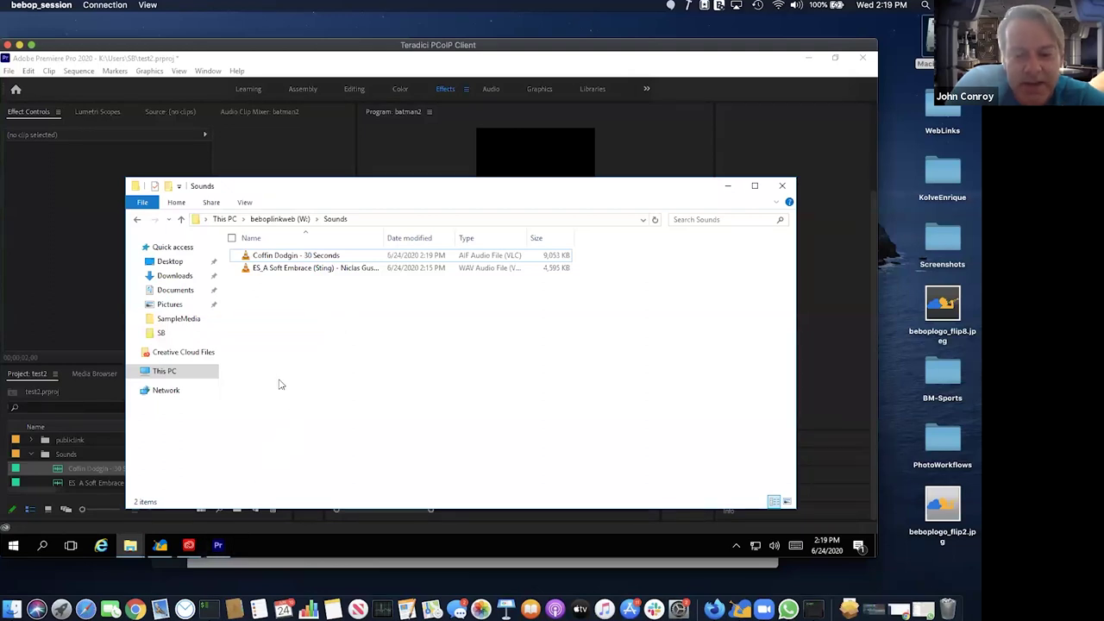
{"action": "right_click", "coordinate": [340, 333]}
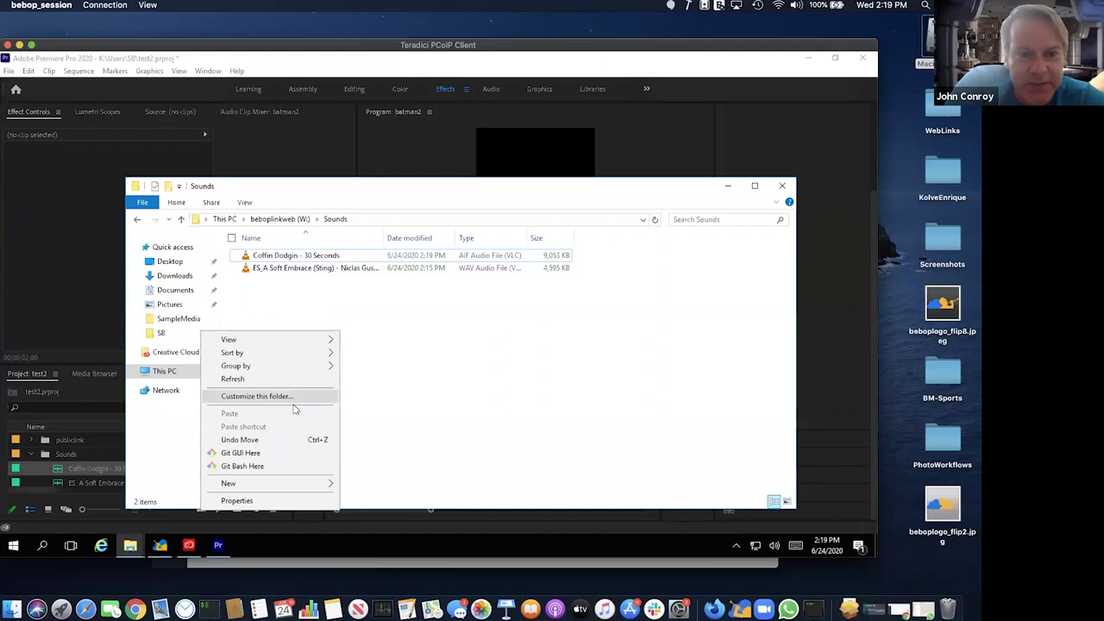
{"action": "left_click", "coordinate": [457, 409]}
{"action": "left_click_drag", "start_coordinate": [402, 188], "coordinate": [404, 157]}
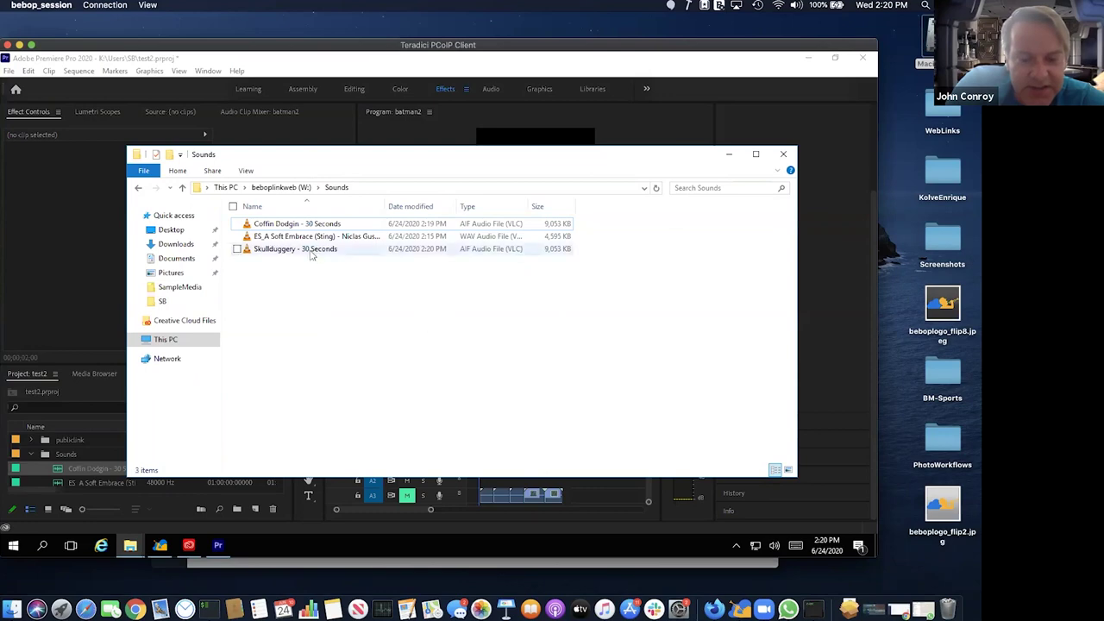
{"action": "left_click_drag", "start_coordinate": [312, 250], "coordinate": [468, 466]}
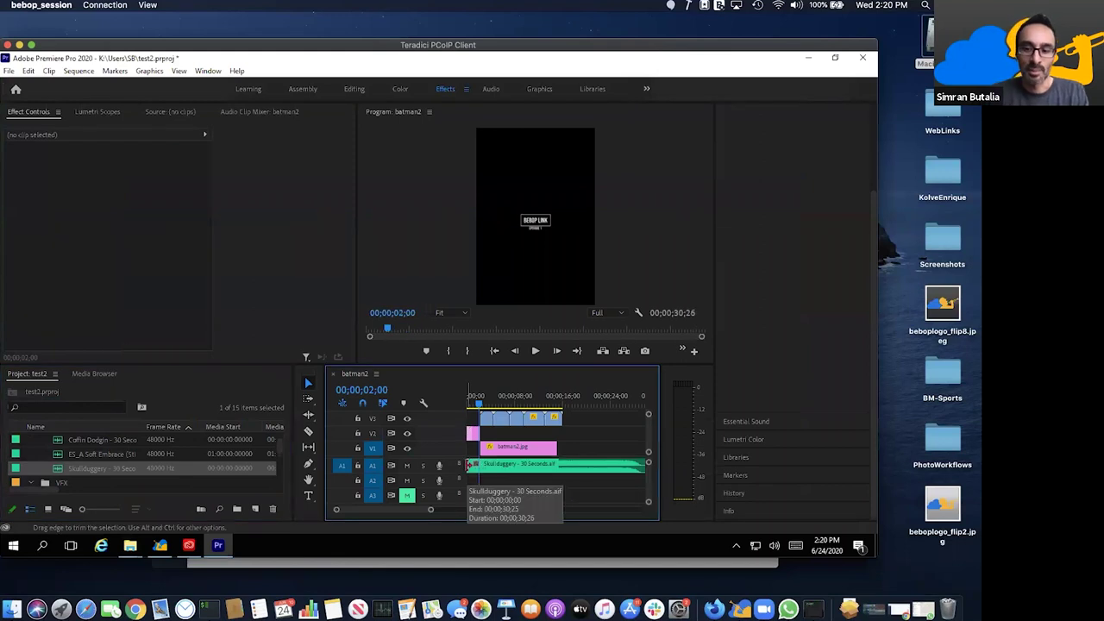
- Play the sequence from its start with the Skullduggery music
{"action": "key", "text": "equal"}
{"action": "key", "text": "equal"}
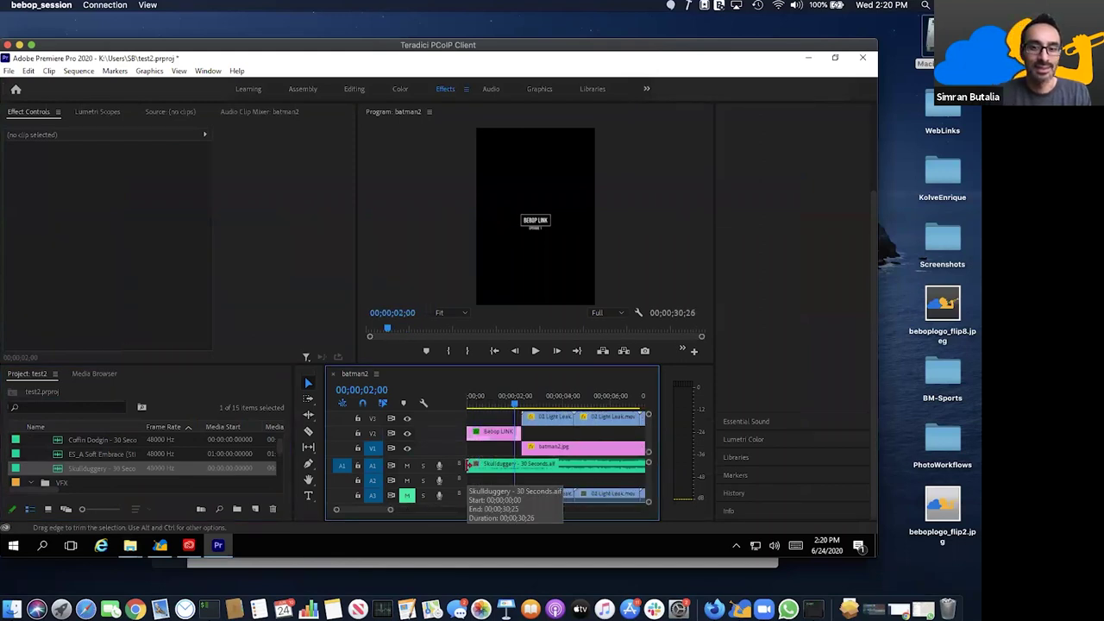
{"action": "left_click_drag", "start_coordinate": [503, 405], "coordinate": [439, 404]}
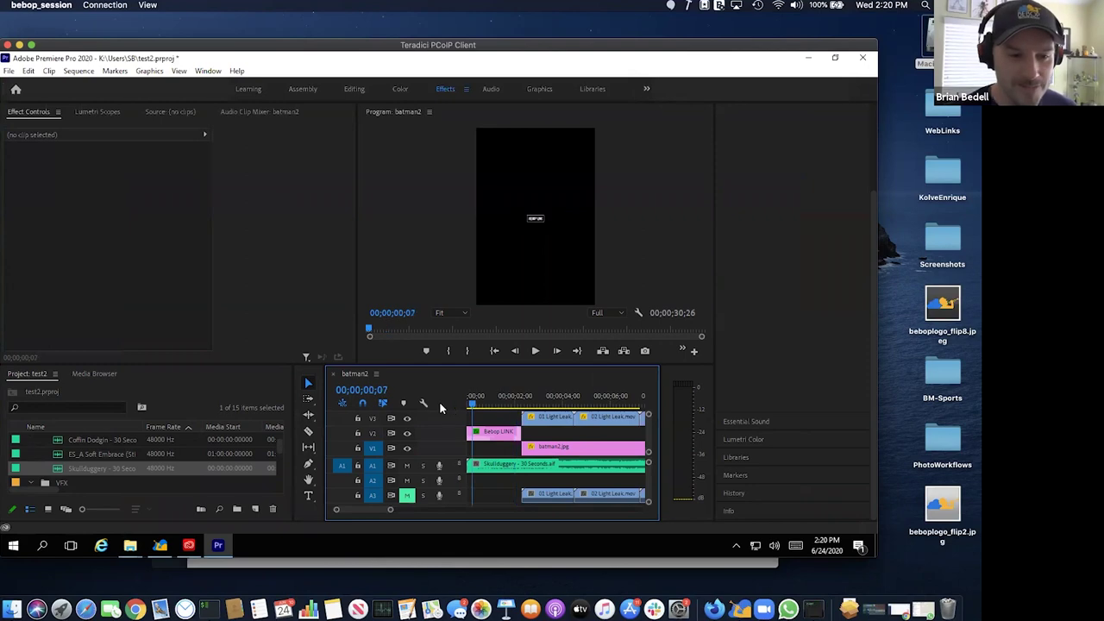
{"action": "key", "text": "space"}
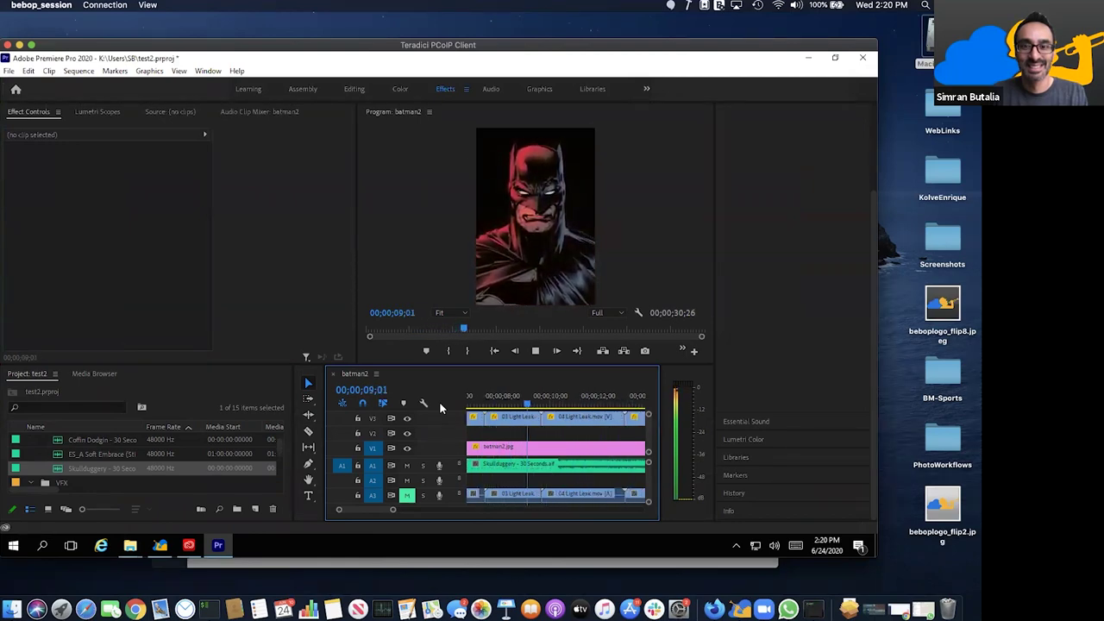
{"action": "key", "text": "space"}
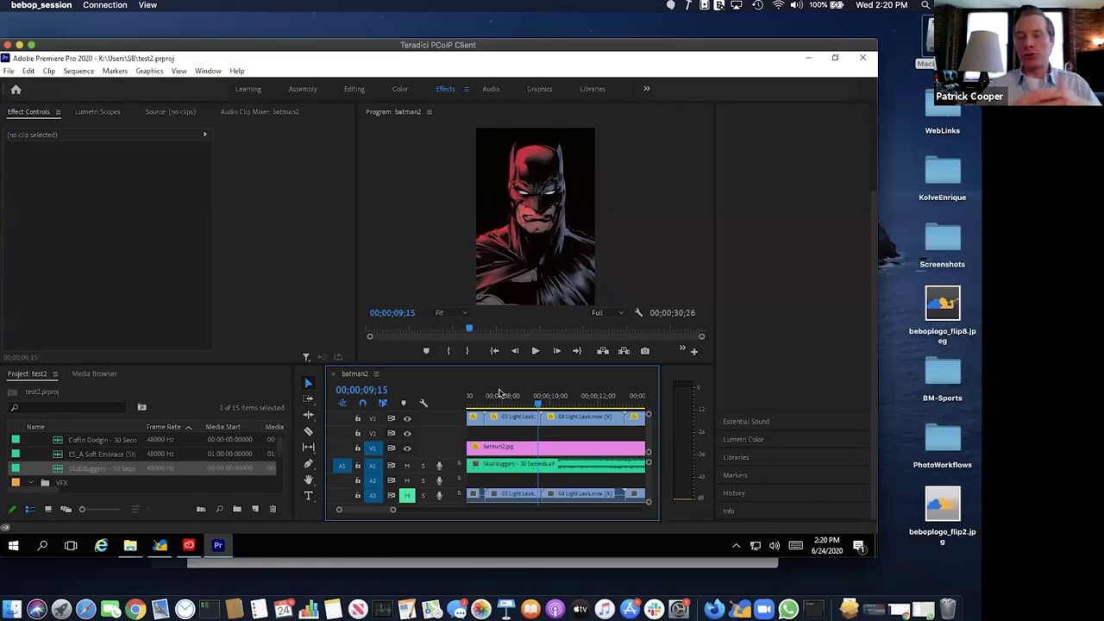
- Mute A1 and A2, fit the timeline, and play from the start in a maximized Program Monitor
{"action": "left_click", "coordinate": [406, 480]}
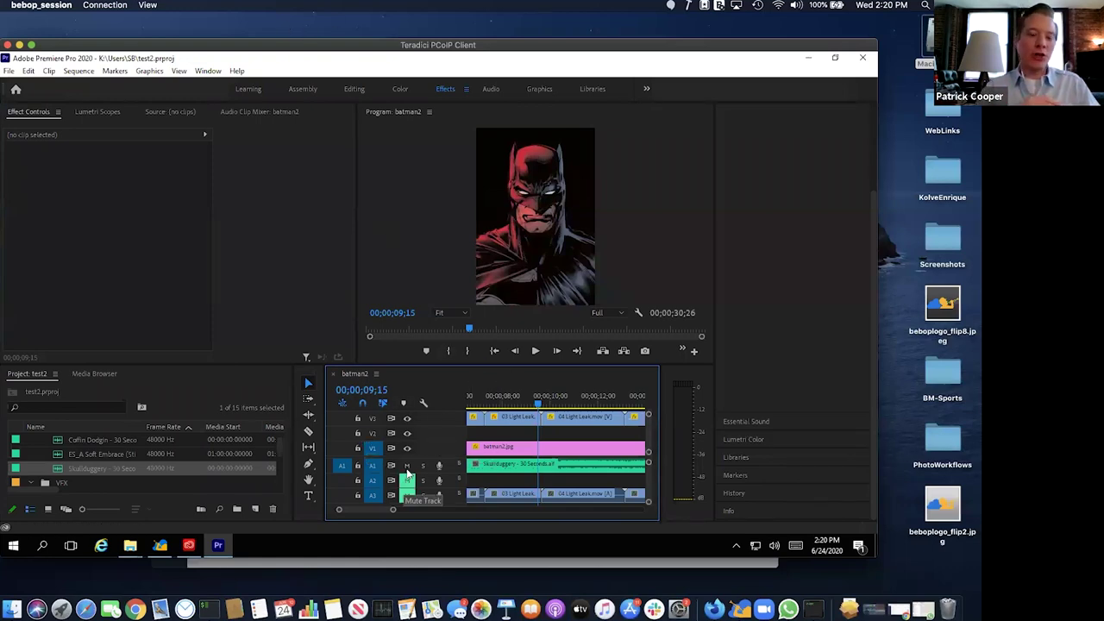
{"action": "left_click", "coordinate": [407, 464]}
{"action": "key", "text": "backslash"}
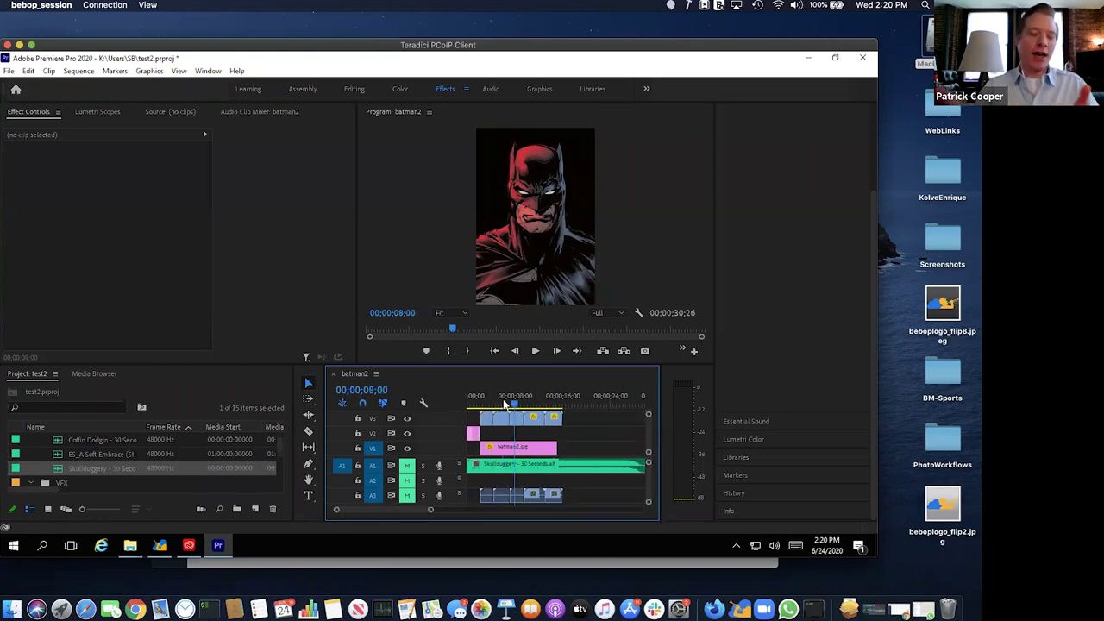
{"action": "key", "text": "Home"}
{"action": "key", "text": "space"}
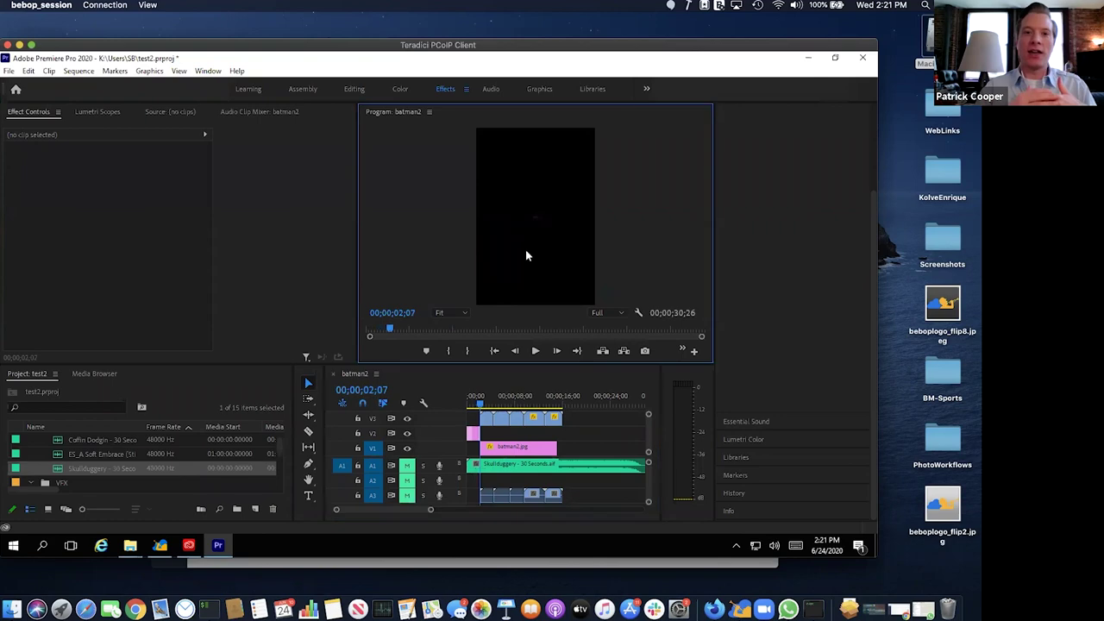
{"action": "key", "text": "grave"}
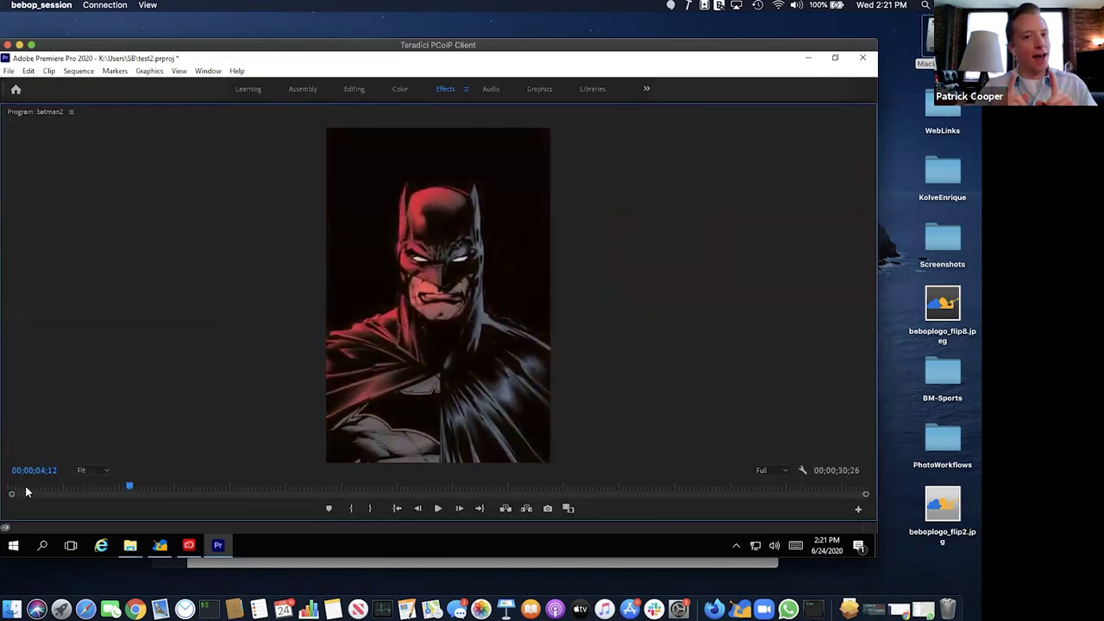
- Play the sequence from its start in the enlarged monitor, then restore the normal panel layout
{"action": "left_click", "coordinate": [12, 488]}
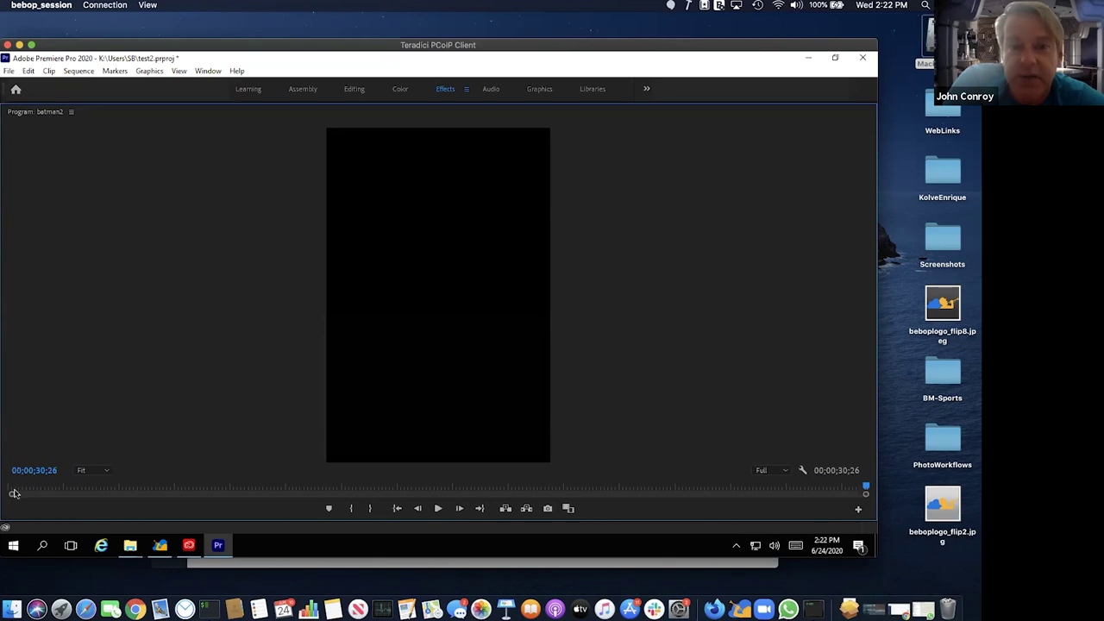
{"action": "key", "text": "space"}
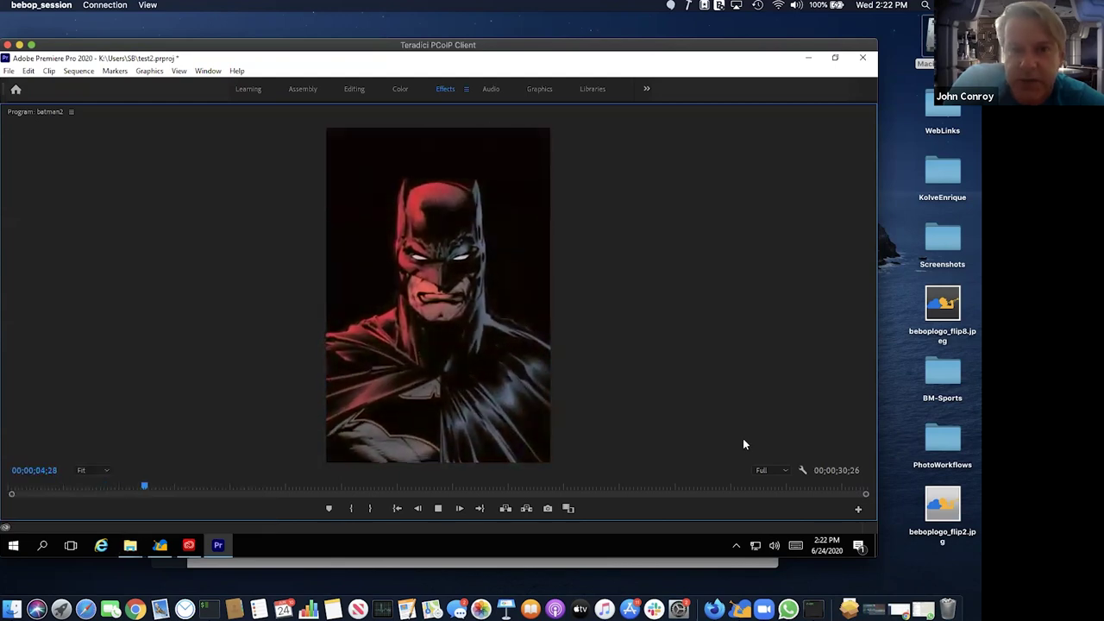
{"action": "key", "text": "space"}
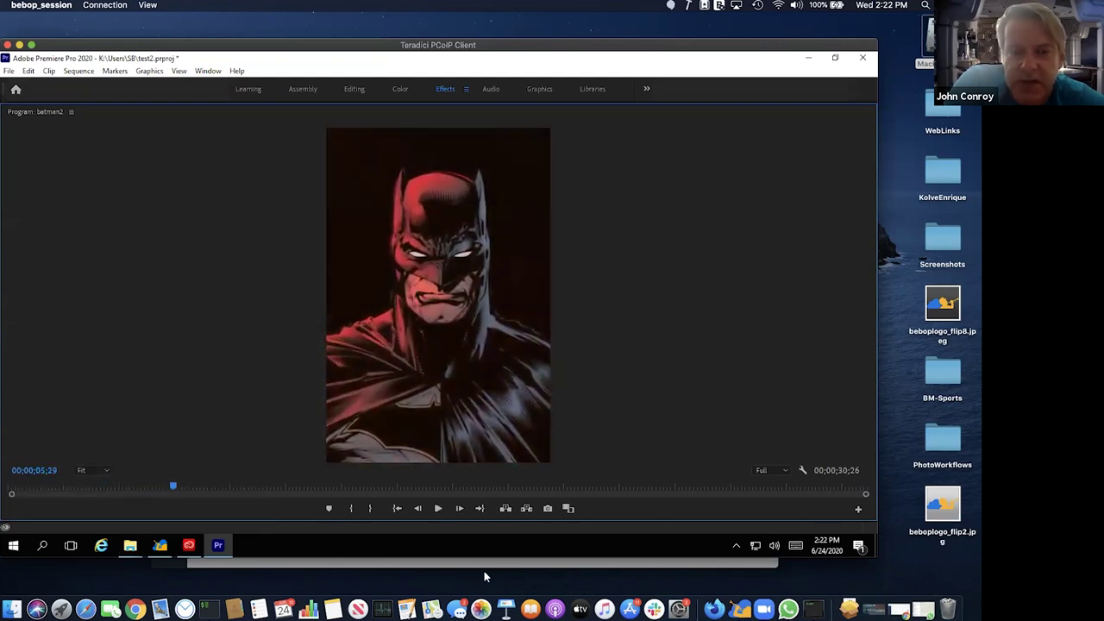
{"action": "key", "text": "grave"}
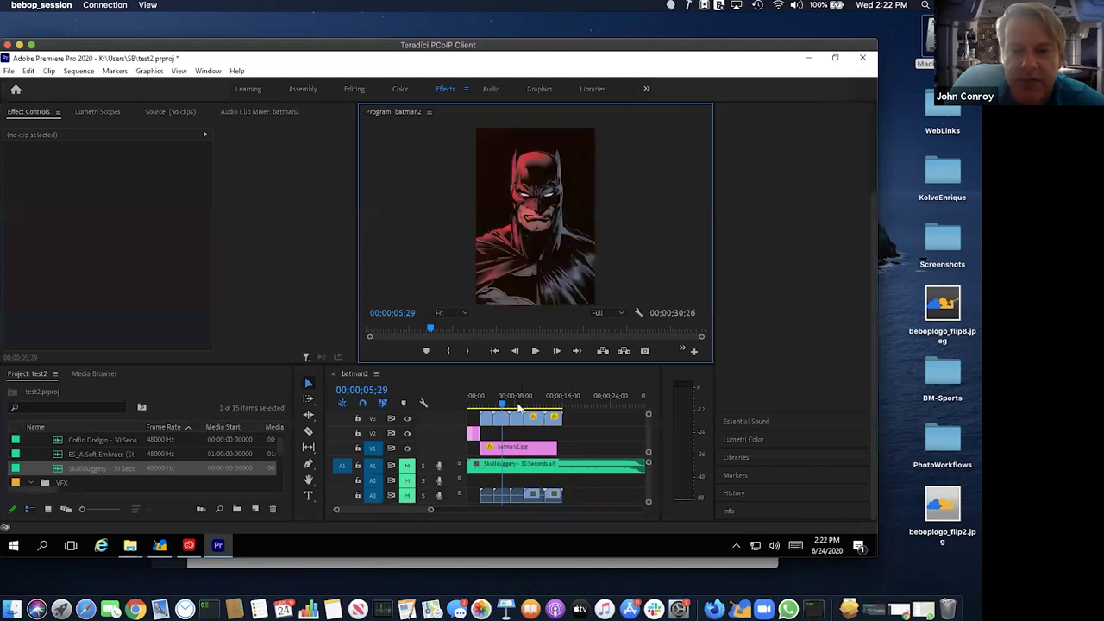
- Drag the right edge of batman2.jpg on V1 leftward to trim its end
{"action": "left_click_drag", "start_coordinate": [551, 451], "coordinate": [509, 450]}
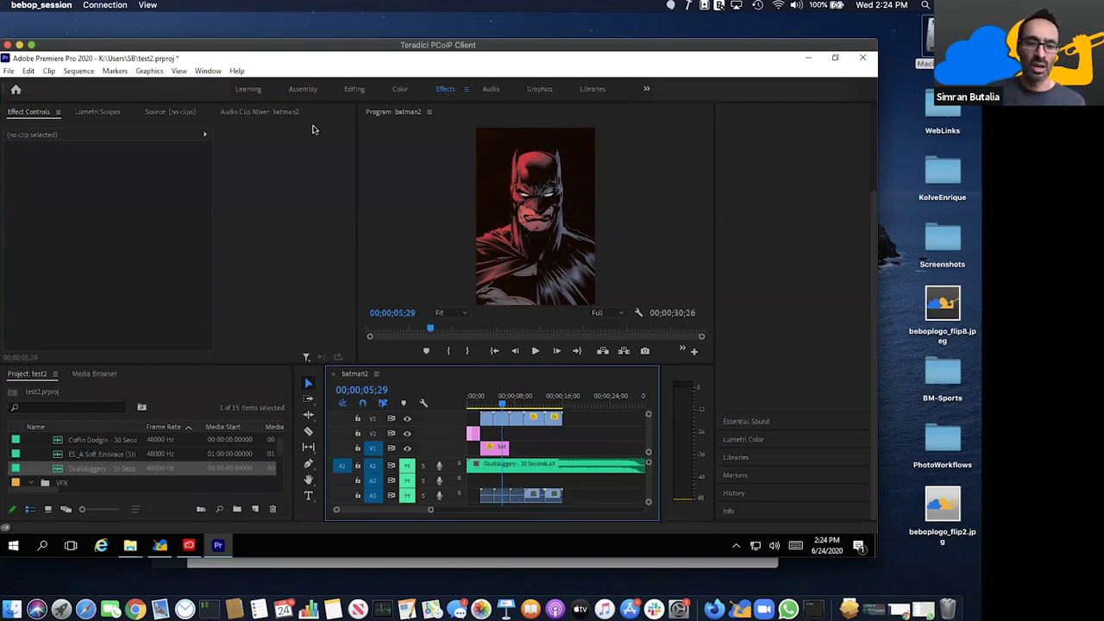
- Scroll the BeBop projects page in Chrome, then switch to Firefox's Drop Links page
{"action": "left_click", "coordinate": [135, 609]}
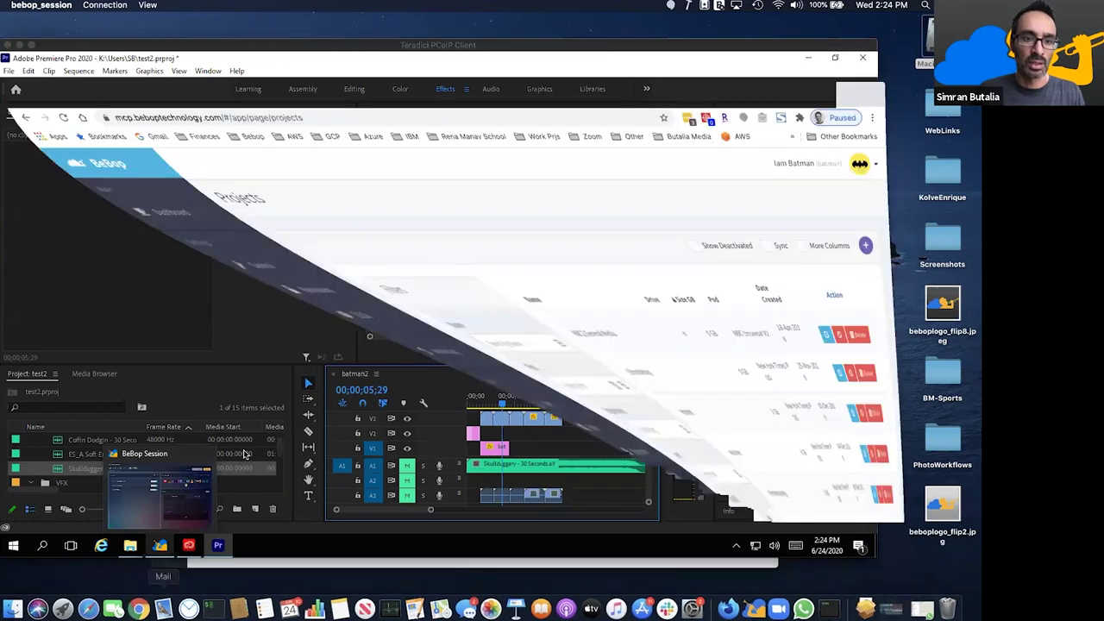
{"action": "scroll", "coordinate": [74, 394], "scroll_direction": "down", "scroll_amount": 5}
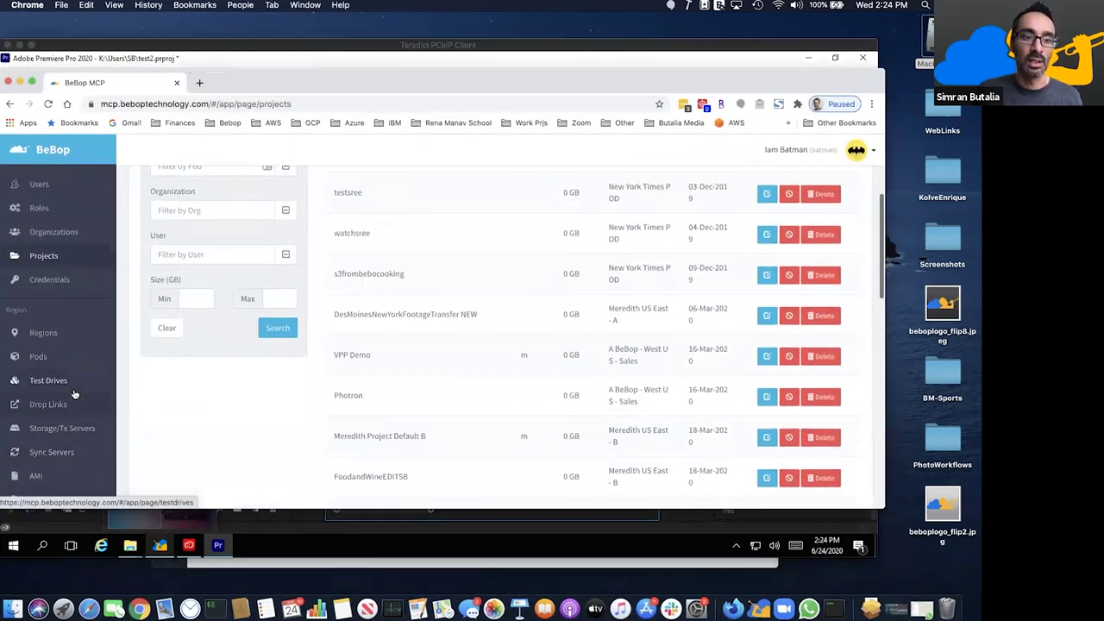
{"action": "scroll", "coordinate": [75, 405], "scroll_direction": "down", "scroll_amount": 3}
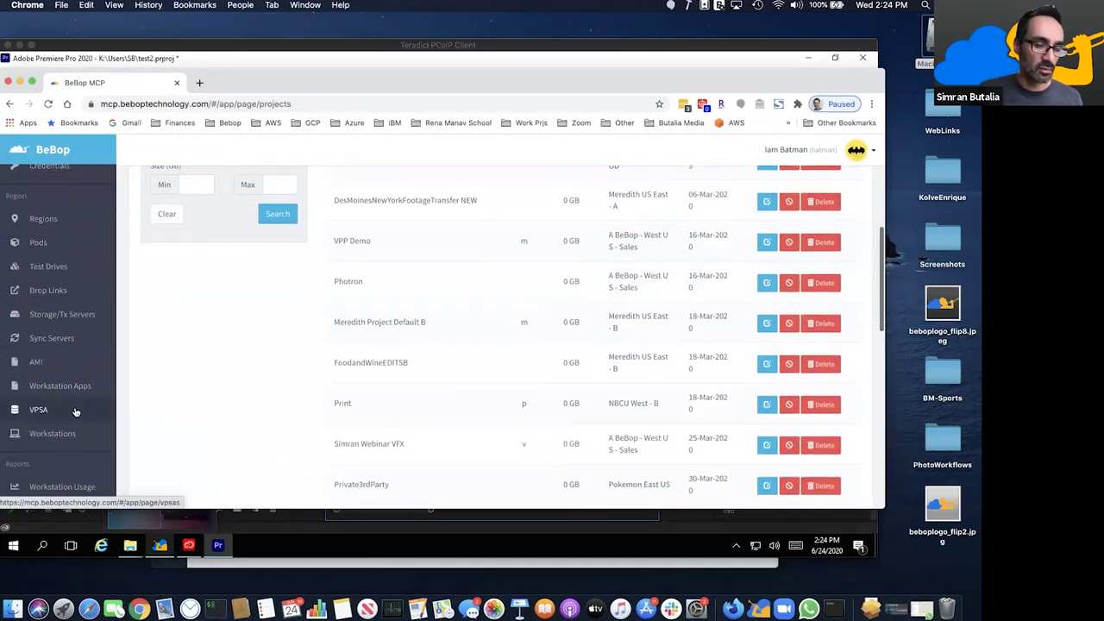
{"action": "scroll", "coordinate": [75, 412], "scroll_direction": "down", "scroll_amount": 3}
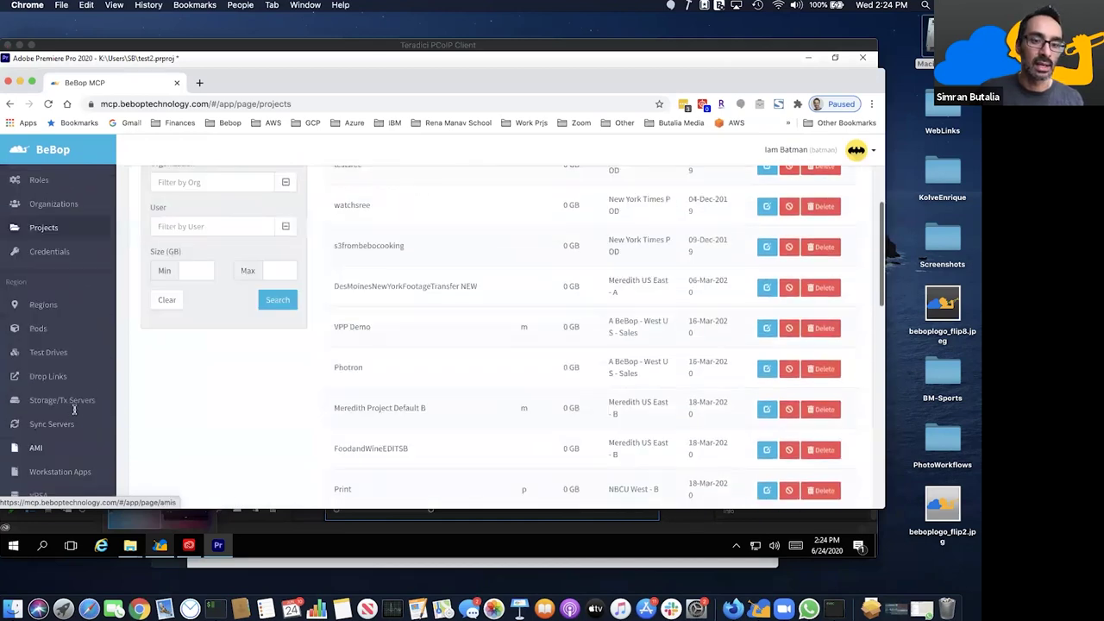
{"action": "scroll", "coordinate": [259, 448], "scroll_direction": "up", "scroll_amount": 5}
{"action": "left_click", "coordinate": [382, 517]}
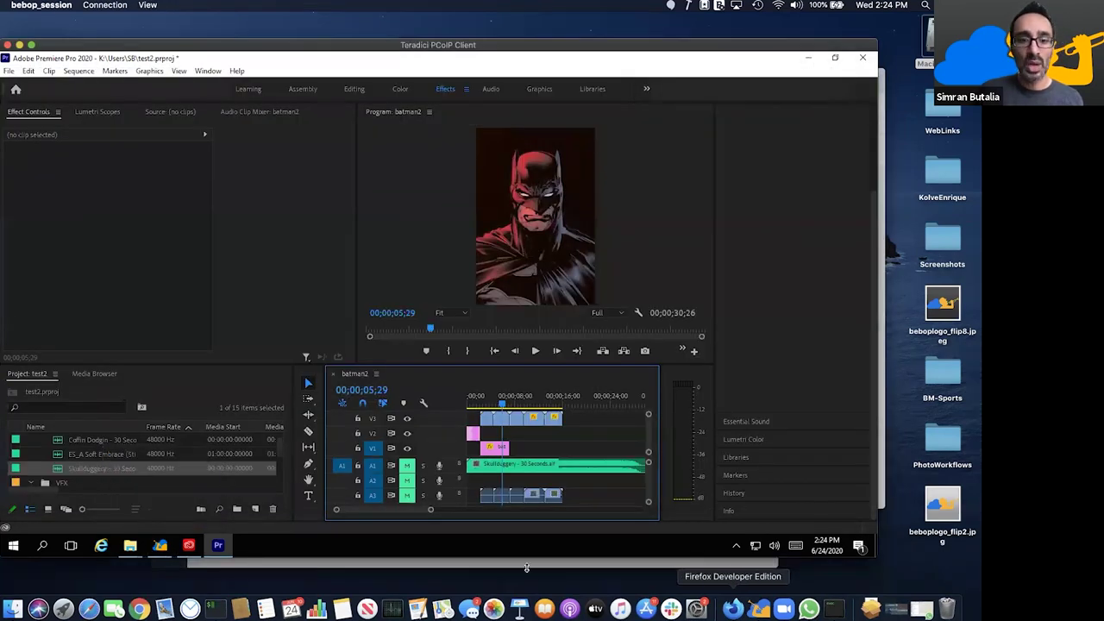
{"action": "left_click", "coordinate": [732, 608]}
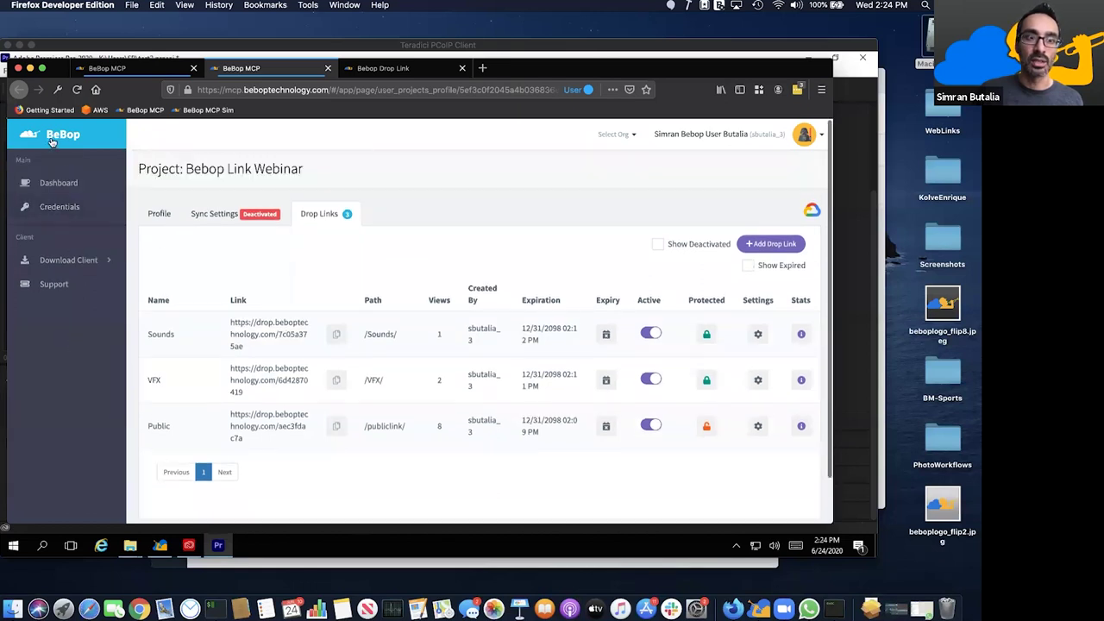
- Switch the organisation to BeBop Trials and show the transfer log for the last 6 hours
{"action": "left_click", "coordinate": [611, 136]}
{"action": "left_click", "coordinate": [579, 164]}
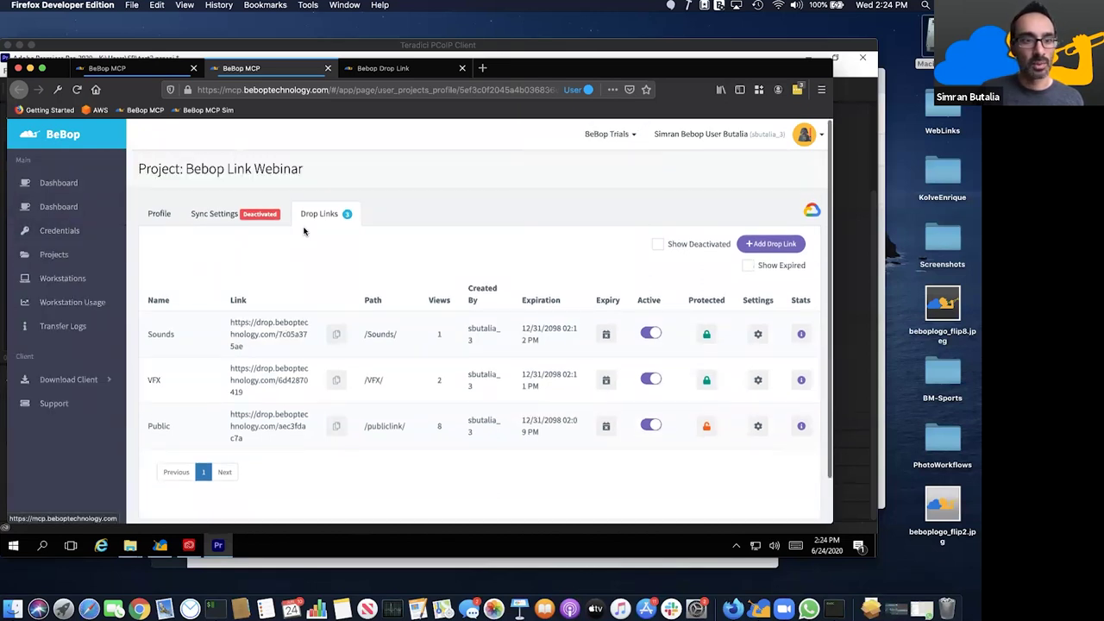
{"action": "left_click", "coordinate": [91, 306]}
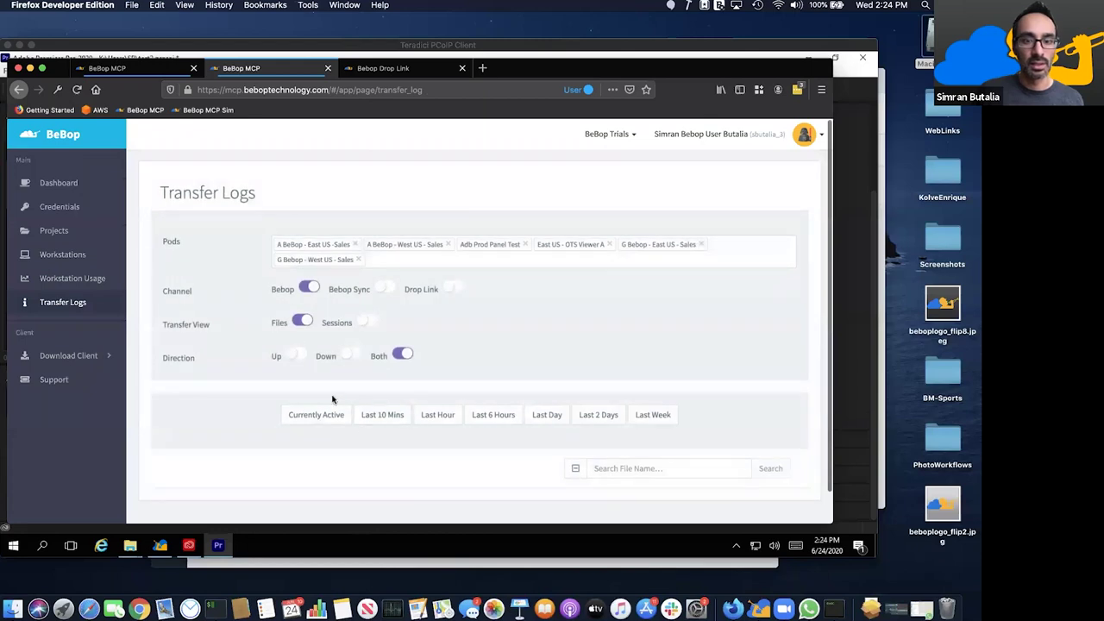
{"action": "left_click", "coordinate": [382, 416]}
{"action": "scroll", "coordinate": [394, 423], "scroll_direction": "down", "scroll_amount": 1}
{"action": "left_click", "coordinate": [437, 386]}
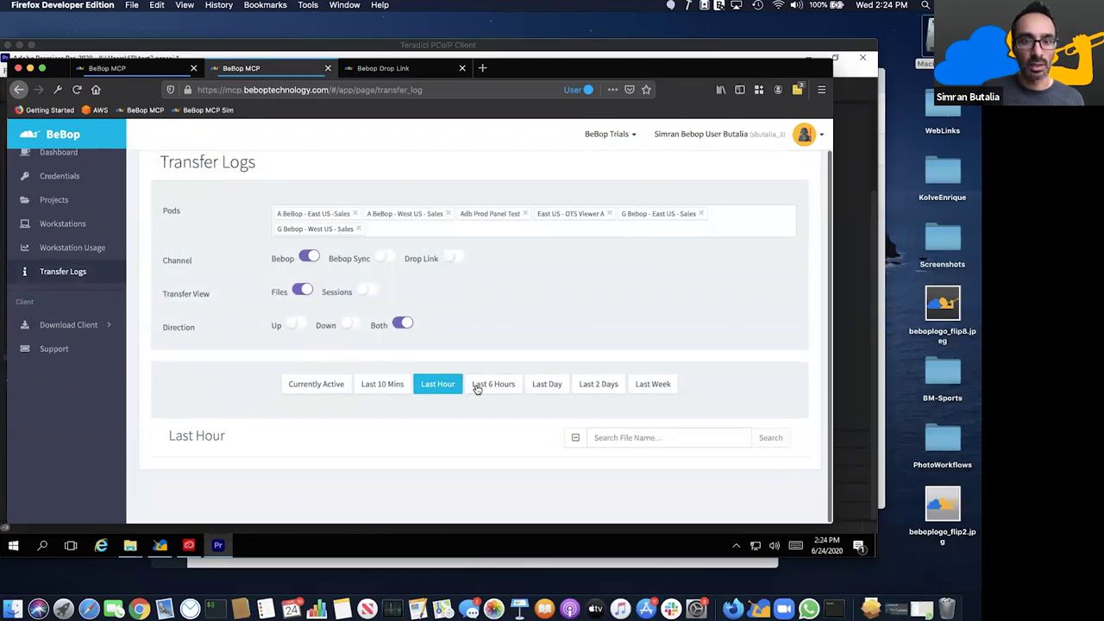
{"action": "left_click", "coordinate": [476, 386]}
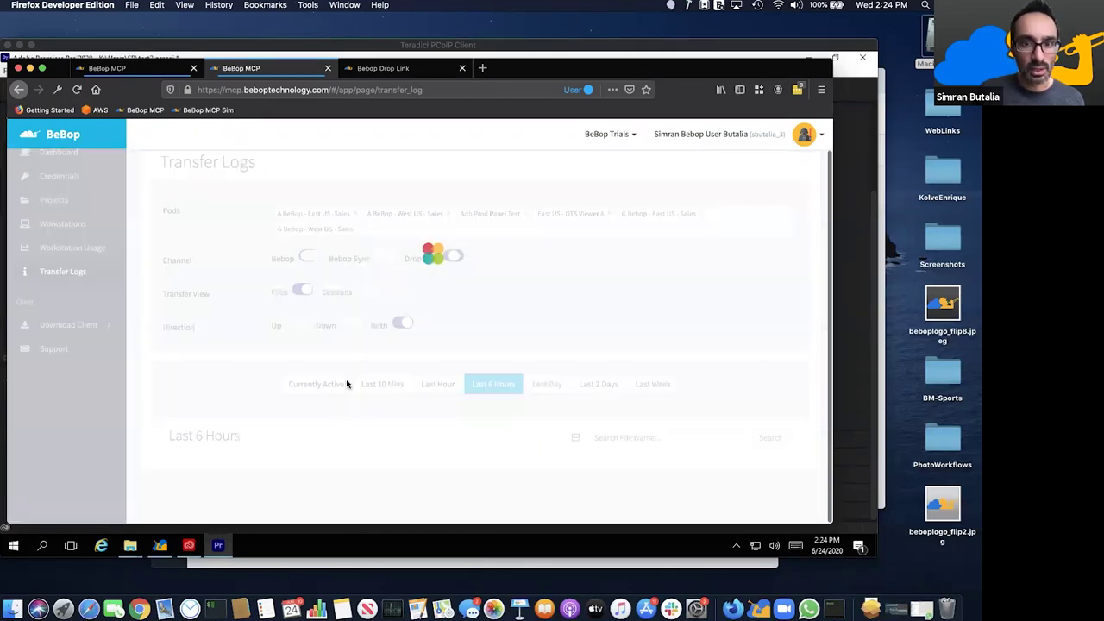
- Scroll through the completed drop-link upload entries, then return to the Premiere session
{"action": "scroll", "coordinate": [336, 401], "scroll_direction": "down", "scroll_amount": 5}
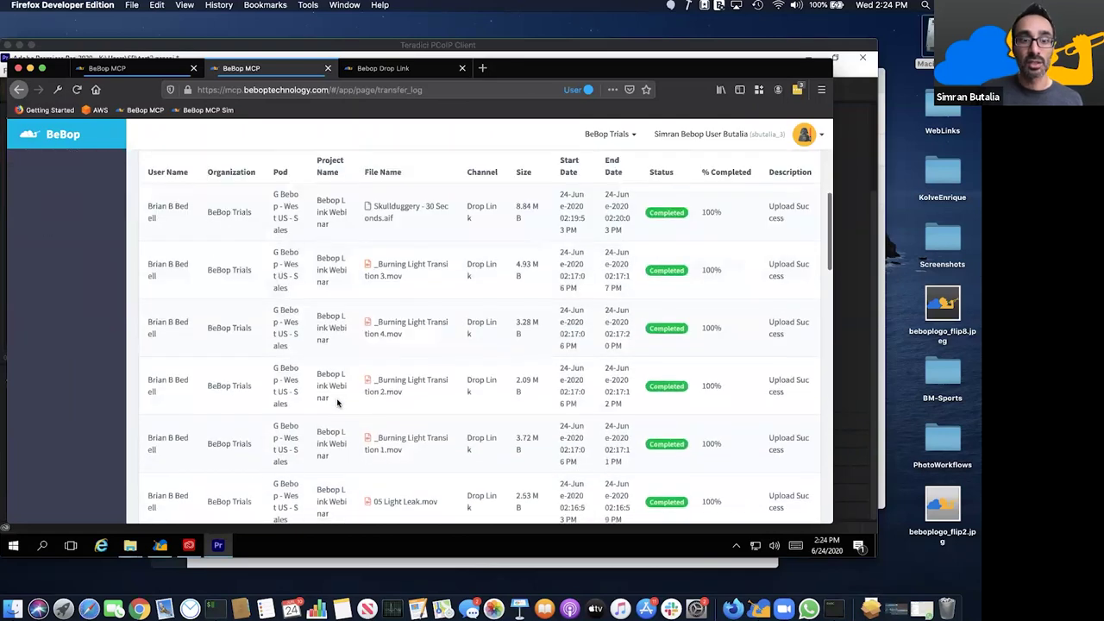
{"action": "scroll", "coordinate": [200, 277], "scroll_direction": "up", "scroll_amount": 1}
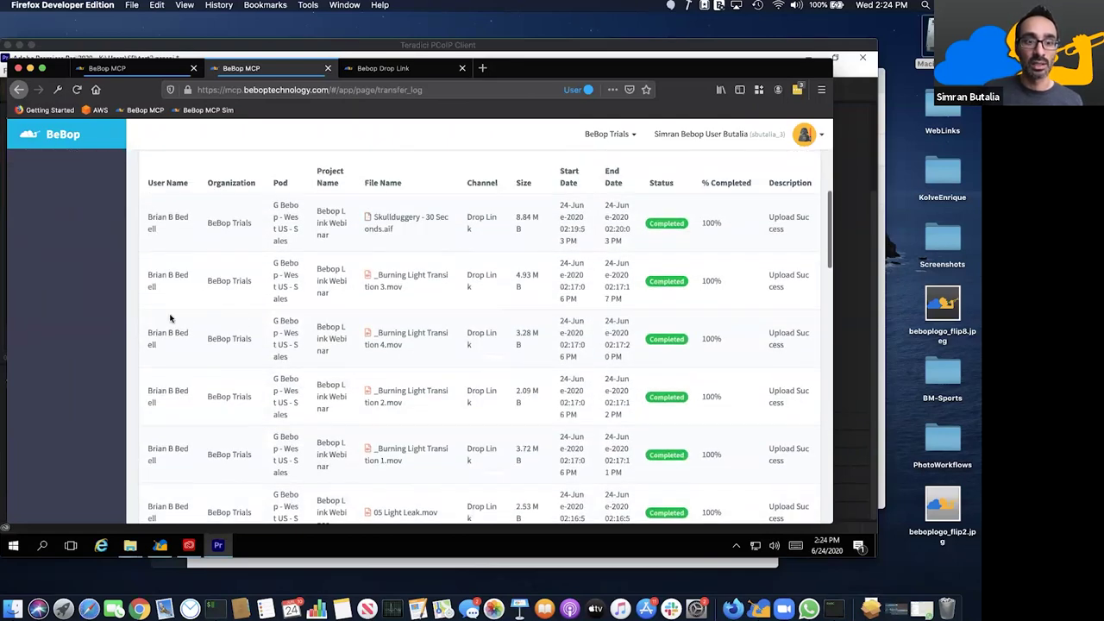
{"action": "scroll", "coordinate": [198, 319], "scroll_direction": "up", "scroll_amount": 1}
{"action": "scroll", "coordinate": [434, 397], "scroll_direction": "up", "scroll_amount": 2}
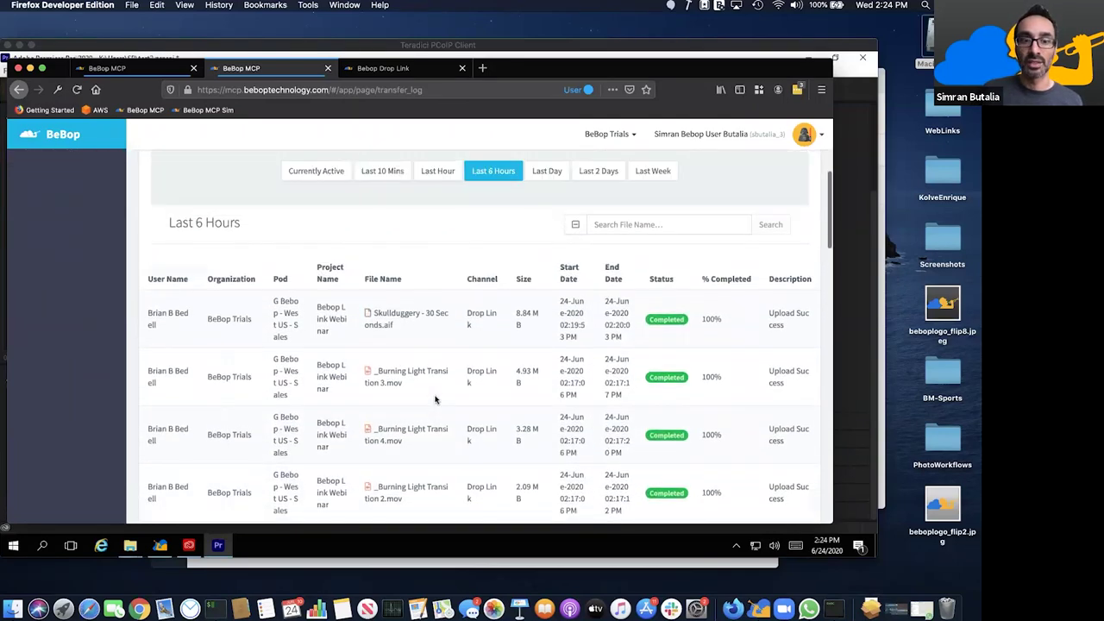
{"action": "scroll", "coordinate": [431, 392], "scroll_direction": "down", "scroll_amount": 15}
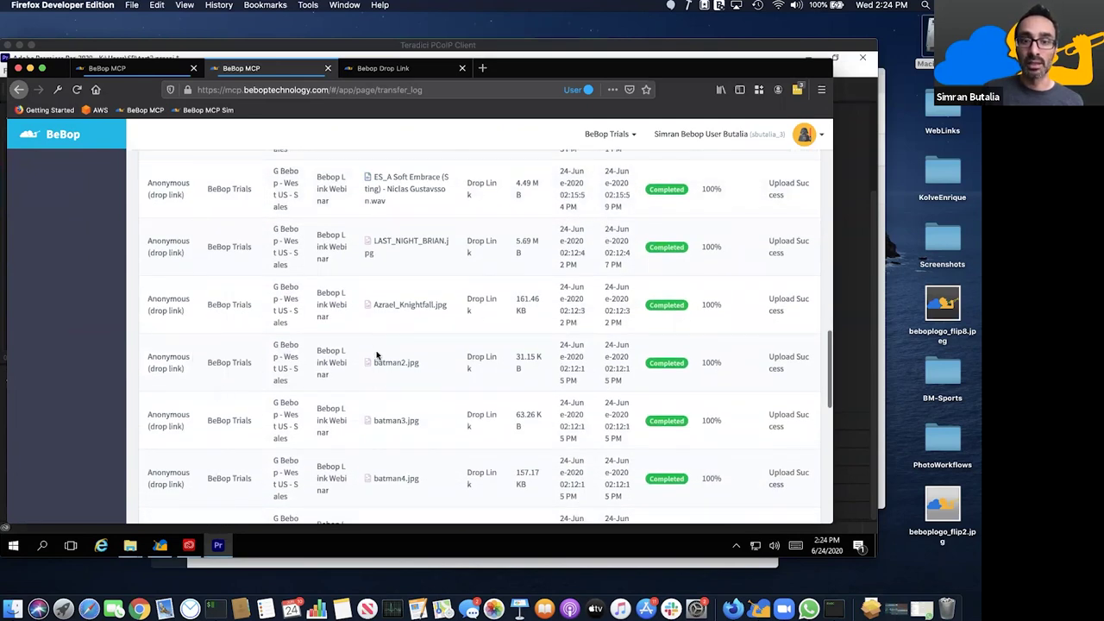
{"action": "scroll", "coordinate": [378, 355], "scroll_direction": "down", "scroll_amount": 5}
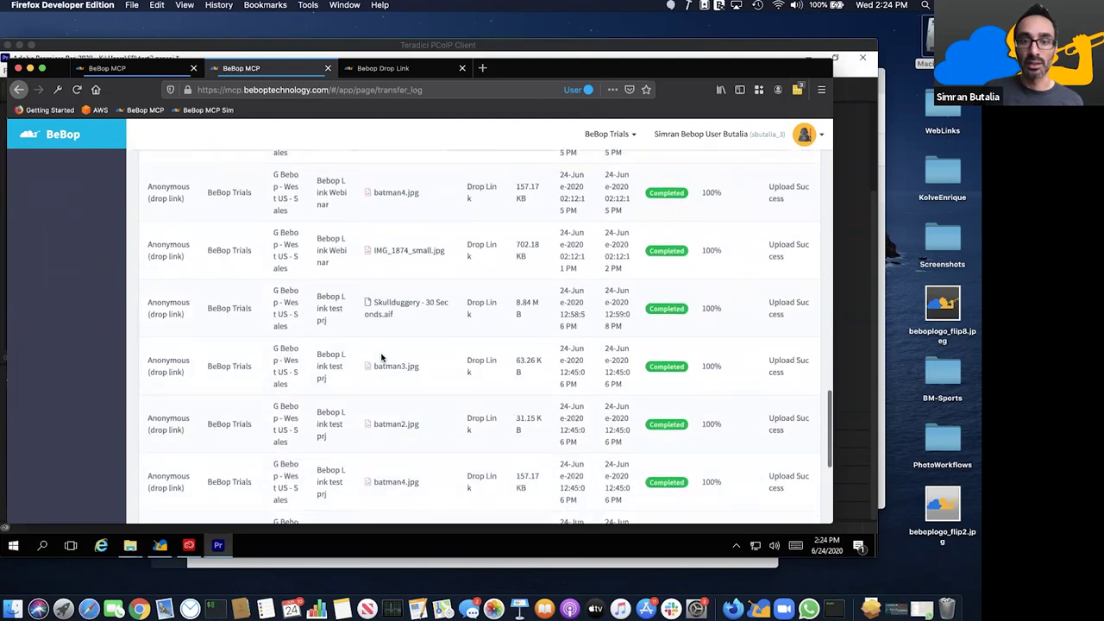
{"action": "scroll", "coordinate": [381, 357], "scroll_direction": "down", "scroll_amount": 3}
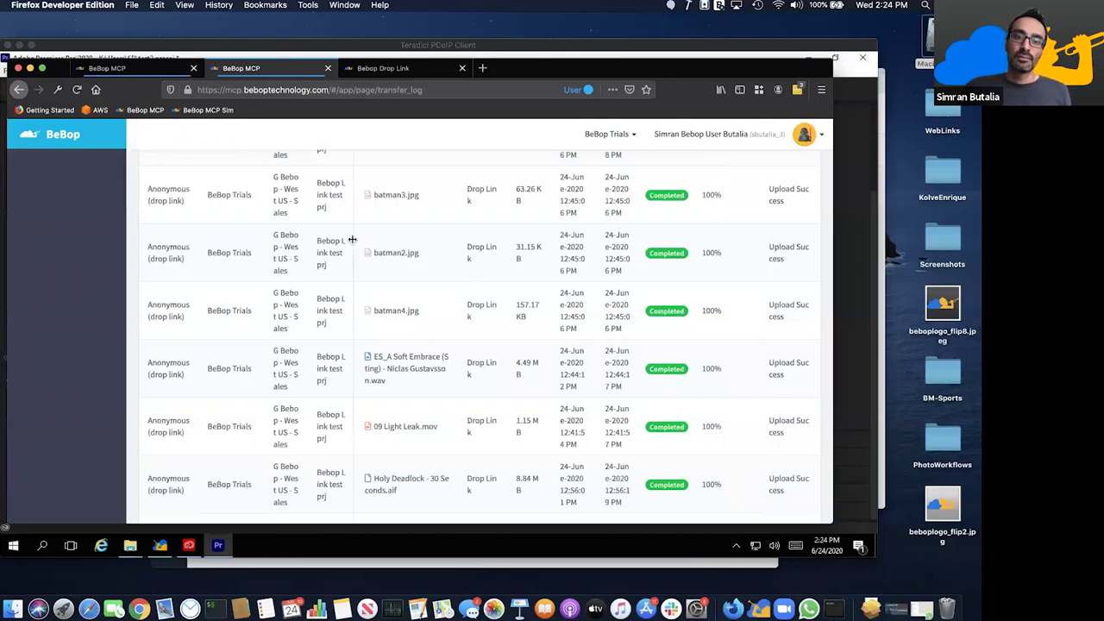
{"action": "scroll", "coordinate": [354, 240], "scroll_direction": "down", "scroll_amount": 3}
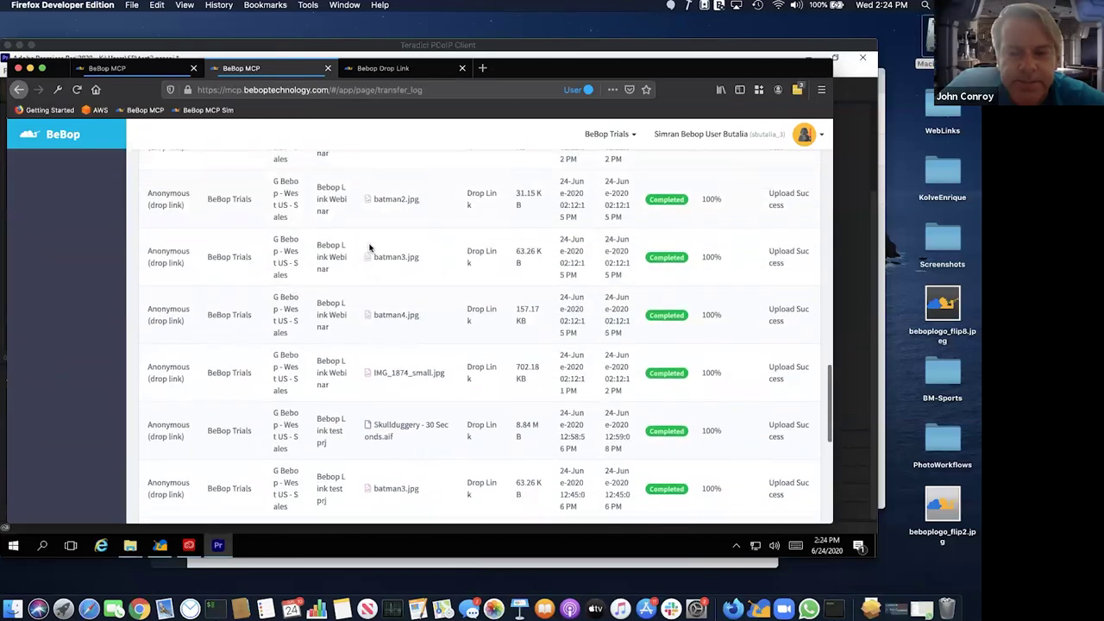
{"action": "scroll", "coordinate": [369, 247], "scroll_direction": "up", "scroll_amount": 3}
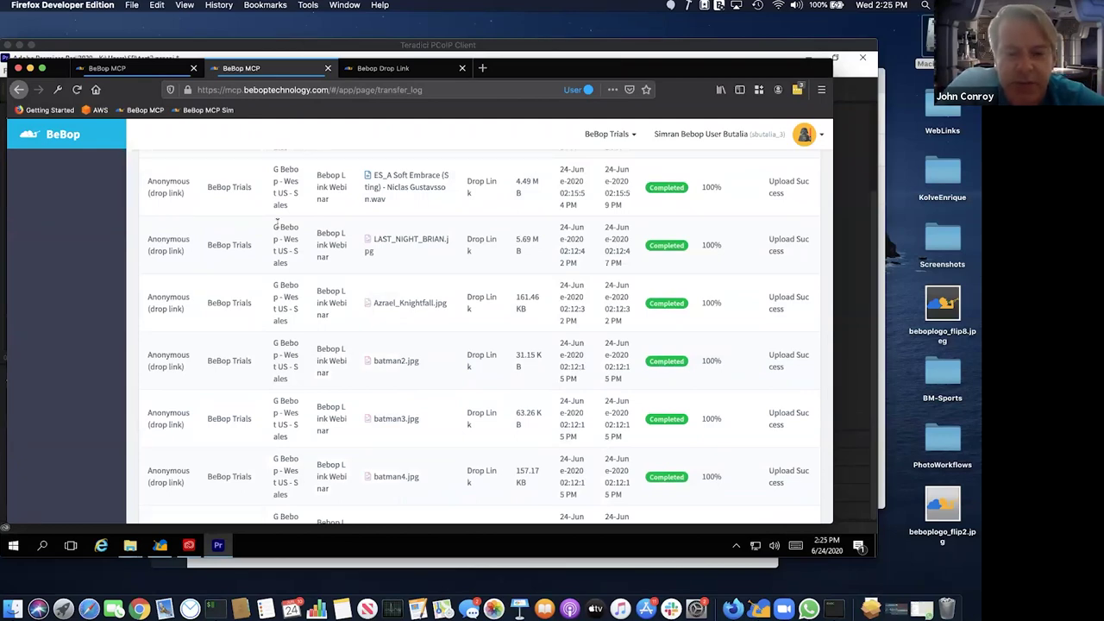
{"action": "left_click", "coordinate": [303, 554]}
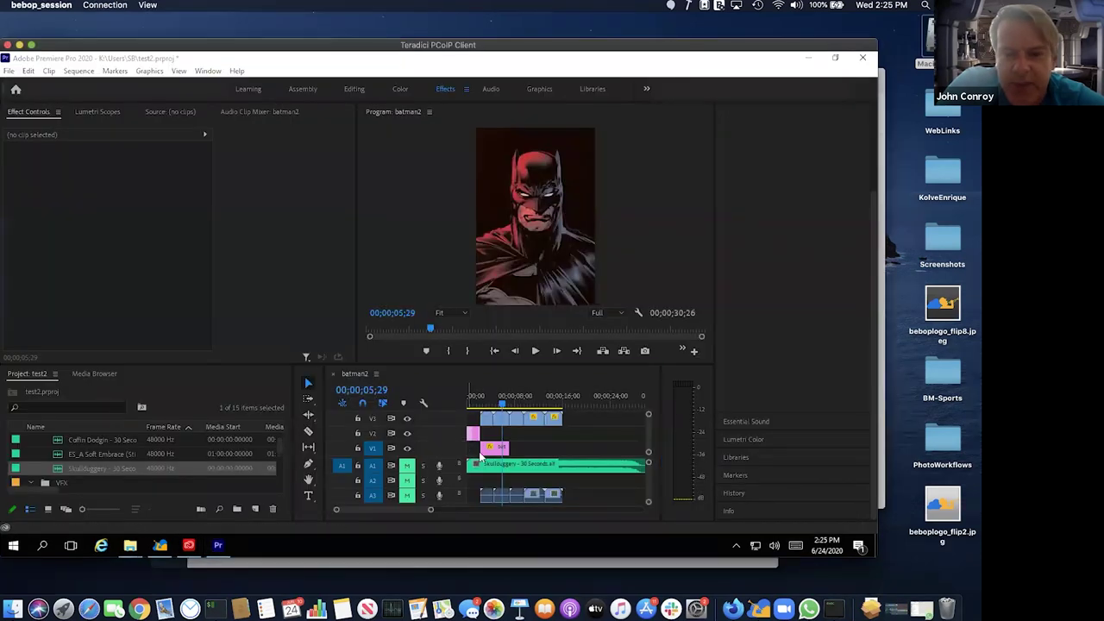
- Park the playhead at the end of batman2, around 00;00;15;06
{"action": "left_click", "coordinate": [480, 457]}
{"action": "key", "text": "minus"}
{"action": "key", "text": "minus"}
{"action": "left_click", "coordinate": [491, 405]}
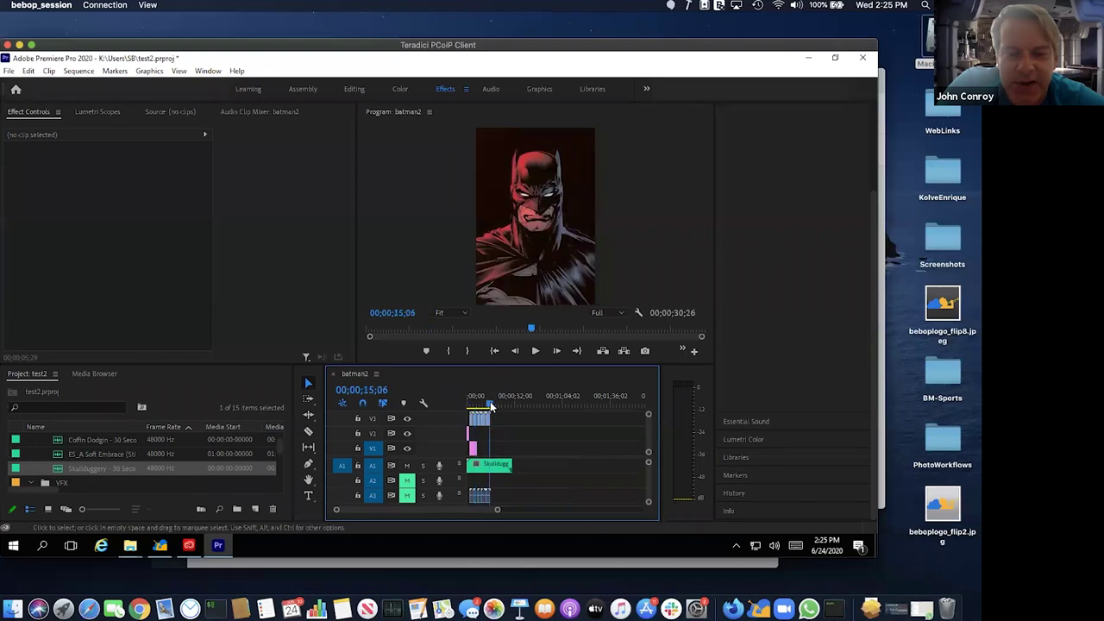
{"action": "key", "text": "equal"}
{"action": "key", "text": "equal"}
{"action": "left_click", "coordinate": [492, 402]}
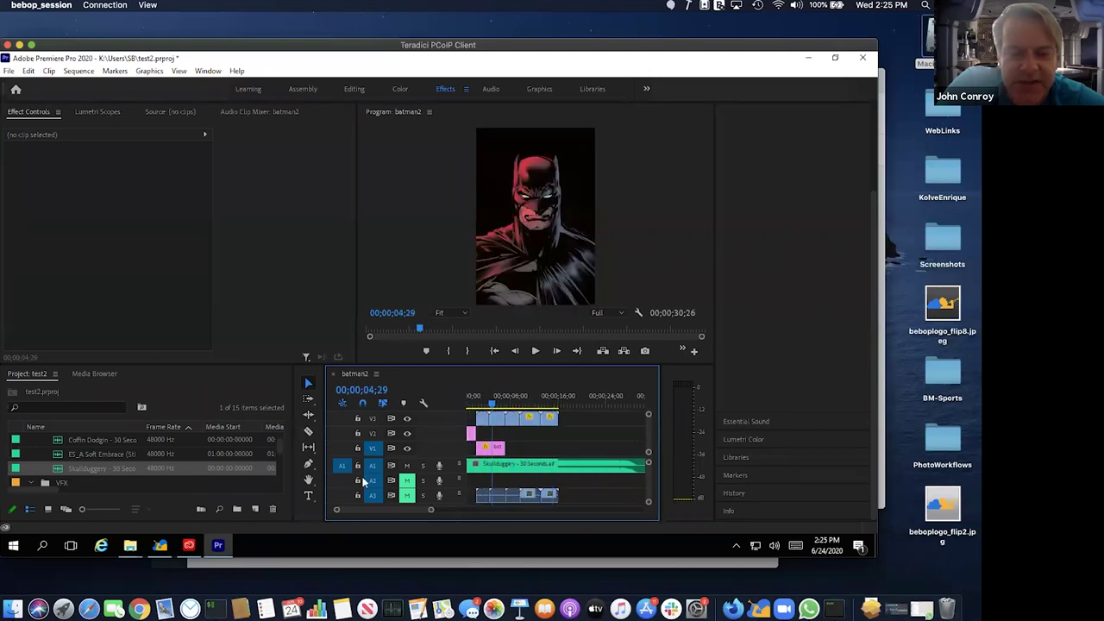
{"action": "scroll", "coordinate": [61, 457], "scroll_direction": "down", "scroll_amount": 2}
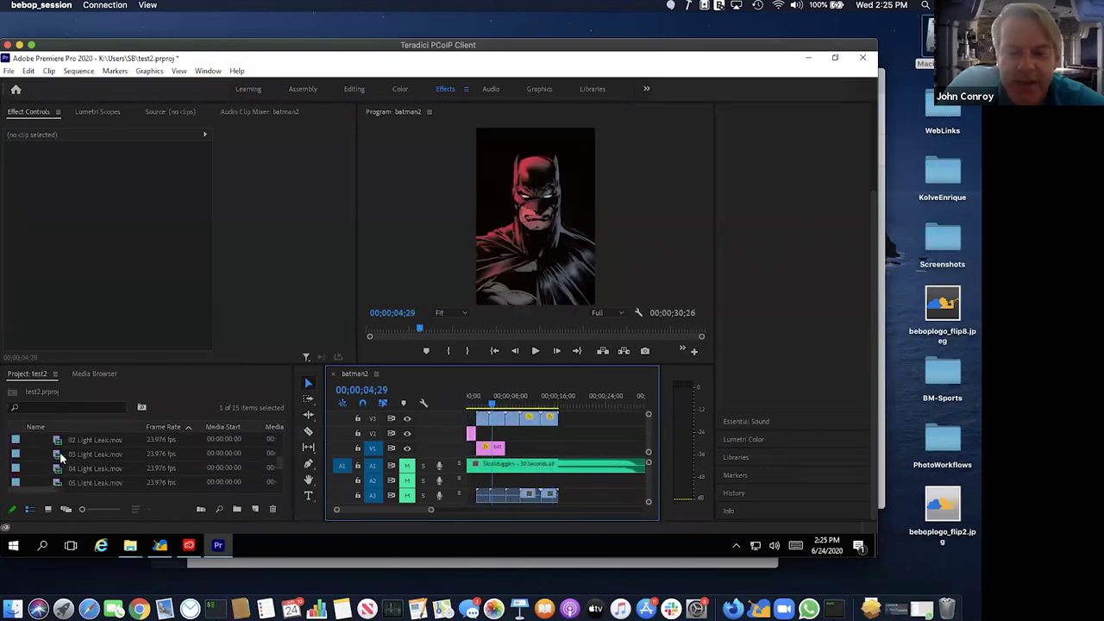
{"action": "scroll", "coordinate": [52, 456], "scroll_direction": "up", "scroll_amount": 2}
- Add Azrael_Knightfall.jpg then batman4.jpg from the publiclink bin to V1, and play
{"action": "left_click", "coordinate": [29, 441]}
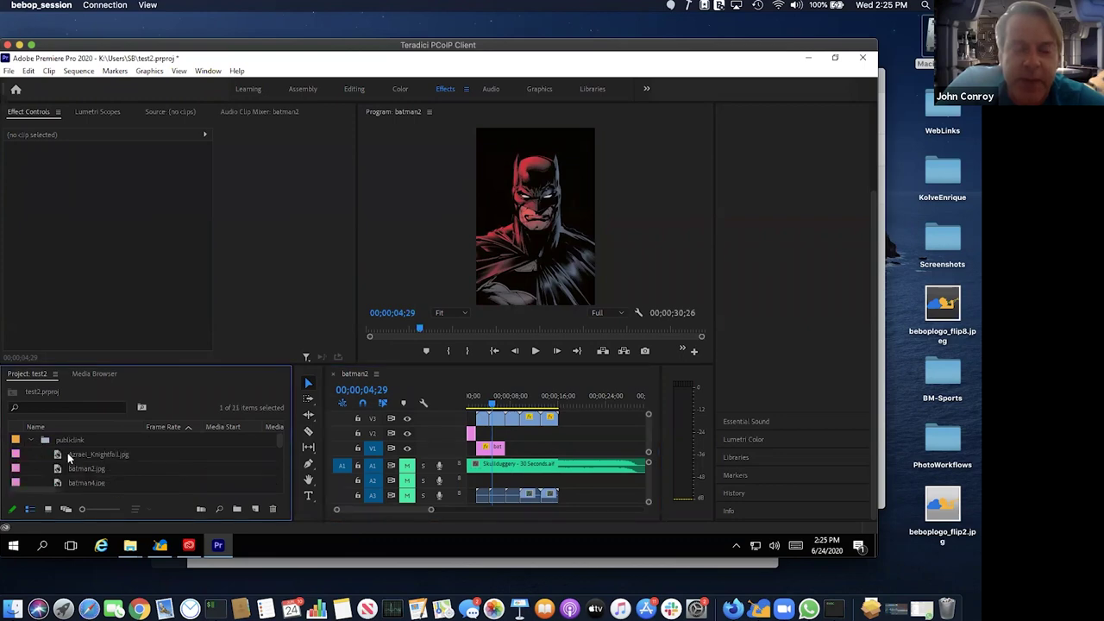
{"action": "left_click", "coordinate": [67, 453]}
{"action": "double_click", "coordinate": [61, 453]}
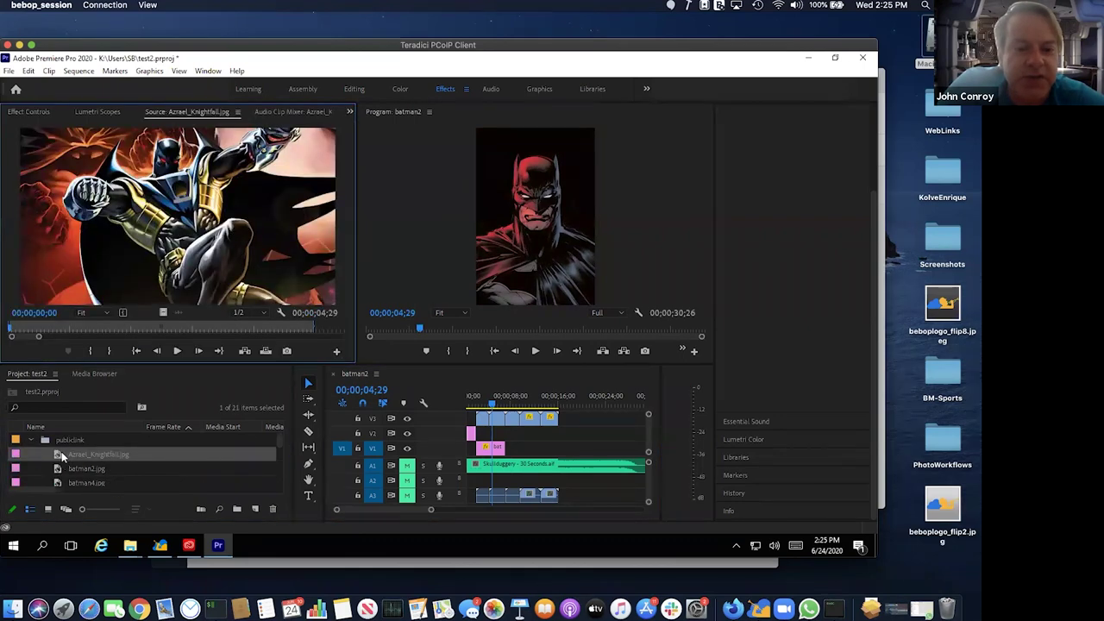
{"action": "left_click_drag", "start_coordinate": [189, 452], "coordinate": [500, 446]}
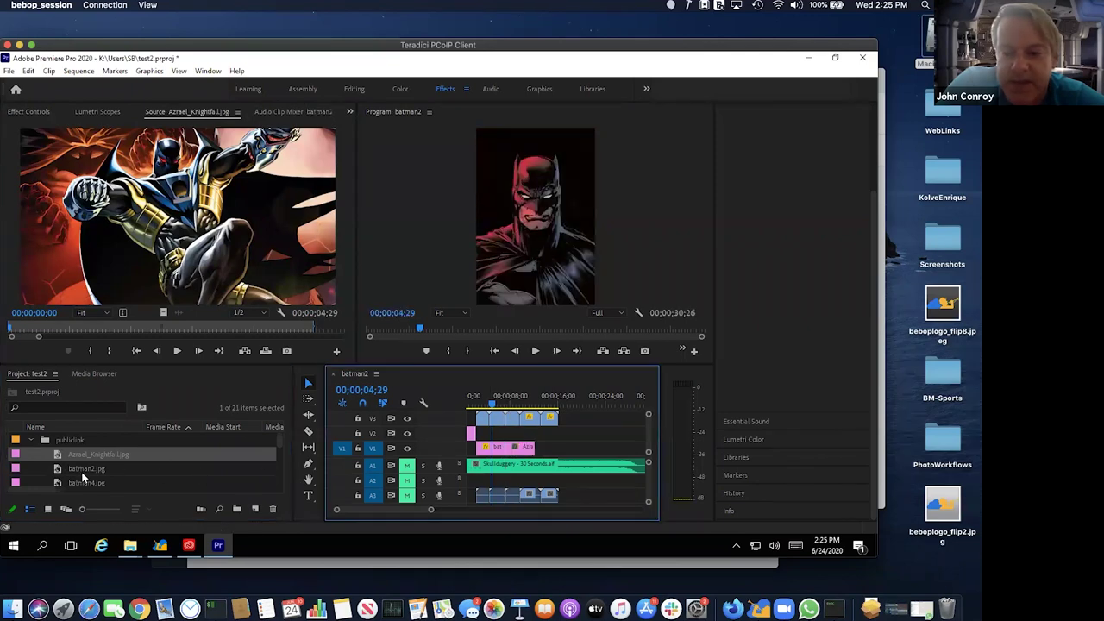
{"action": "scroll", "coordinate": [83, 477], "scroll_direction": "down", "scroll_amount": 2}
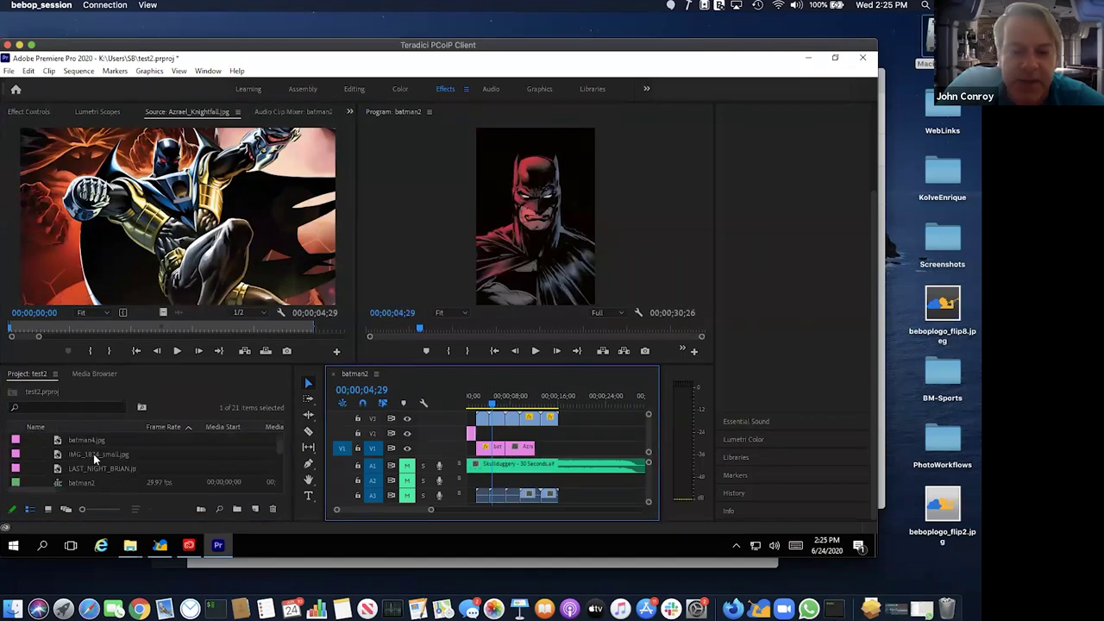
{"action": "left_click_drag", "start_coordinate": [83, 441], "coordinate": [542, 448]}
{"action": "key", "text": "space"}
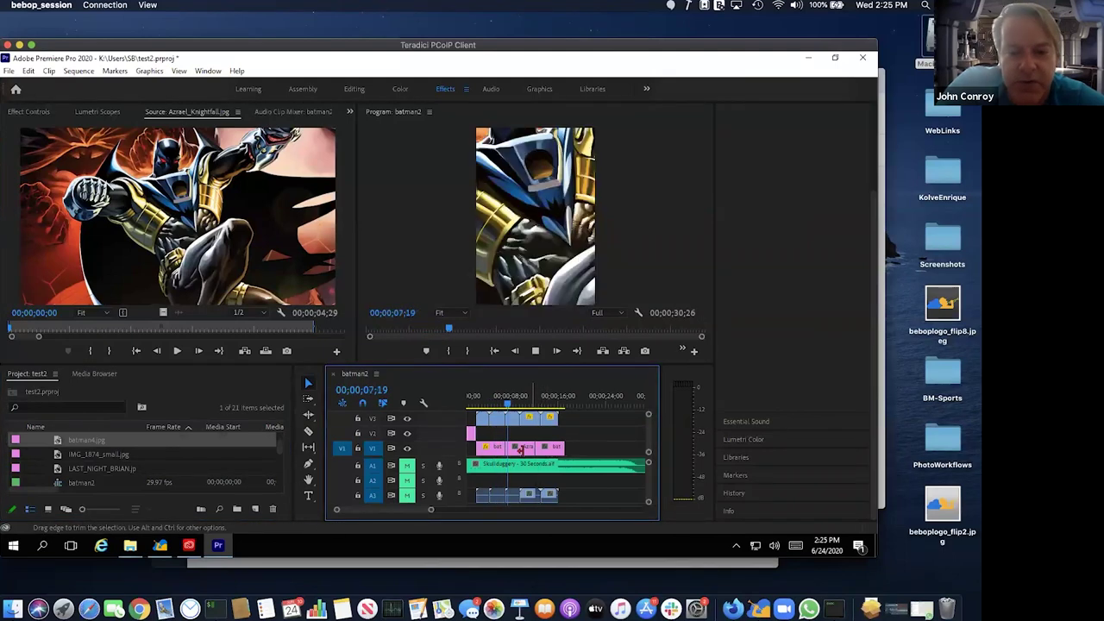
{"action": "key", "text": "space"}
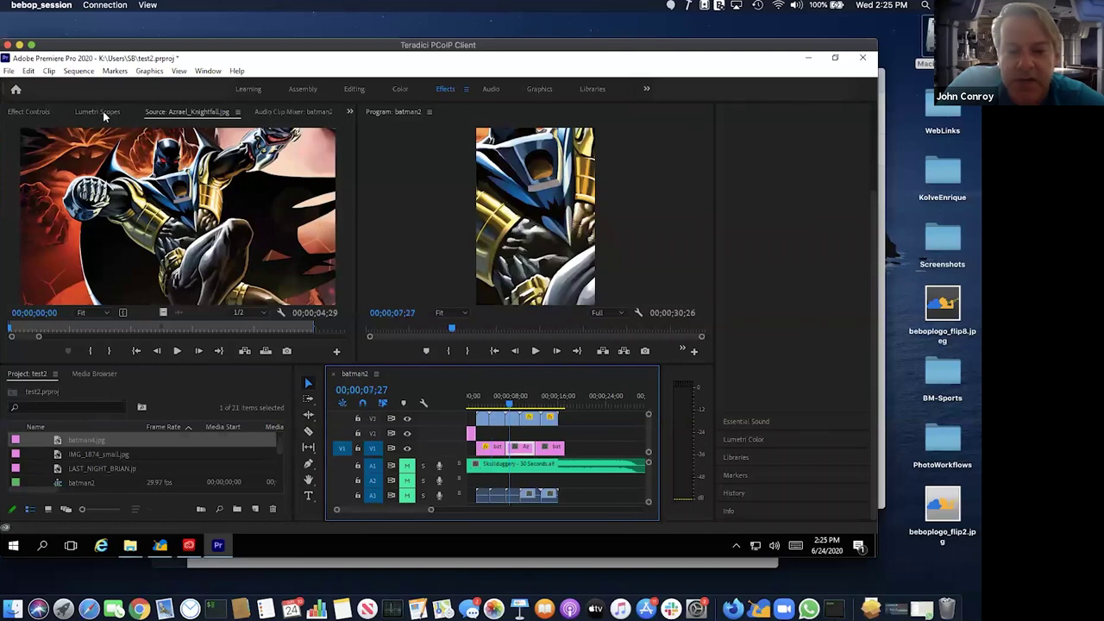
- Keyframe the Azrael_Knightfall still's Scale from 100 down to 53 and preview the zoom
{"action": "left_click", "coordinate": [46, 111]}
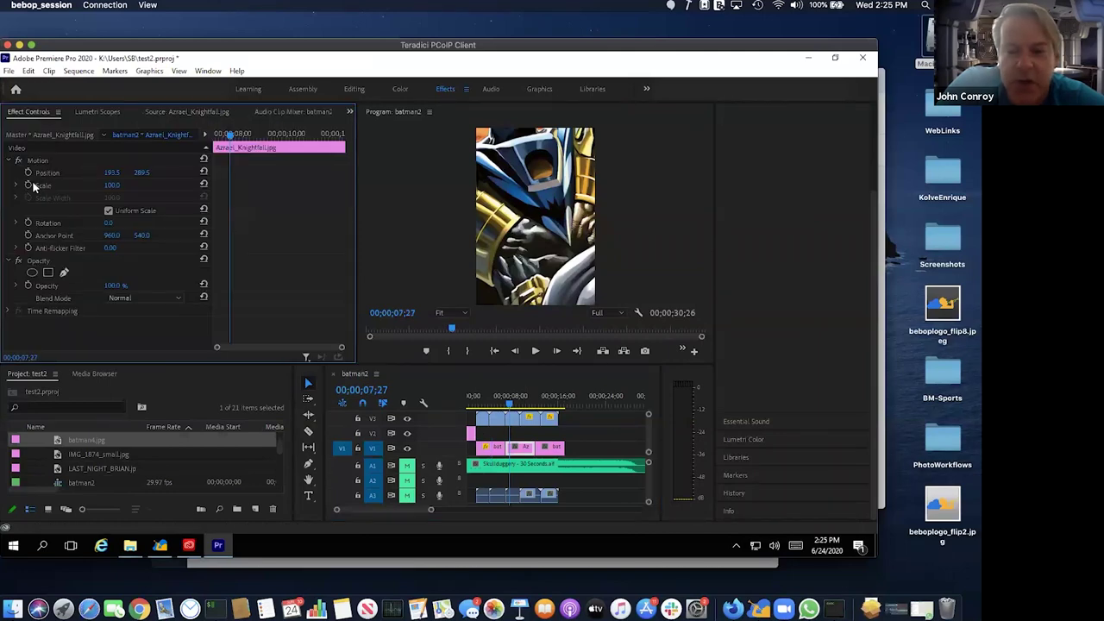
{"action": "left_click", "coordinate": [28, 185]}
{"action": "left_click", "coordinate": [278, 134]}
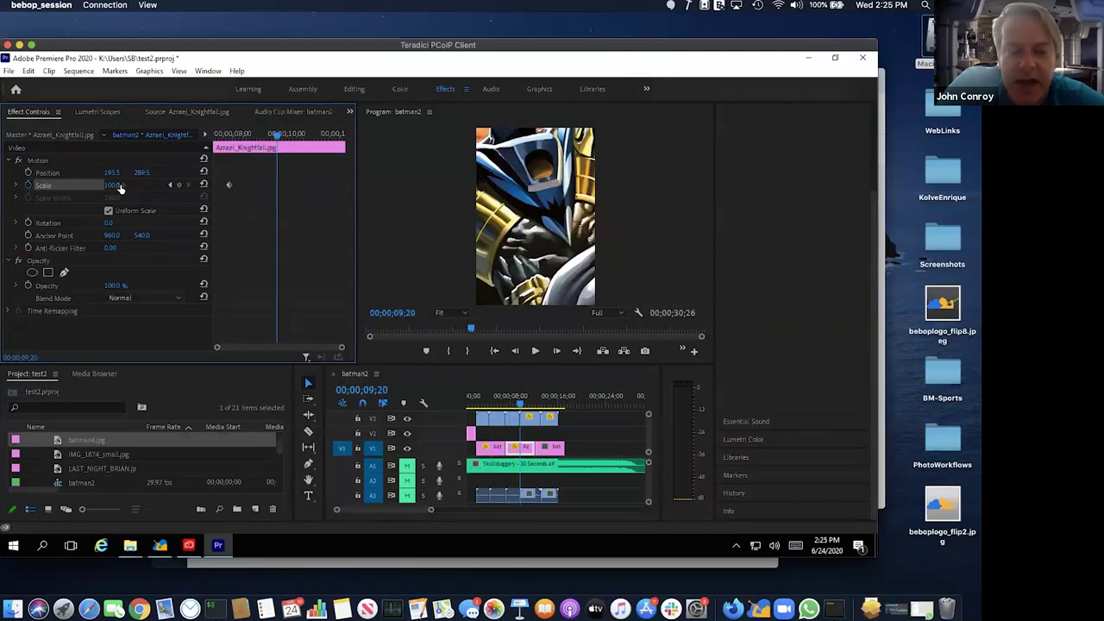
{"action": "left_click_drag", "start_coordinate": [120, 188], "coordinate": [199, 194]}
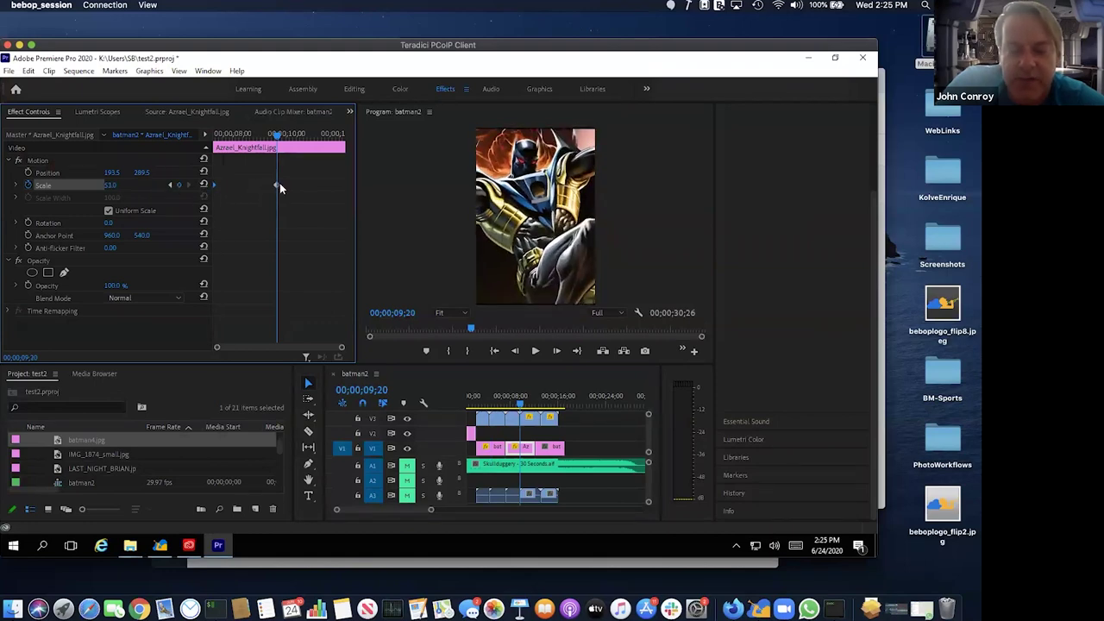
{"action": "left_click_drag", "start_coordinate": [279, 185], "coordinate": [326, 184]}
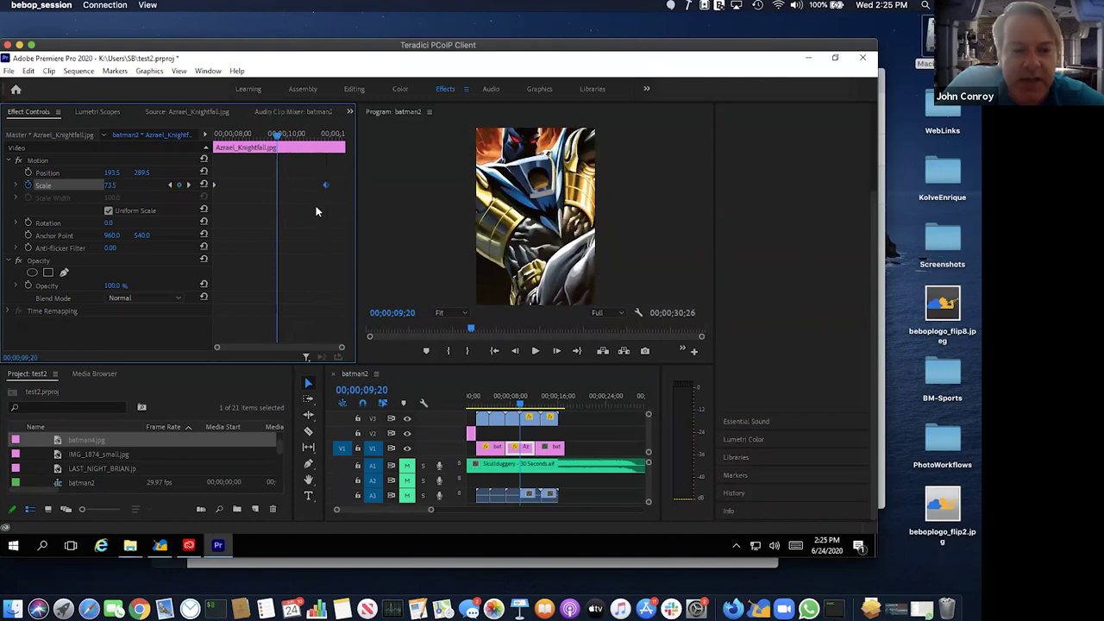
{"action": "key", "text": "space"}
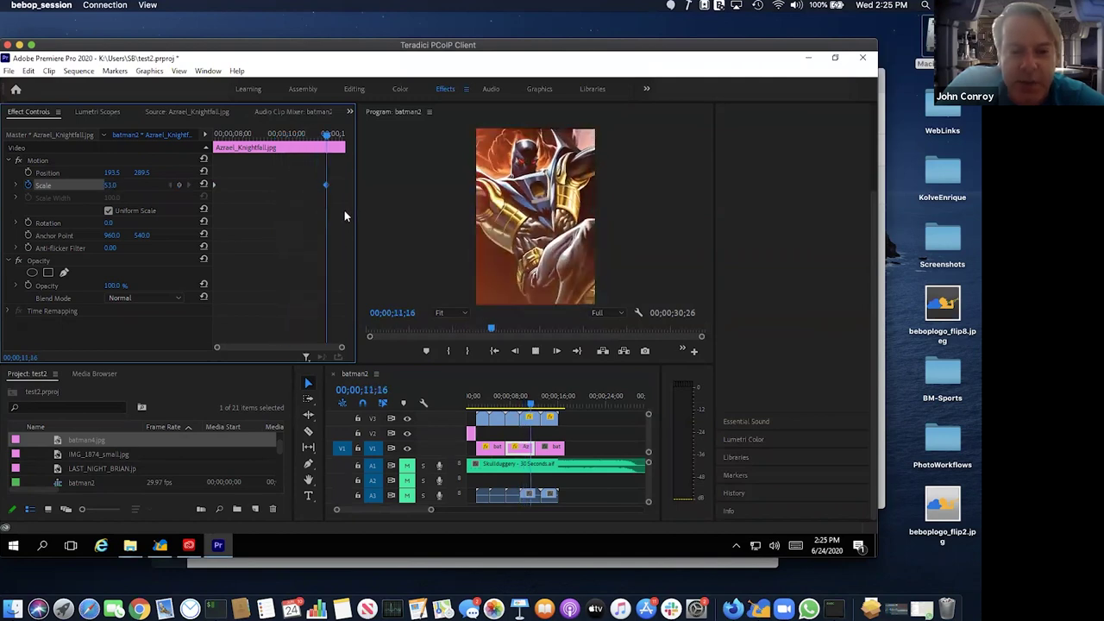
{"action": "key", "text": "space"}
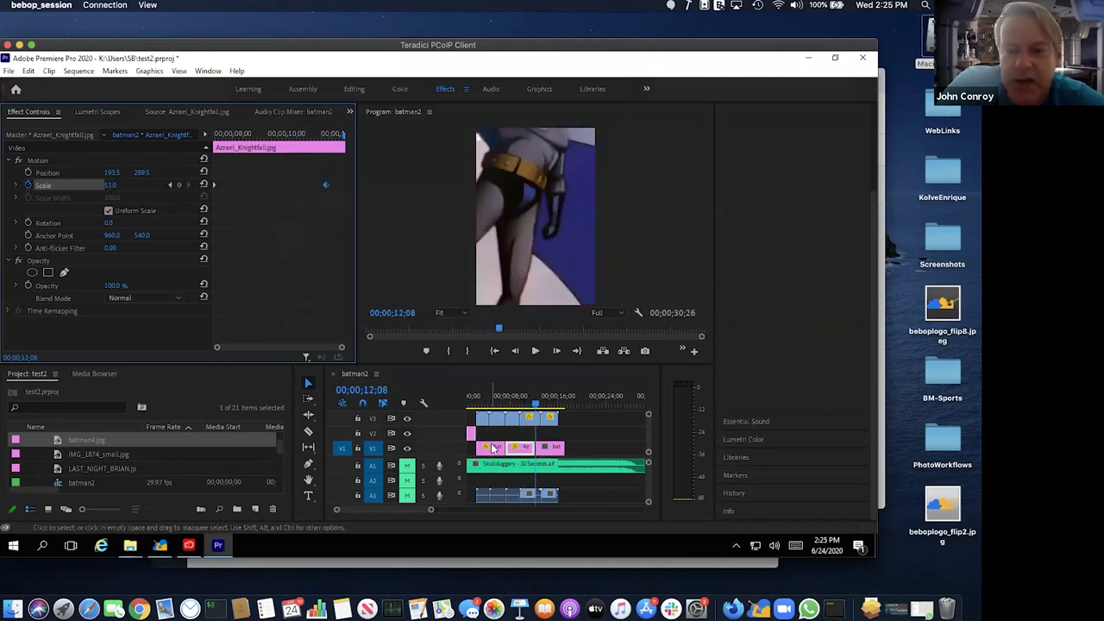
- Paste batman2's Motion, Opacity and Time Remapping attributes onto batman4, and unmute the A1 music
{"action": "right_click", "coordinate": [493, 448]}
{"action": "left_click", "coordinate": [494, 450]}
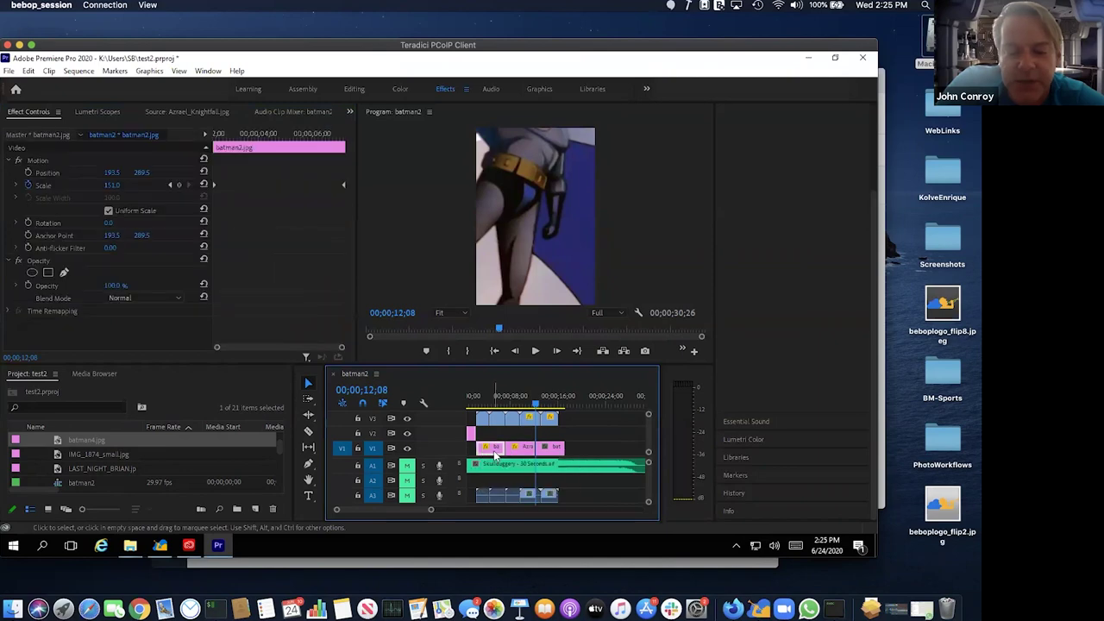
{"action": "right_click", "coordinate": [494, 450]}
{"action": "left_click", "coordinate": [541, 85]}
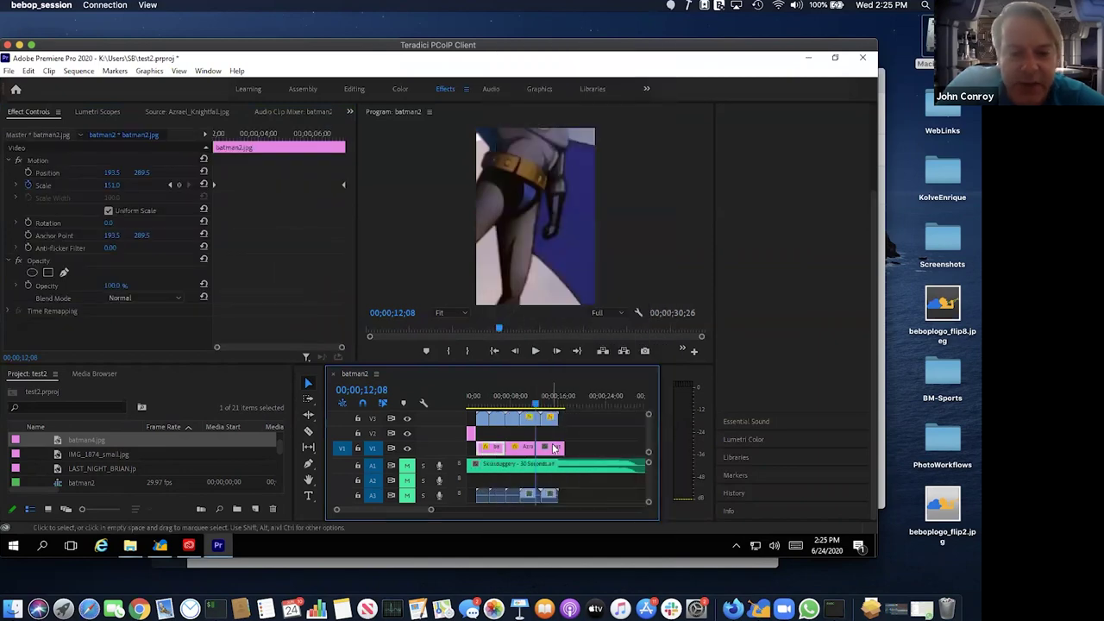
{"action": "right_click", "coordinate": [554, 447]}
{"action": "left_click", "coordinate": [578, 94]}
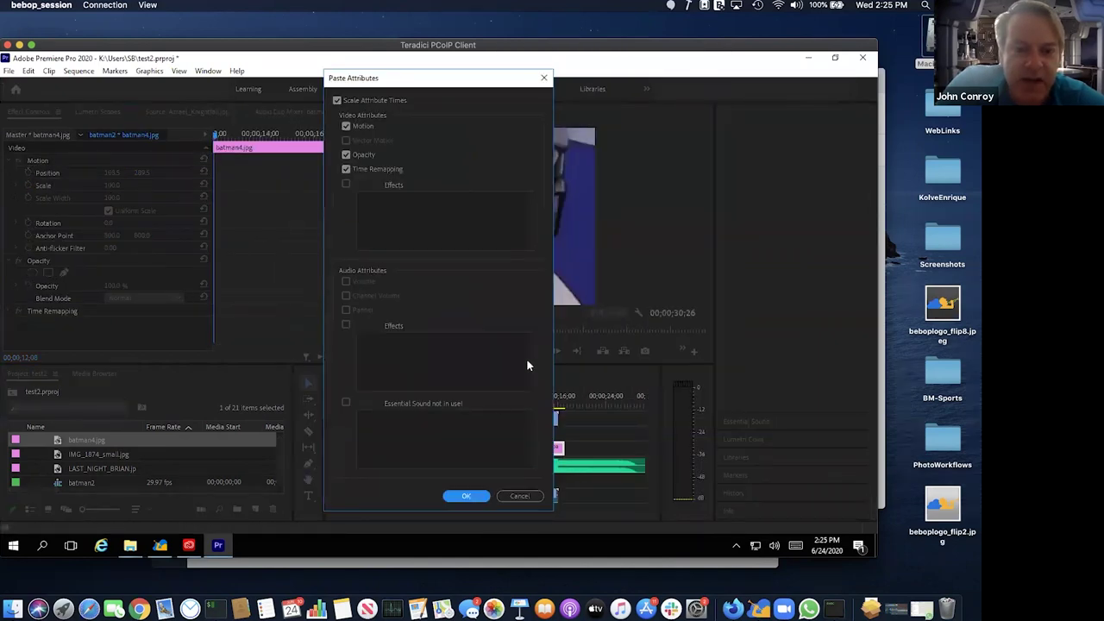
{"action": "left_click", "coordinate": [467, 496]}
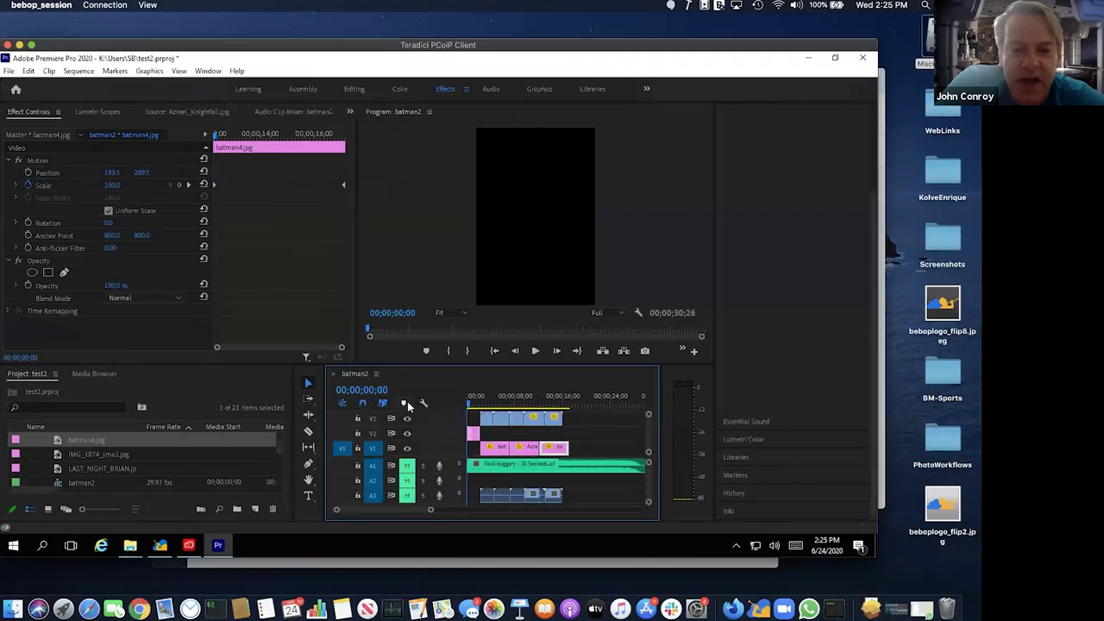
{"action": "left_click", "coordinate": [407, 464]}
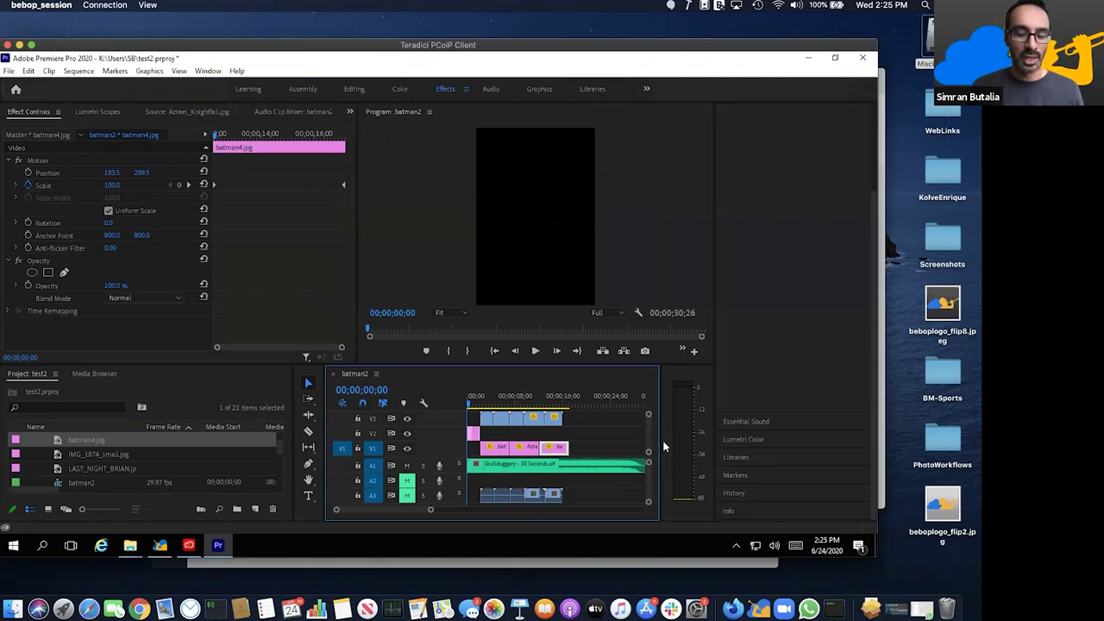
- Play the sequence in a maximized Program monitor with louder volume, then restore the workspace
{"action": "left_click", "coordinate": [561, 191]}
{"action": "key", "text": "grave"}
{"action": "key", "text": "space"}
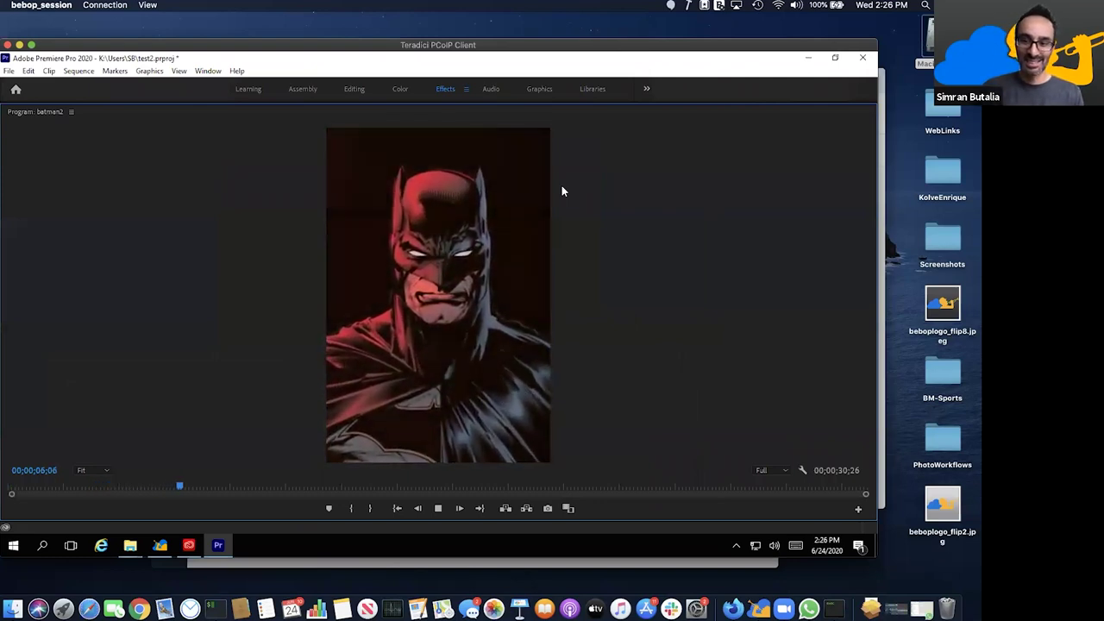
{"action": "key", "text": "XF86AudioRaiseVolume"}
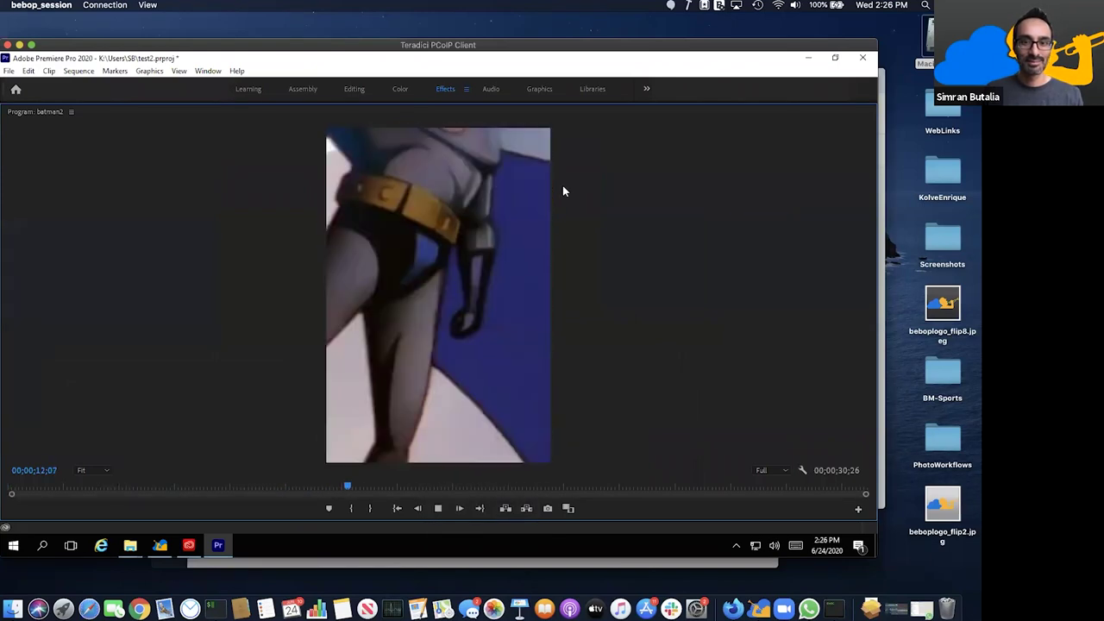
{"action": "key", "text": "space"}
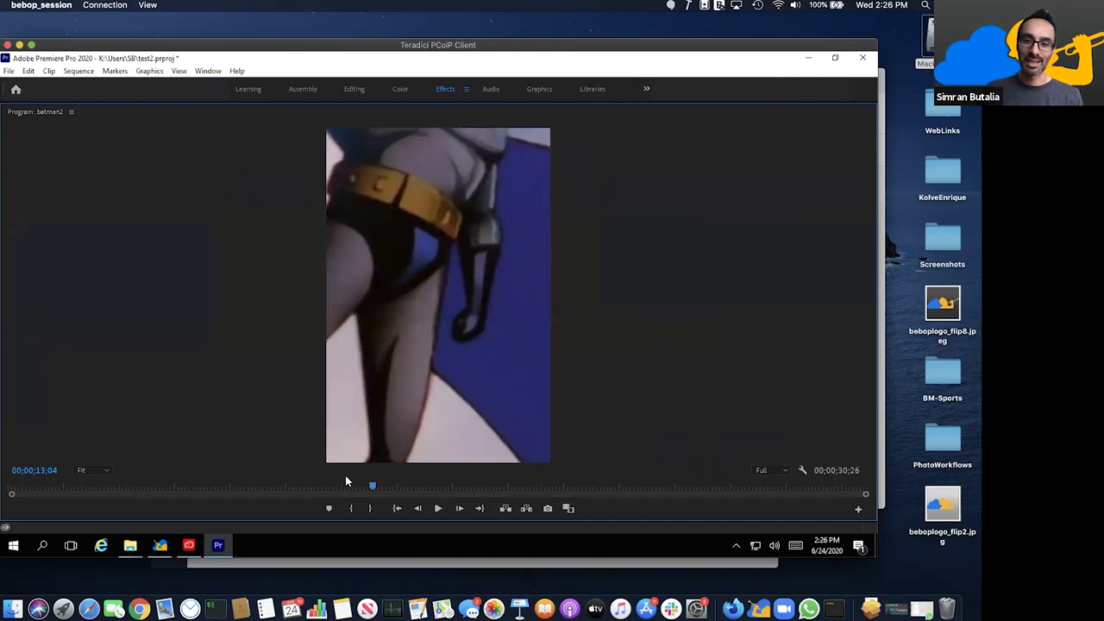
{"action": "left_click", "coordinate": [276, 488]}
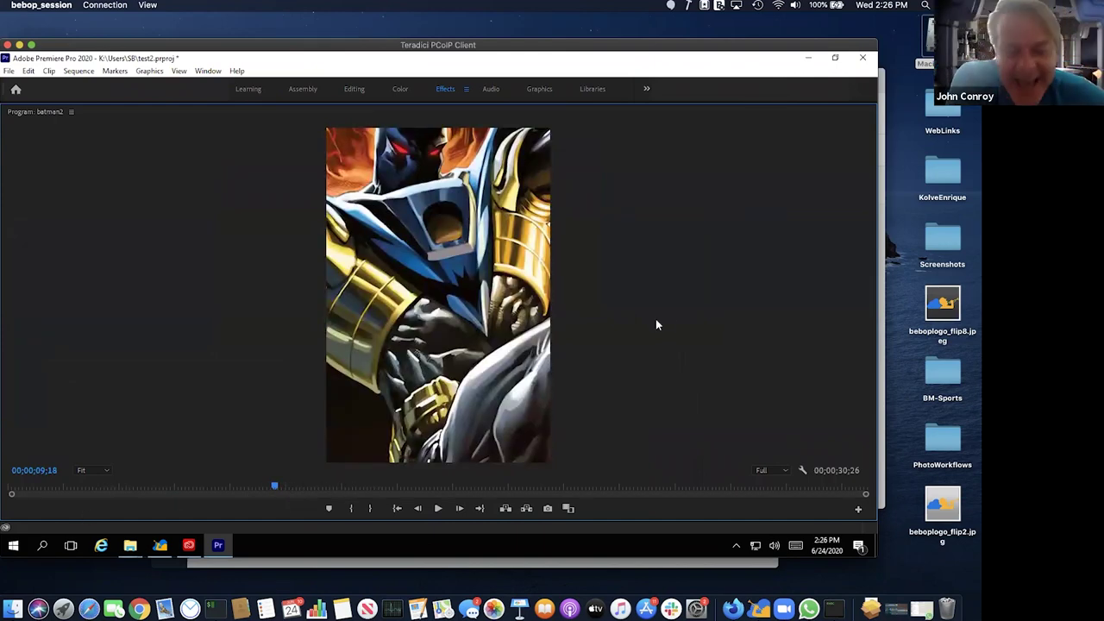
{"action": "key", "text": "grave"}
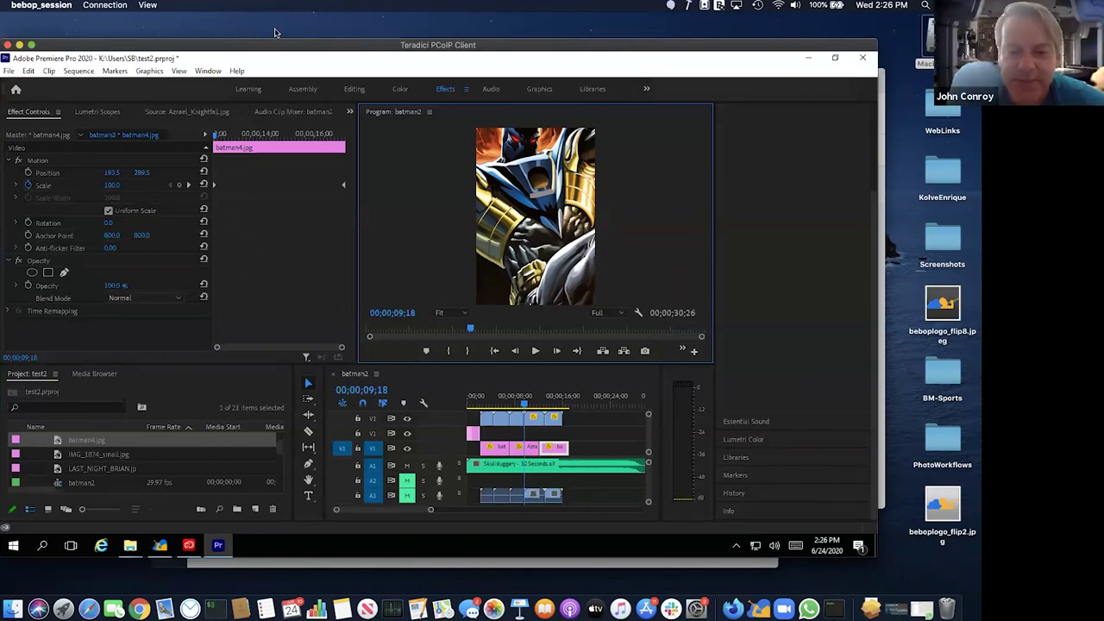
{"action": "left_click", "coordinate": [484, 400]}
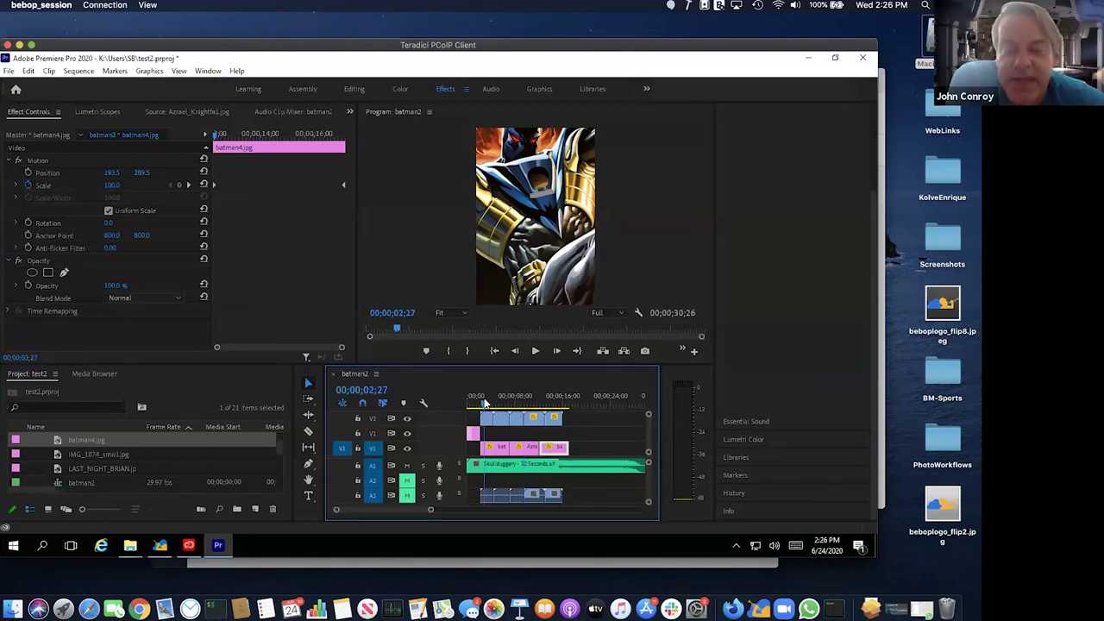